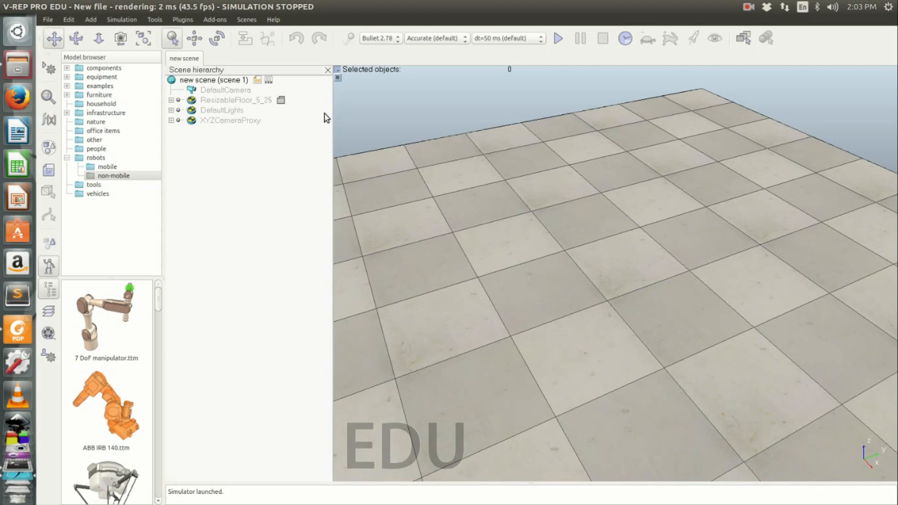
Add a primitive cylinder with an X-size of 0.2 m and a Z-size of 0.05 m.
left_click(91, 20)
mouse_move(99, 36)
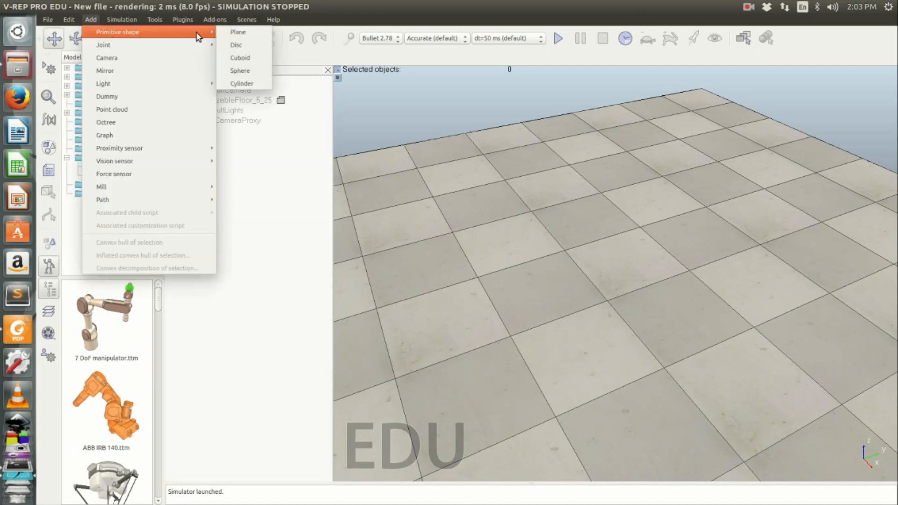
left_click(244, 82)
left_click_drag(463, 155, 402, 149)
type("0.2")
key("Tab")
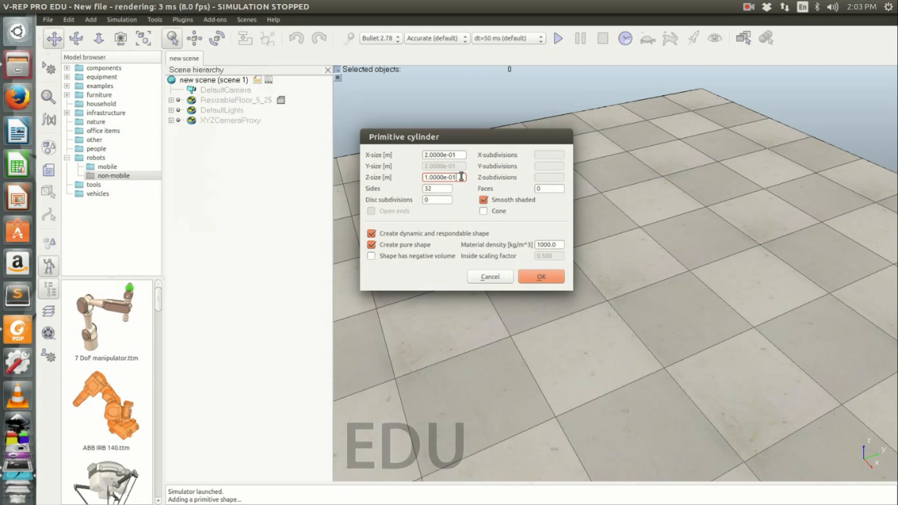
type("0.05")
key("Return")
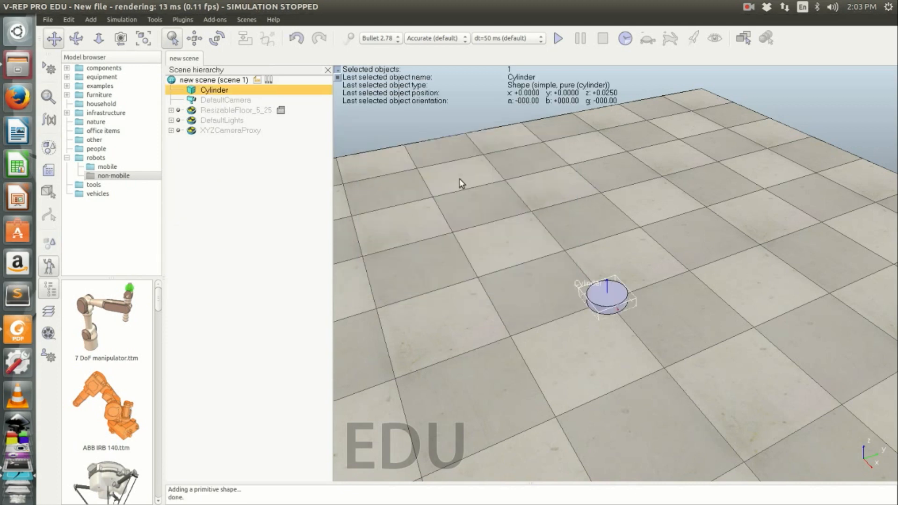
Open the cylinder's scene object properties and show its common settings.
scroll(697, 323, "up", 5)
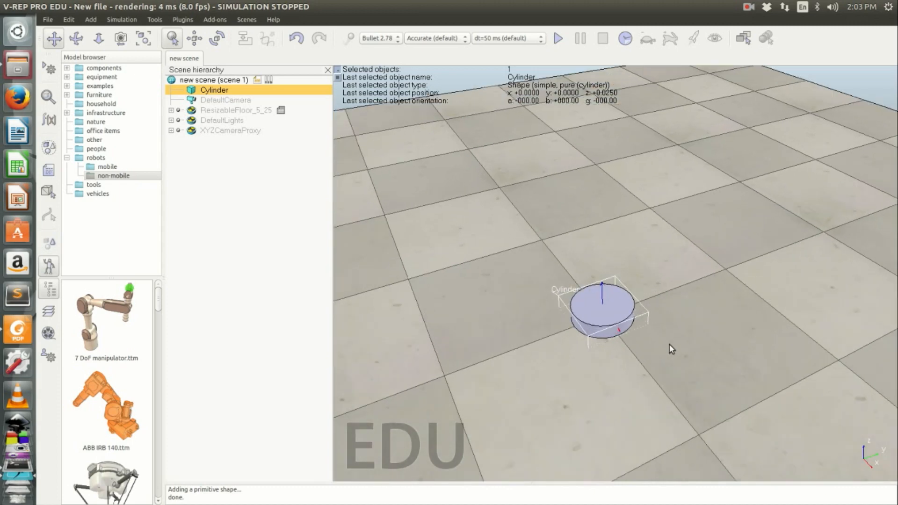
scroll(671, 345, "up", 4)
left_click_drag(680, 345, 692, 337)
mouse_move(692, 337)
middle_mouse_down()
mouse_move(671, 340)
mouse_move(692, 337)
middle_mouse_up()
scroll(691, 337, "down", 3)
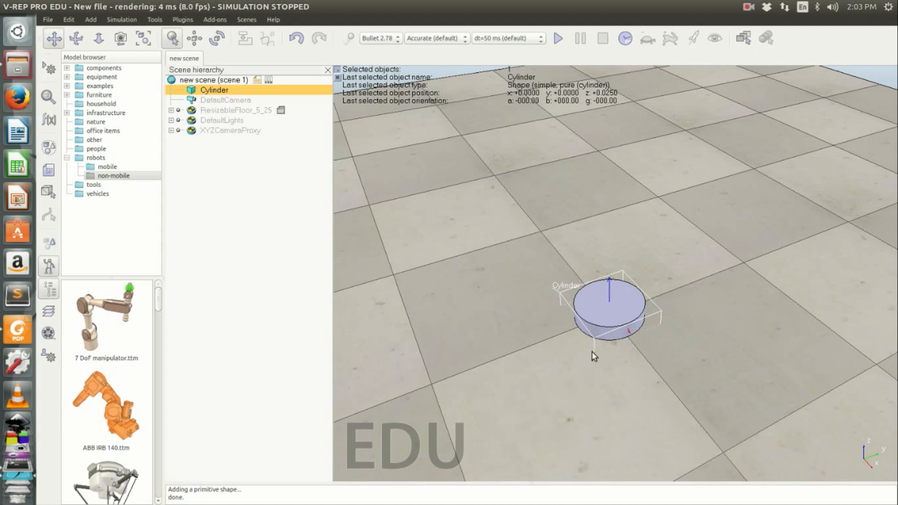
double_click(196, 90)
left_click_drag(793, 82, 779, 77)
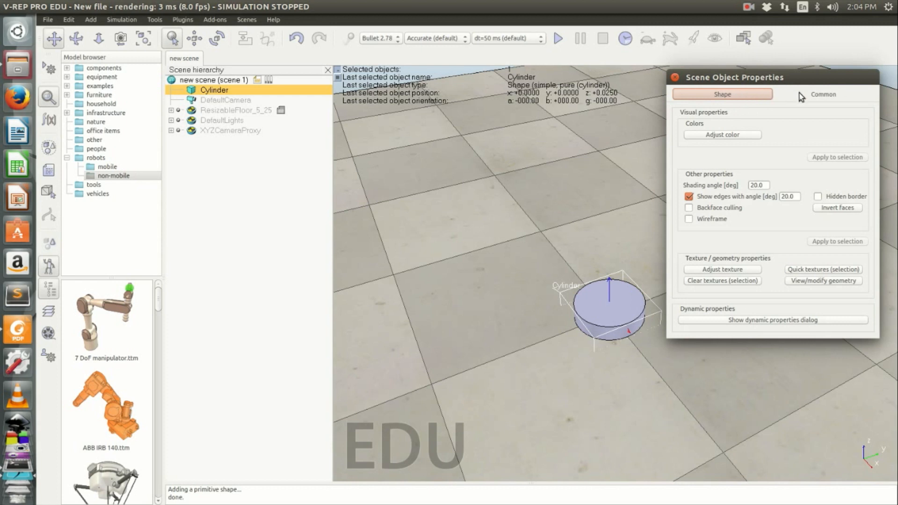
left_click(825, 95)
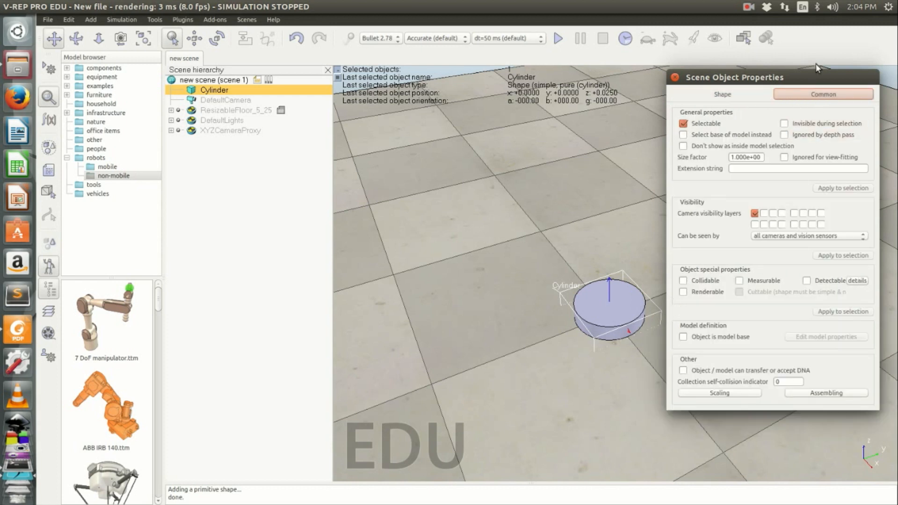
left_click_drag(816, 85, 834, 74)
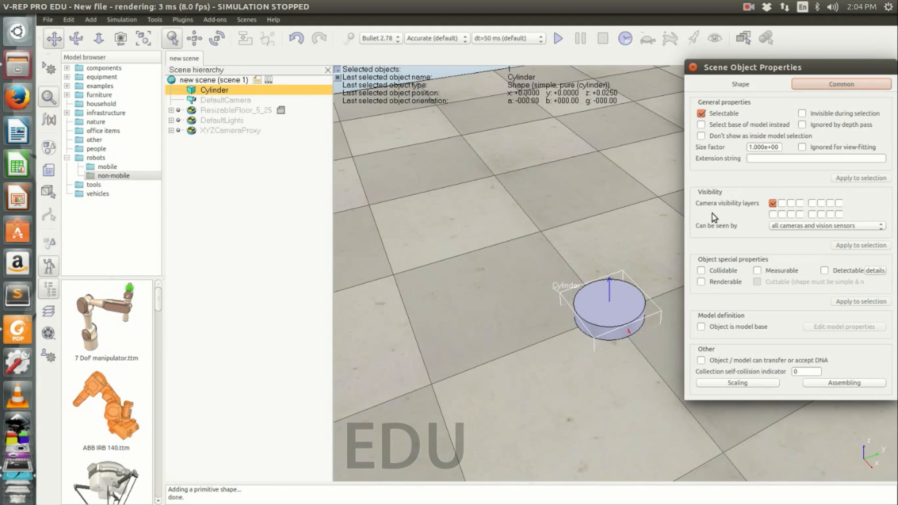
Turn the cylinder's first camera visibility layer off and back on to test its visibility.
left_click(772, 204)
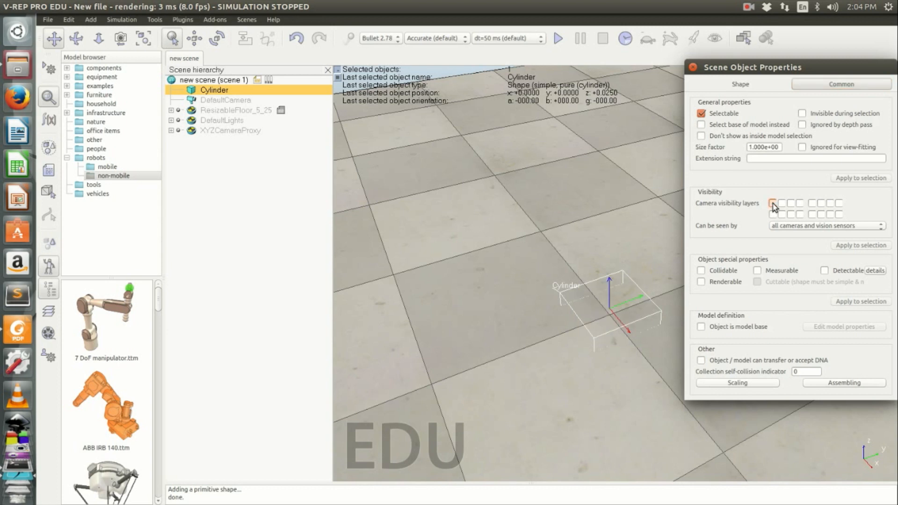
left_click_drag(603, 319, 580, 325)
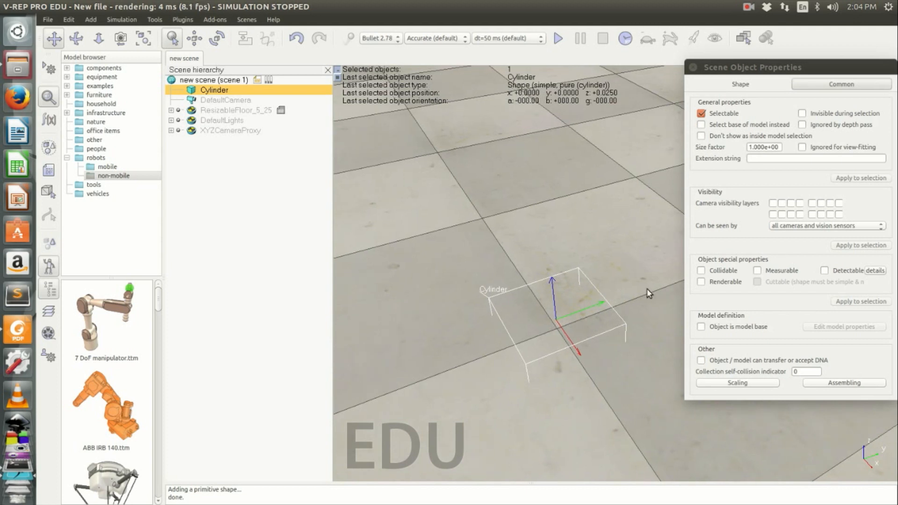
left_click(773, 204)
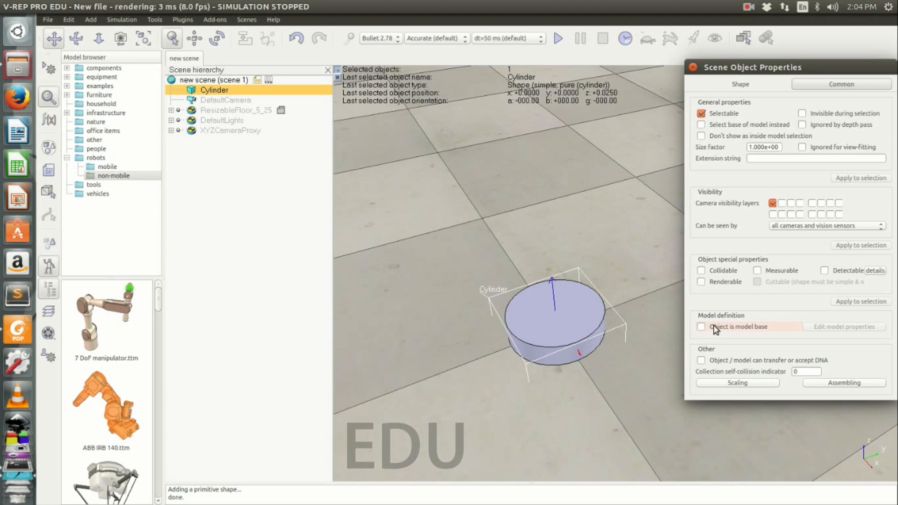
Inspect the cylinder's shape properties and its rigid body dynamic properties.
left_click(749, 86)
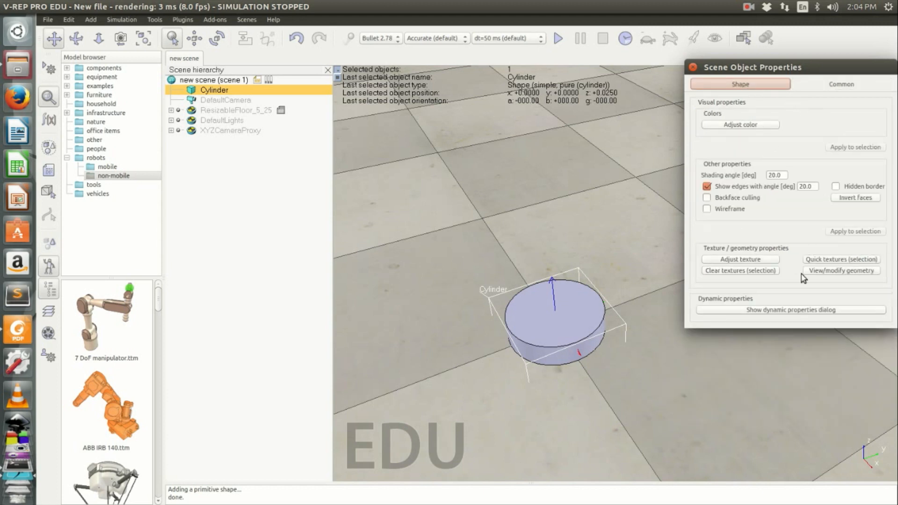
left_click(786, 310)
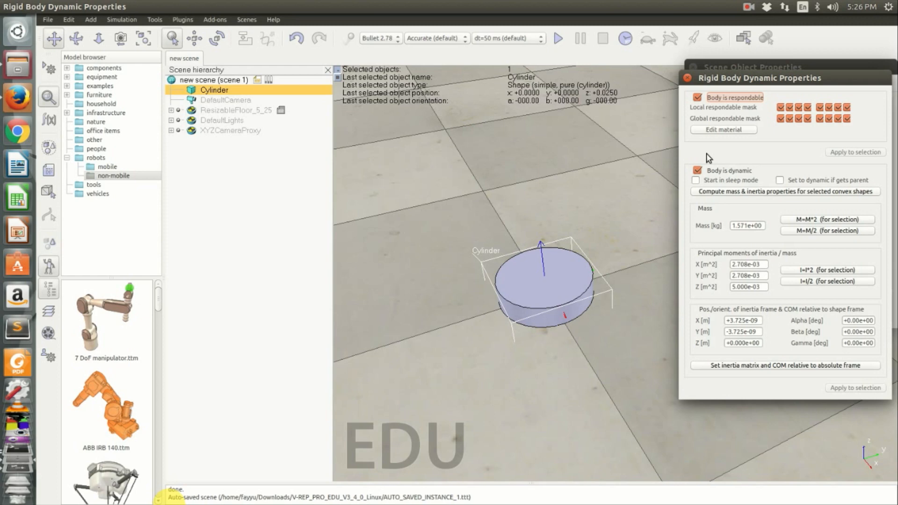
left_click(751, 7)
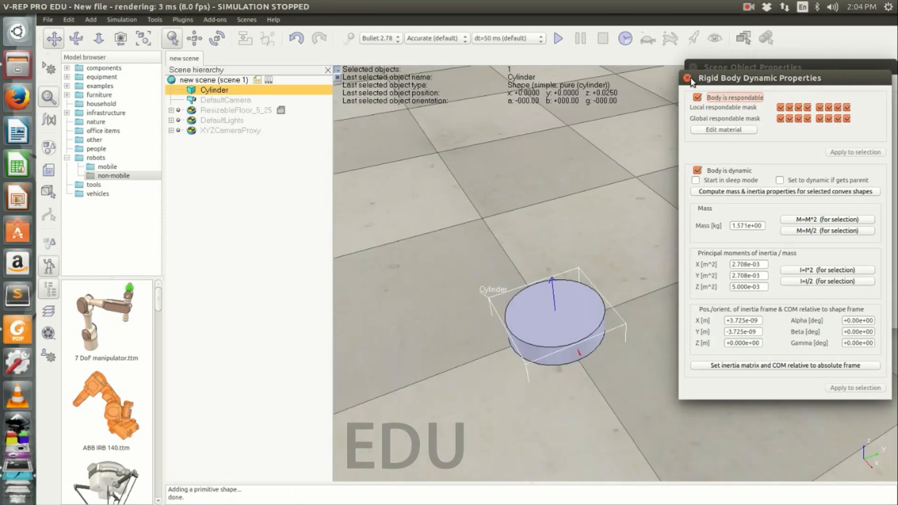
left_click(687, 76)
middle_click_drag(623, 238, 606, 222)
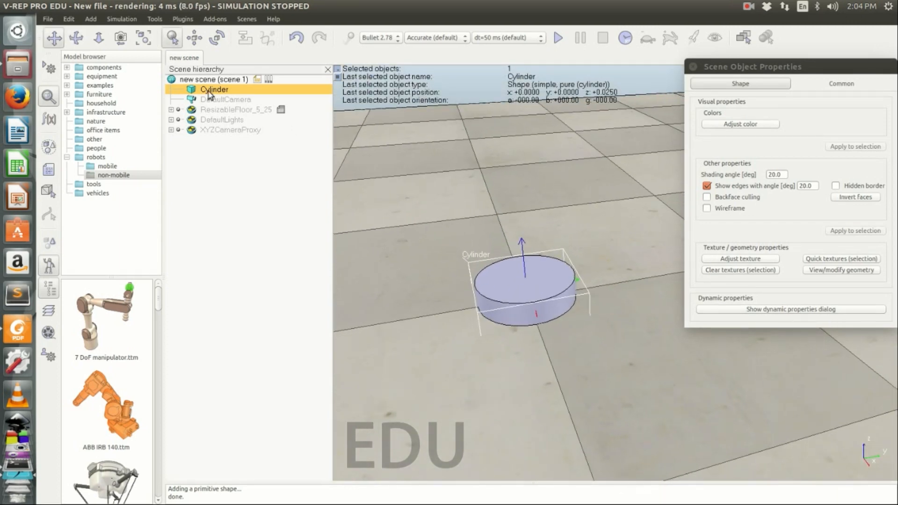
middle_click_drag(524, 337, 543, 347)
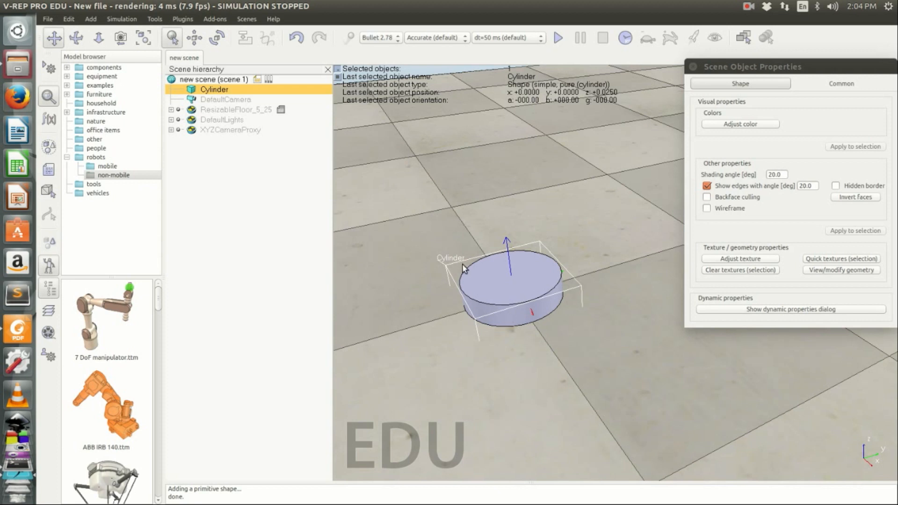
Restrict mouse translation to the world Z axis and raise the cylinder by 0.1 m above the floor.
left_click(195, 39)
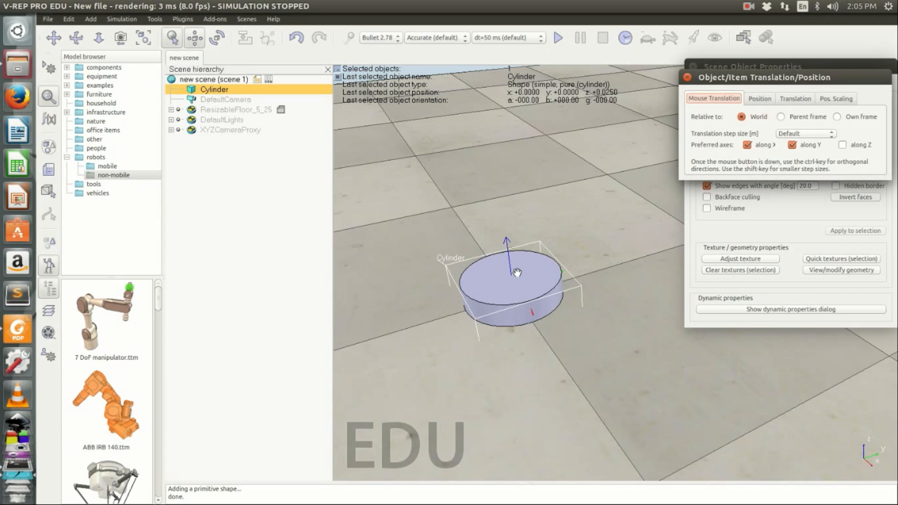
left_click(747, 145)
left_click(792, 145)
left_click(841, 146)
left_click_drag(501, 283, 511, 231)
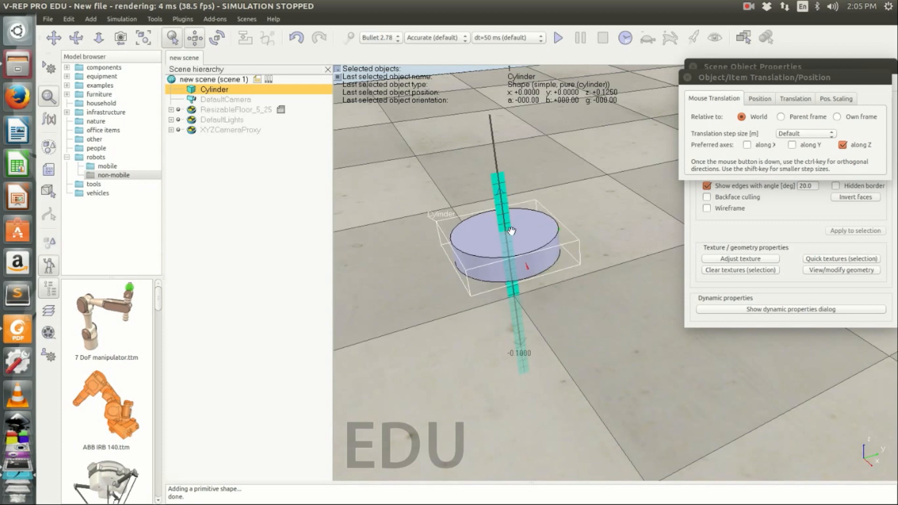
mouse_move(594, 303)
middle_mouse_down()
mouse_move(592, 288)
mouse_move(570, 274)
mouse_move(586, 263)
mouse_move(591, 290)
middle_mouse_up()
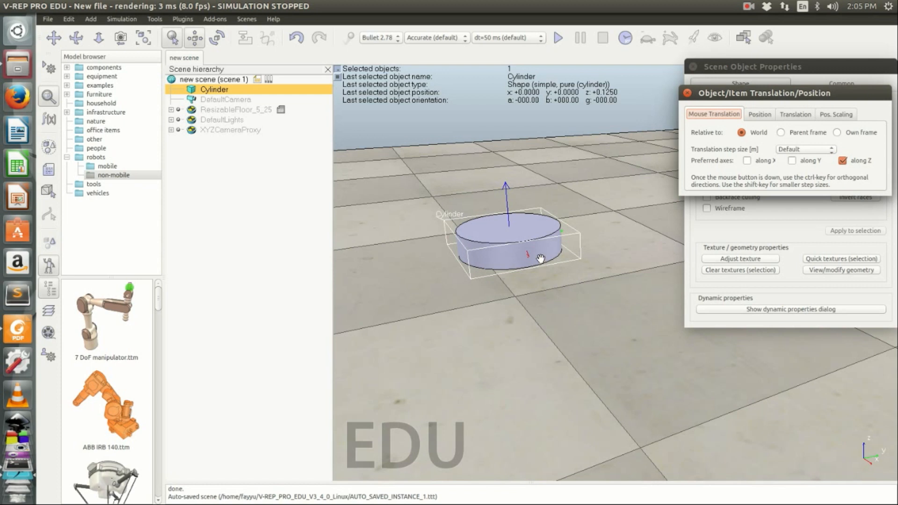
left_click(687, 92)
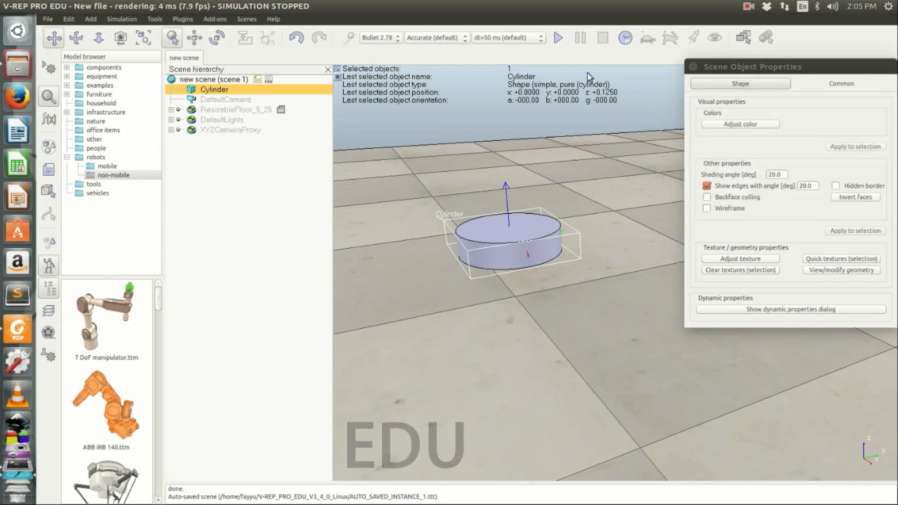
Run the simulation to watch how the raised cylinder behaves, and stop it.
left_click(559, 39)
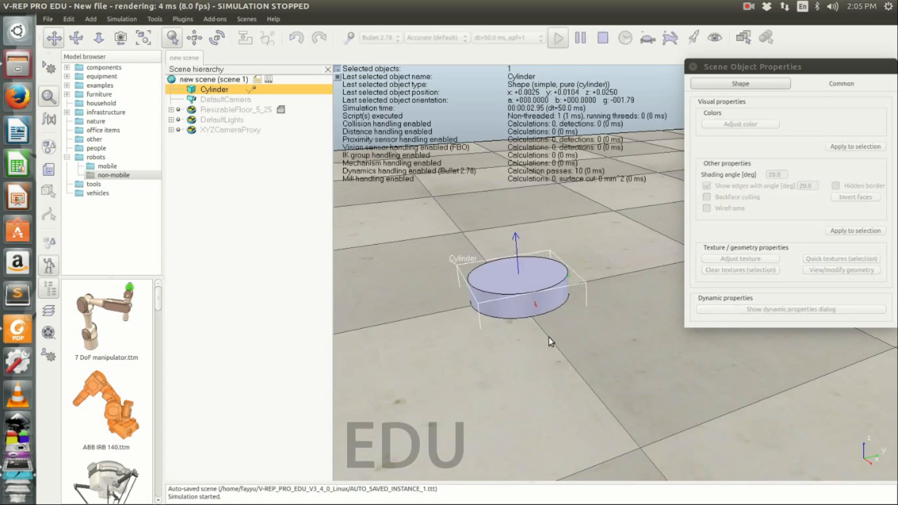
middle_click_drag(540, 364, 526, 361)
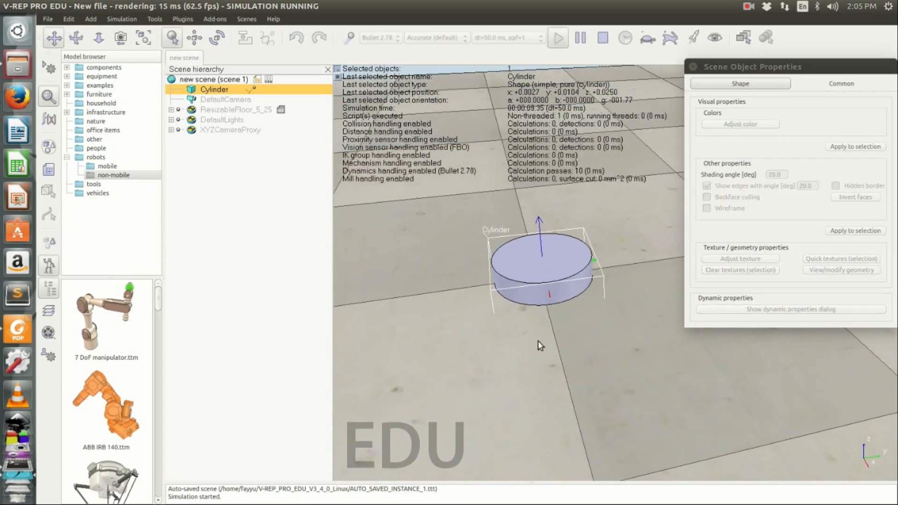
left_click(603, 40)
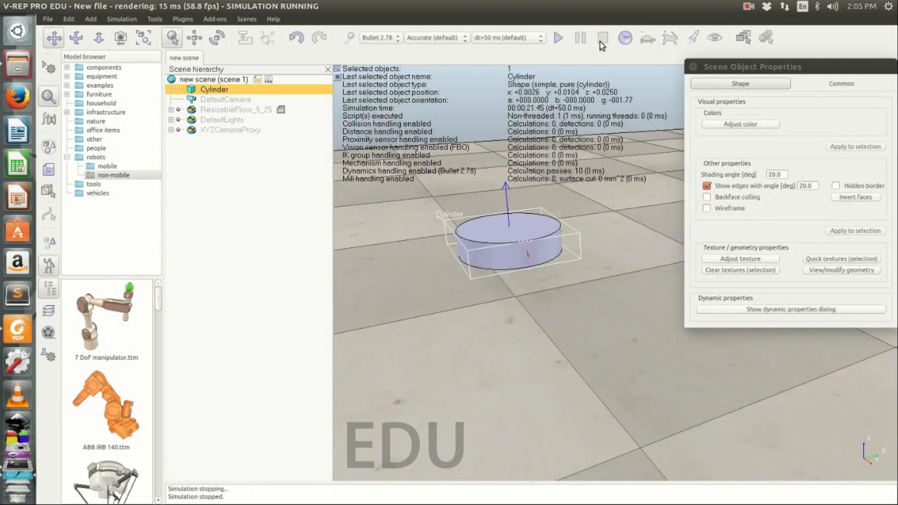
Test the simulation with the cylinder's Body is dynamic option disabled, and re-enable the option after stopping.
left_click(808, 309)
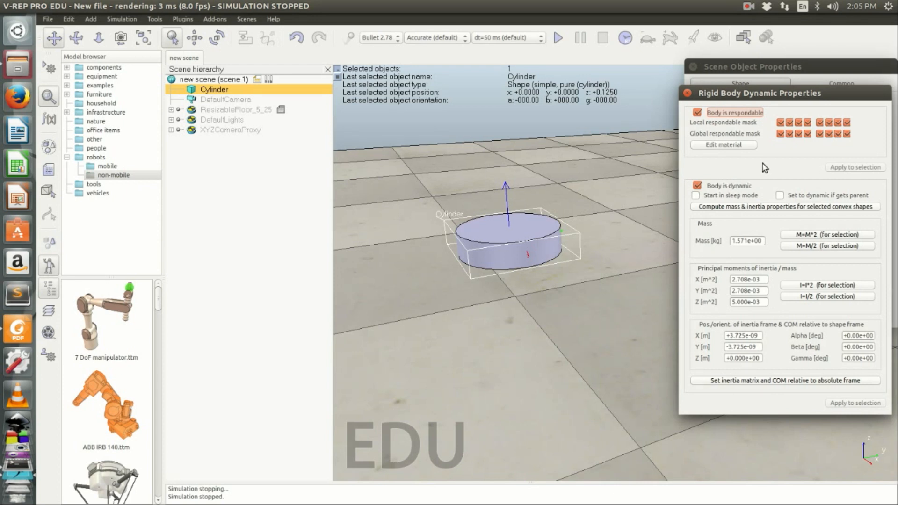
left_click(698, 185)
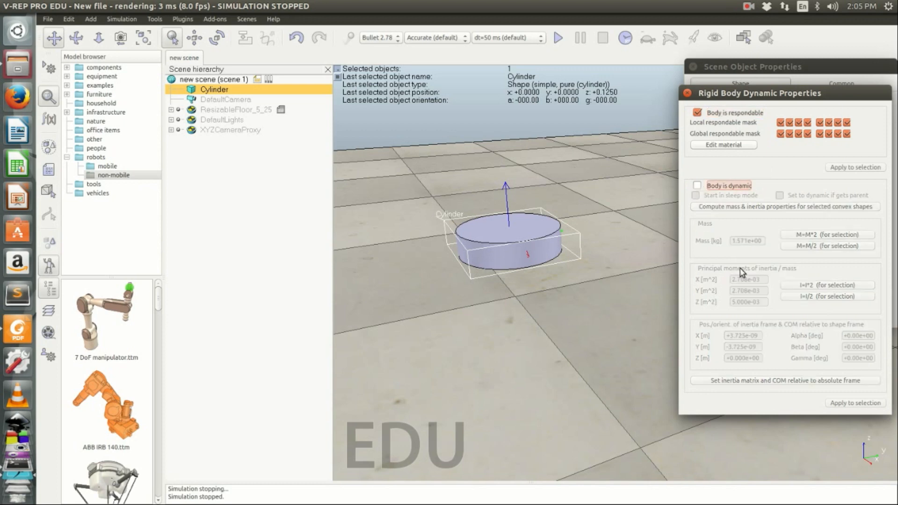
left_click(559, 40)
middle_click_drag(595, 260, 596, 291)
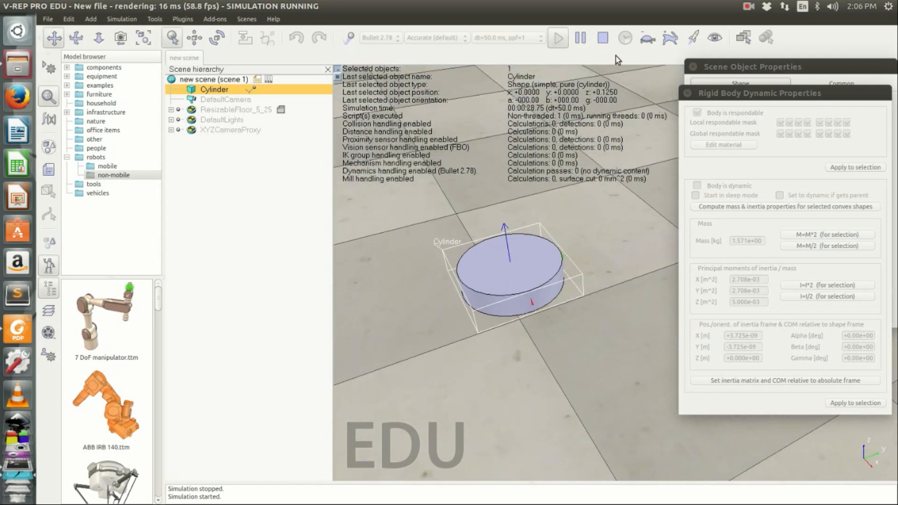
left_click(605, 39)
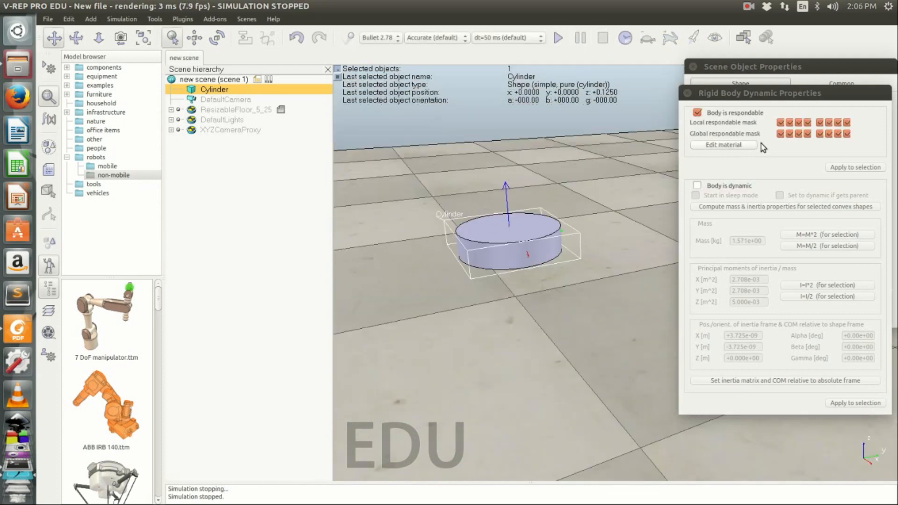
left_click(698, 187)
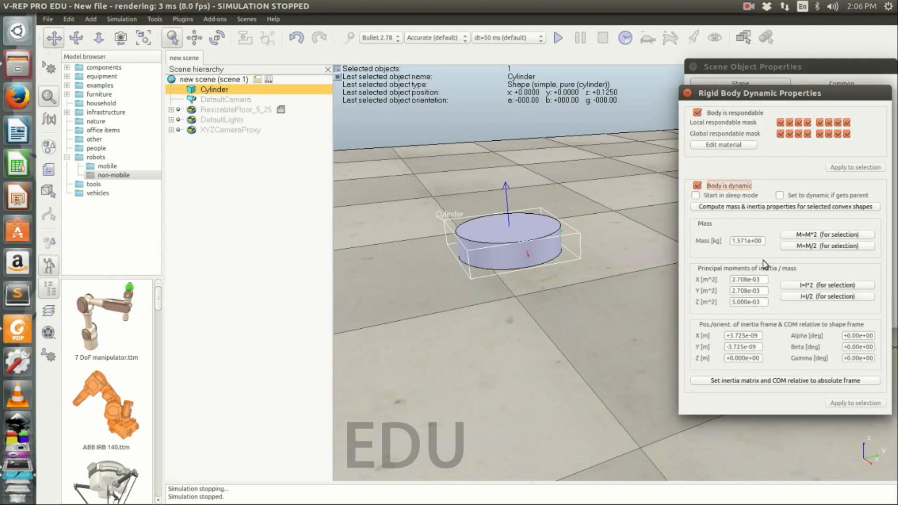
Test the simulation with the cylinder's Body is respondable option disabled, and re-enable the option after stopping.
left_click(697, 113)
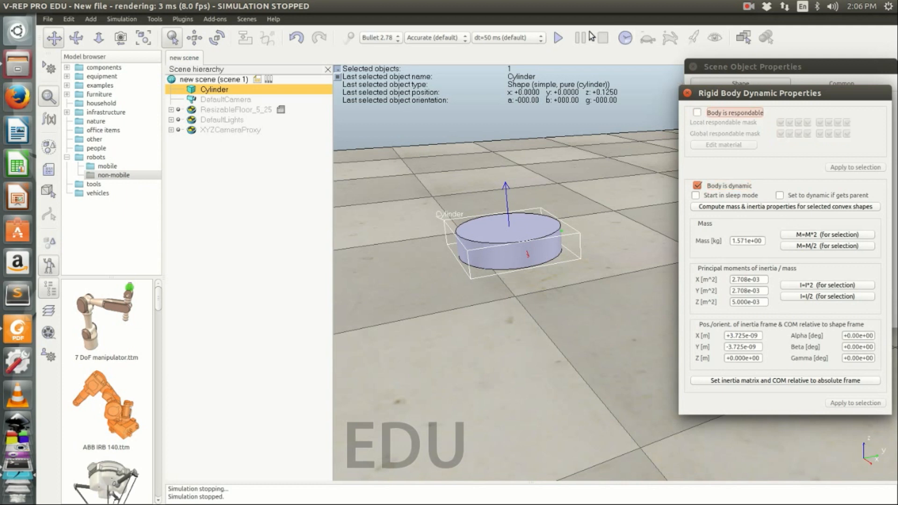
left_click(559, 39)
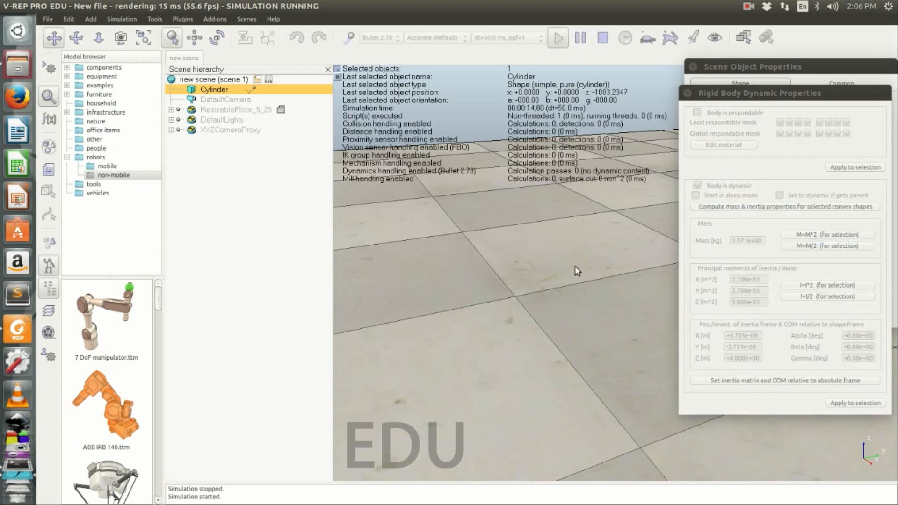
left_click(603, 38)
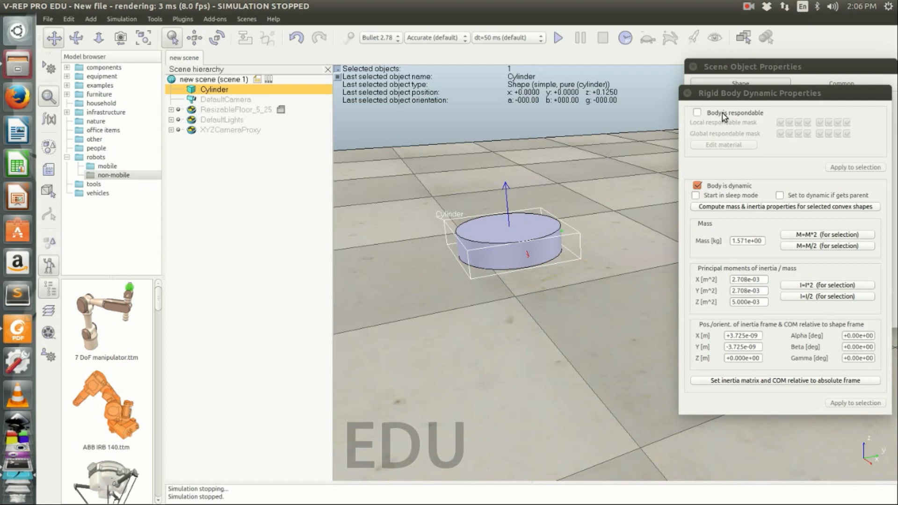
left_click(722, 113)
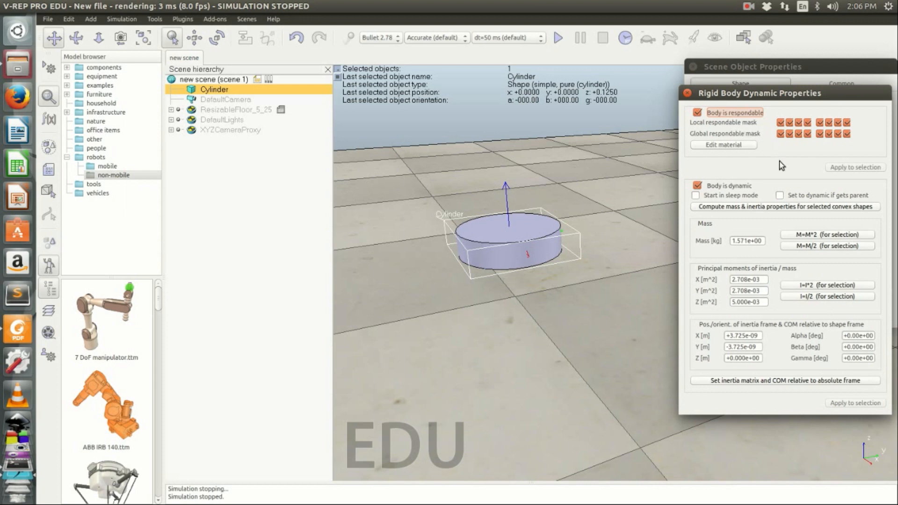
Add a primitive cuboid with a Z-size of 0.2 m, keeping the default X and Y sizes.
left_click(91, 20)
mouse_move(112, 32)
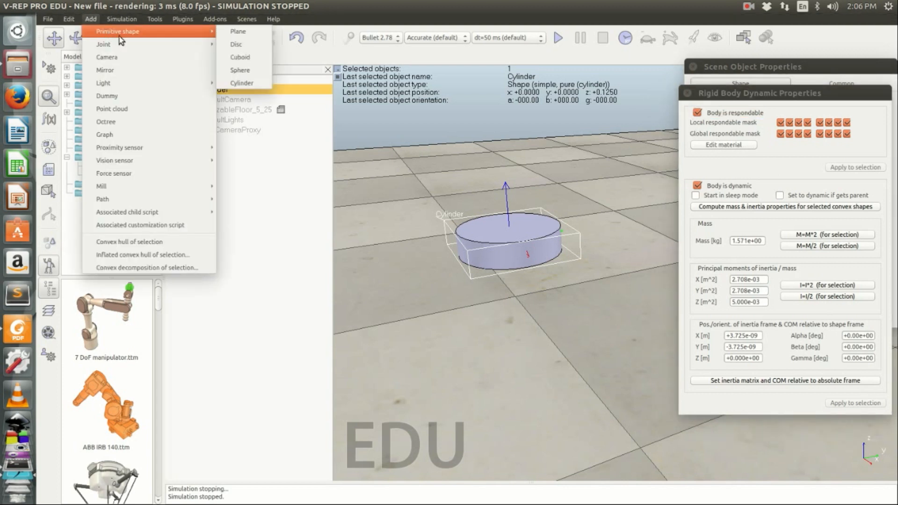
left_click(251, 59)
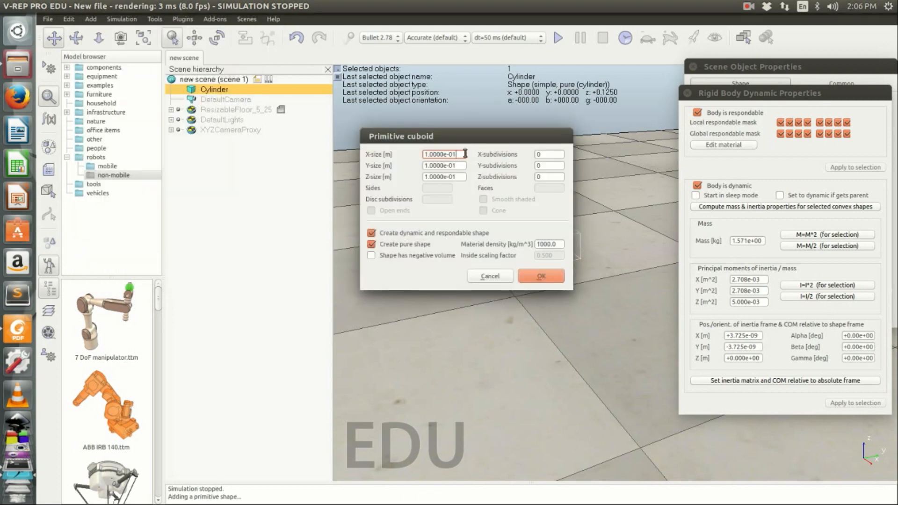
left_click_drag(461, 177, 425, 177)
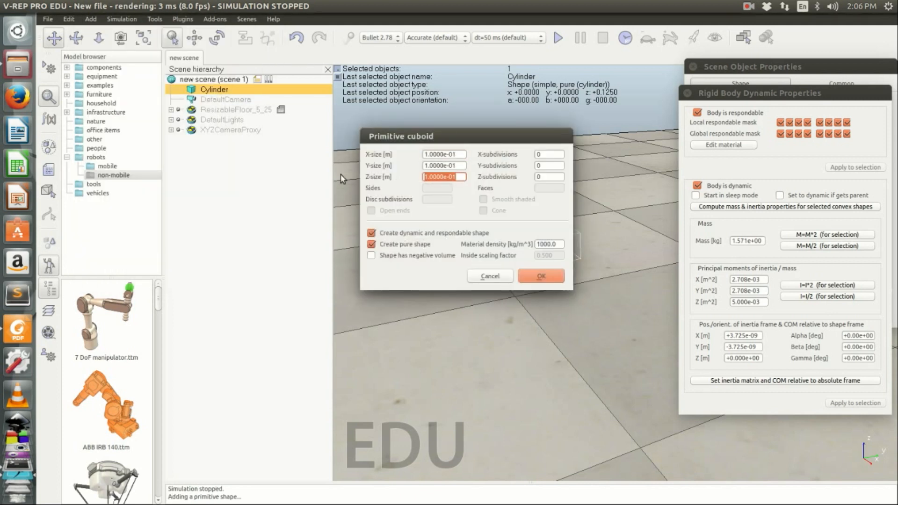
type("0.2")
key("Return")
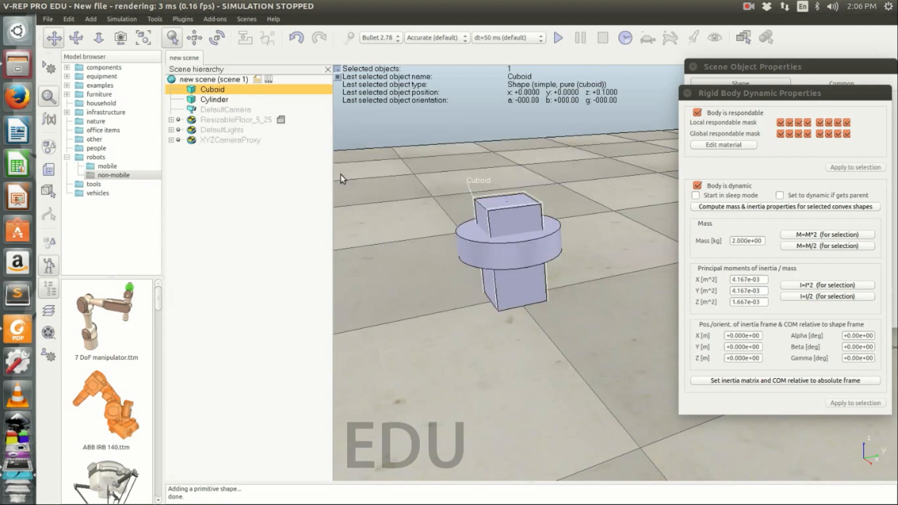
Move the cuboid beside the cylinder in the XY plane, to about x 0.025 m and y -0.175 m.
mouse_move(607, 360)
left_mouse_down()
mouse_move(578, 360)
mouse_move(585, 335)
mouse_move(543, 357)
mouse_move(579, 342)
mouse_move(568, 351)
mouse_move(542, 347)
left_mouse_up()
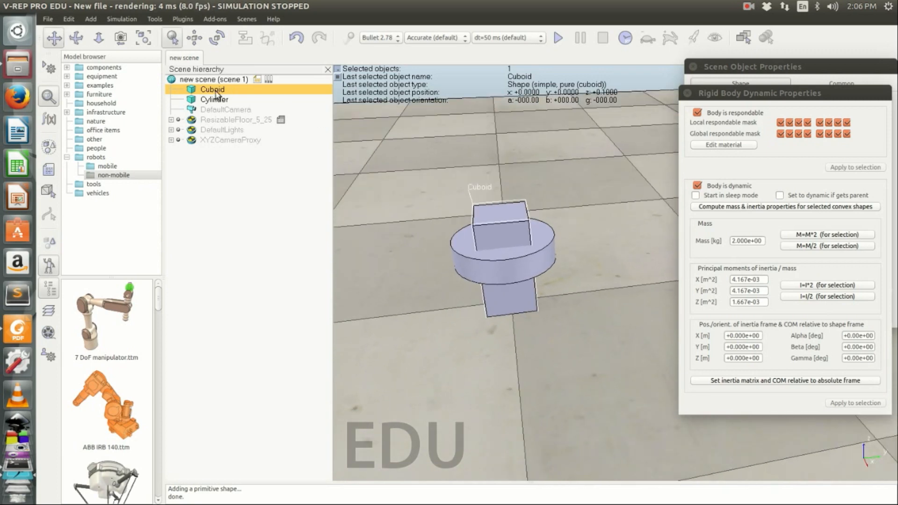
left_click(194, 37)
left_click_drag(497, 238, 401, 247)
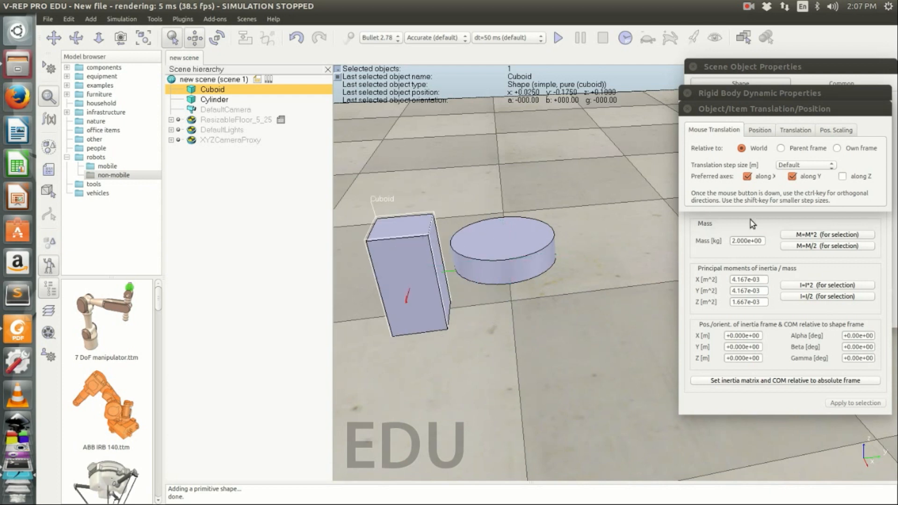
left_click(687, 109)
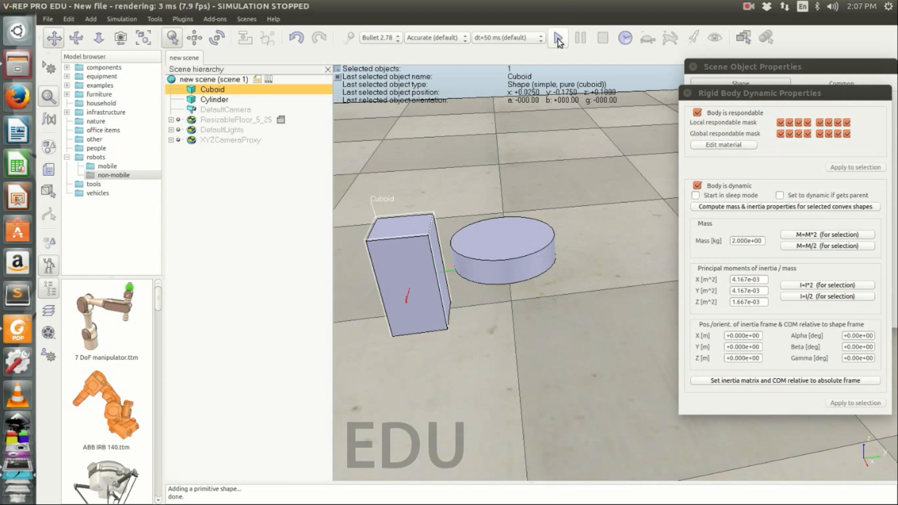
Run the simulation, push the cylinder by translating the cuboid along the floor, and stop the simulation.
left_click(558, 40)
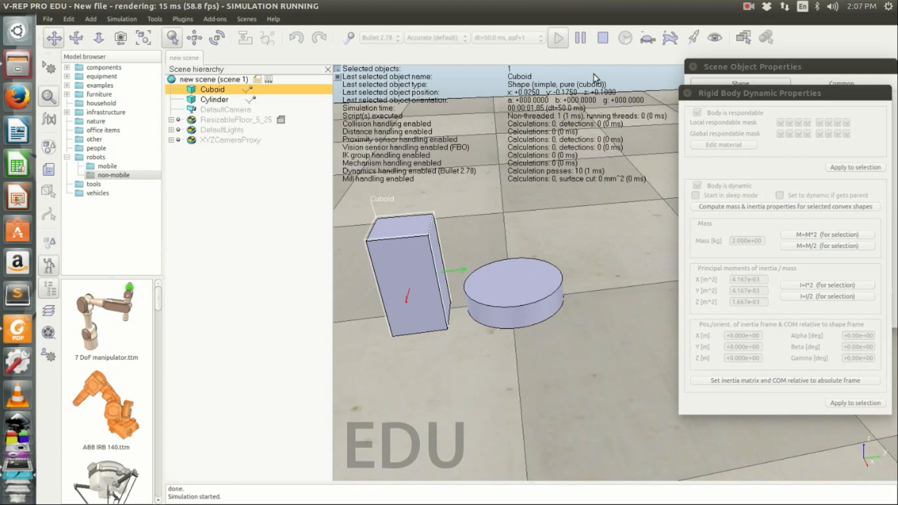
left_click(196, 39)
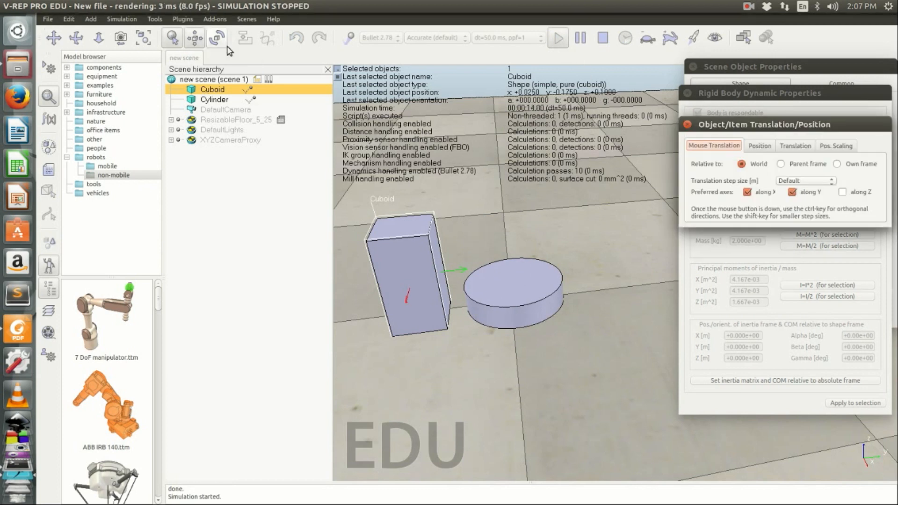
left_click_drag(397, 265, 631, 241)
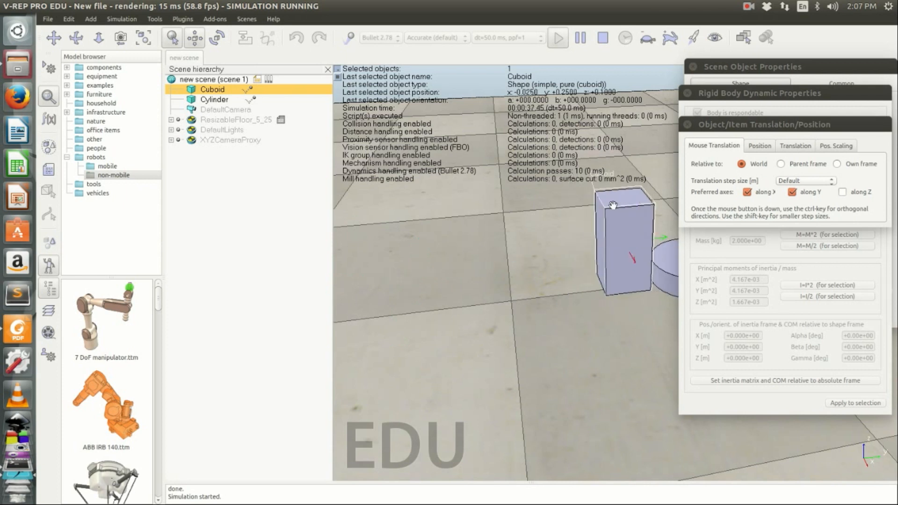
left_click(603, 39)
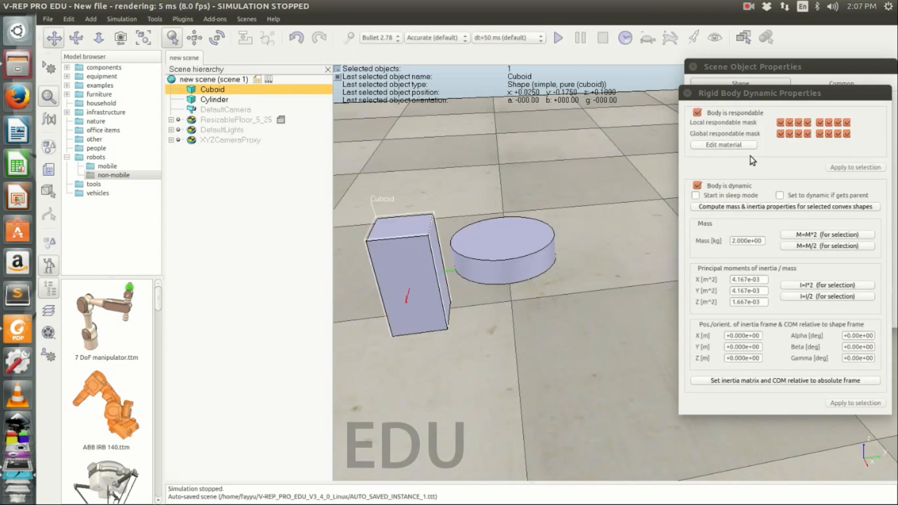
Disable the second, fourth, sixth and eighth bits of the cuboid's global respondable mask.
left_click(233, 100)
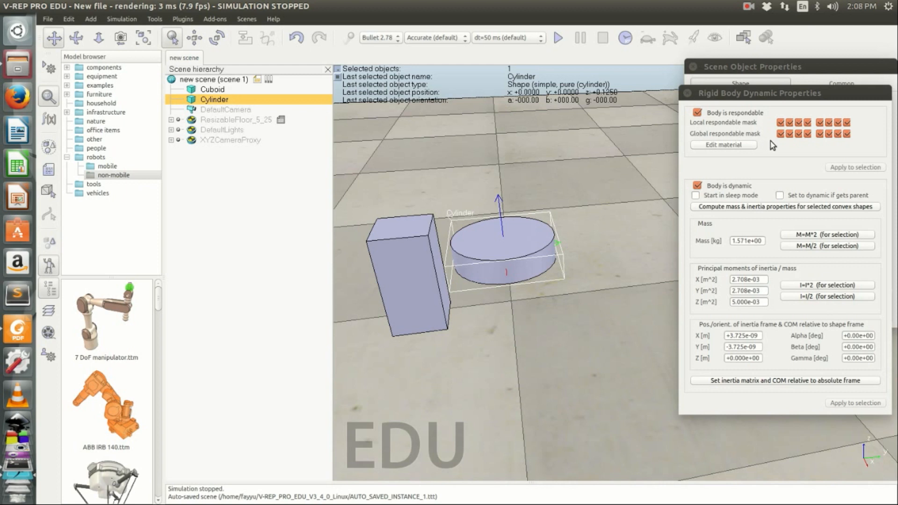
middle_click_drag(614, 281, 629, 298)
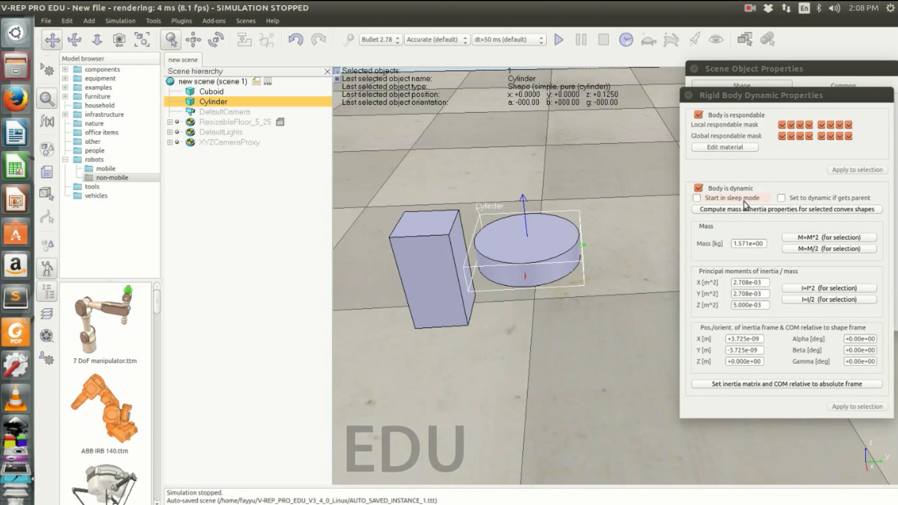
left_click_drag(613, 300, 630, 297)
middle_click_drag(632, 297, 641, 299)
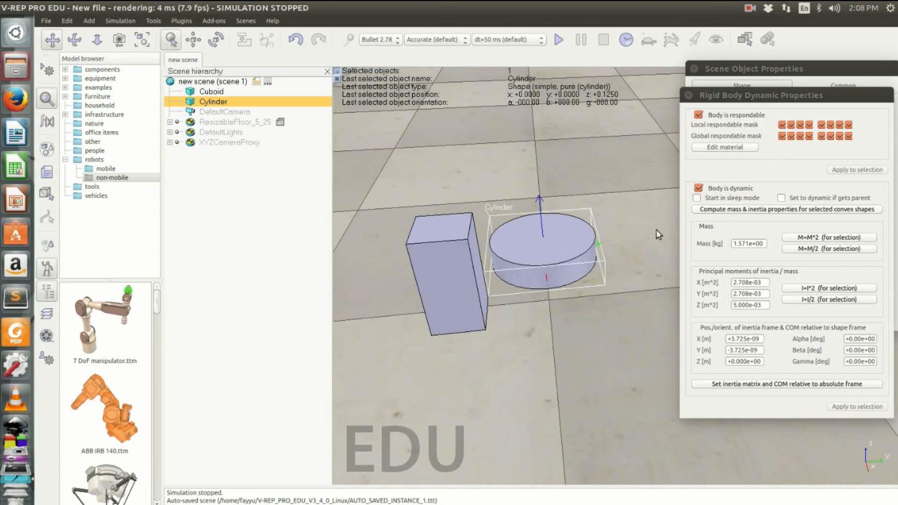
left_click(218, 92)
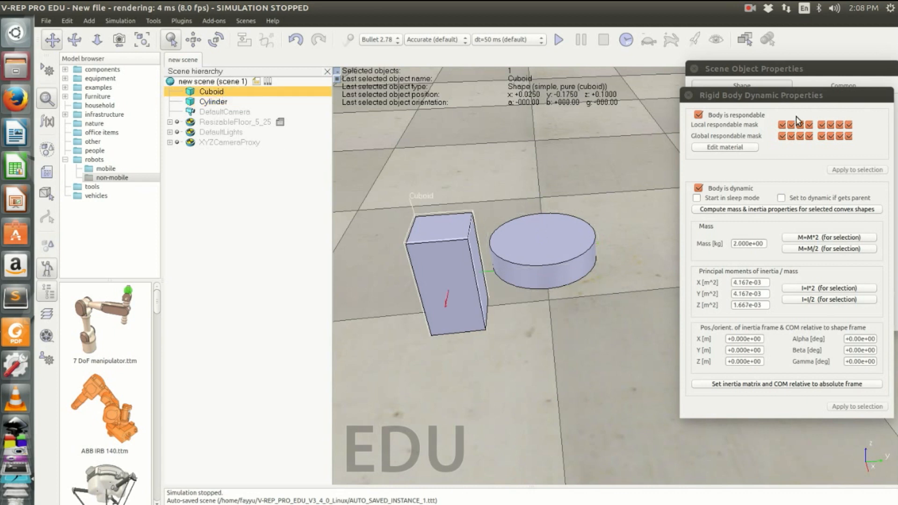
left_click(791, 137)
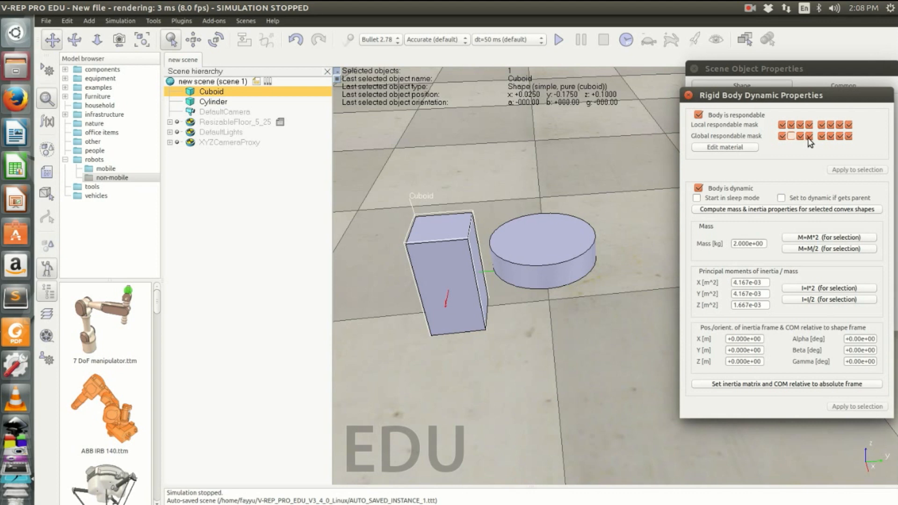
left_click(831, 136)
left_click(849, 136)
Disable the first, third, fifth and seventh bits of the cylinder's global respondable mask.
left_click(226, 102)
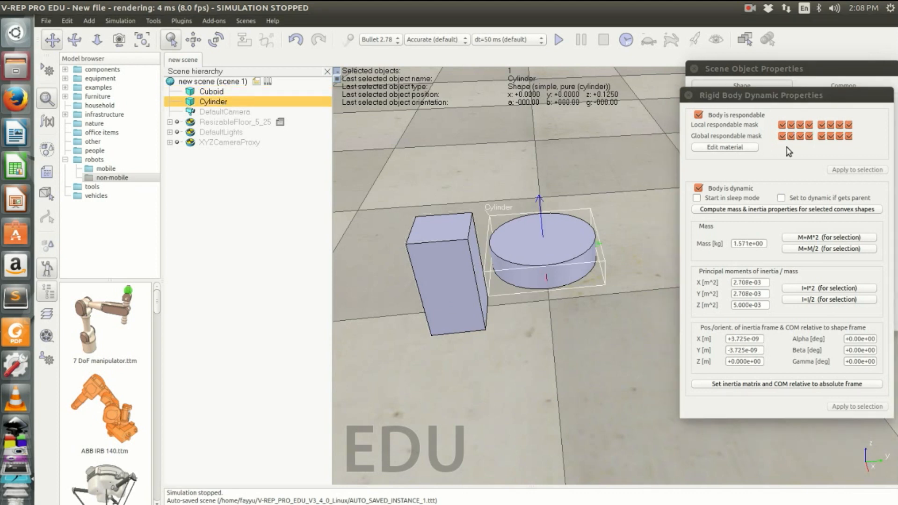
left_click(781, 136)
left_click(800, 137)
left_click(822, 136)
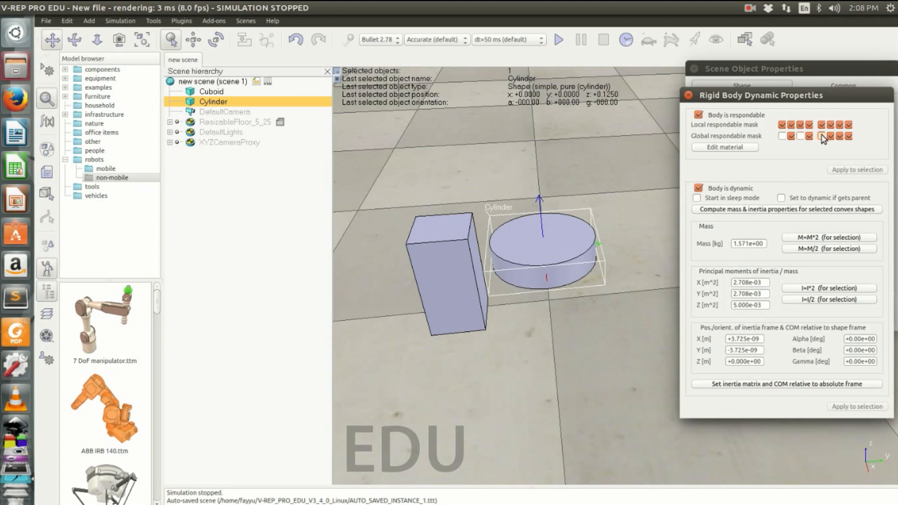
left_click(840, 137)
Test the alternating respondable masks by moving the cuboid towards the cylinder during simulation, and stop the simulation.
left_click(562, 41)
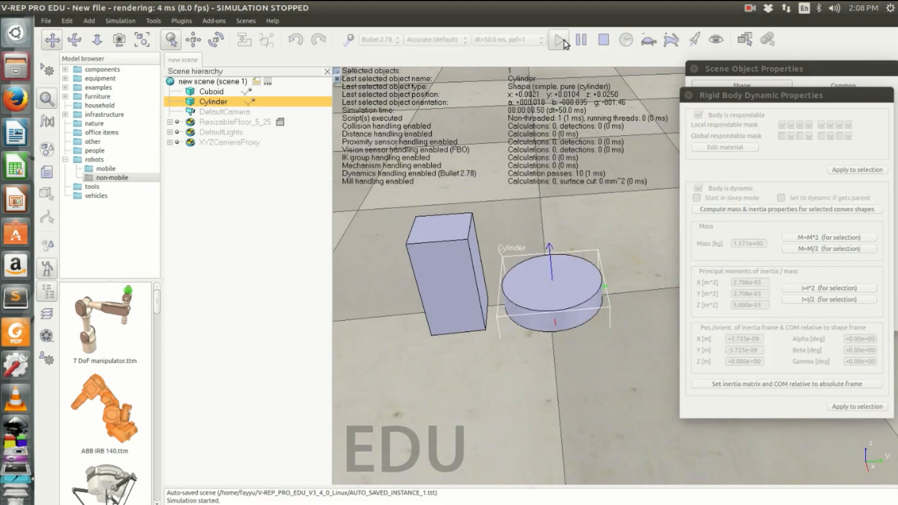
left_click(219, 93)
left_click(194, 40)
mouse_move(436, 270)
left_mouse_down()
mouse_move(585, 266)
mouse_move(555, 264)
mouse_move(582, 273)
mouse_move(543, 206)
mouse_move(458, 262)
mouse_move(538, 253)
mouse_move(428, 270)
left_mouse_up()
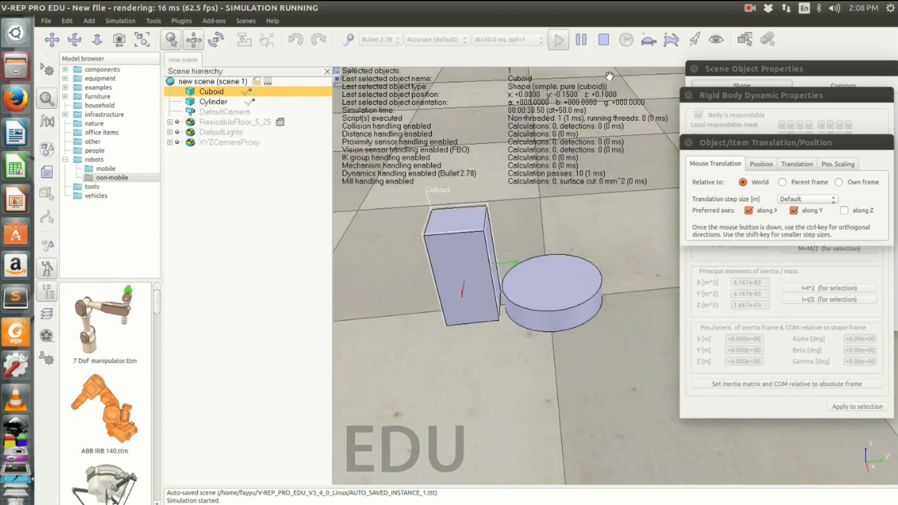
left_click(603, 39)
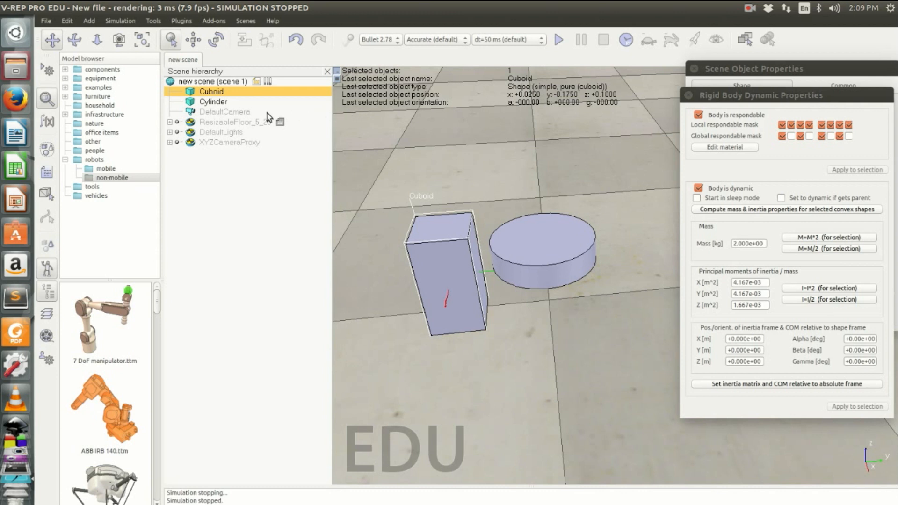
Make the cylinder a child of the cuboid in the scene hierarchy, and check the branch by collapsing and expanding it.
left_click(224, 105)
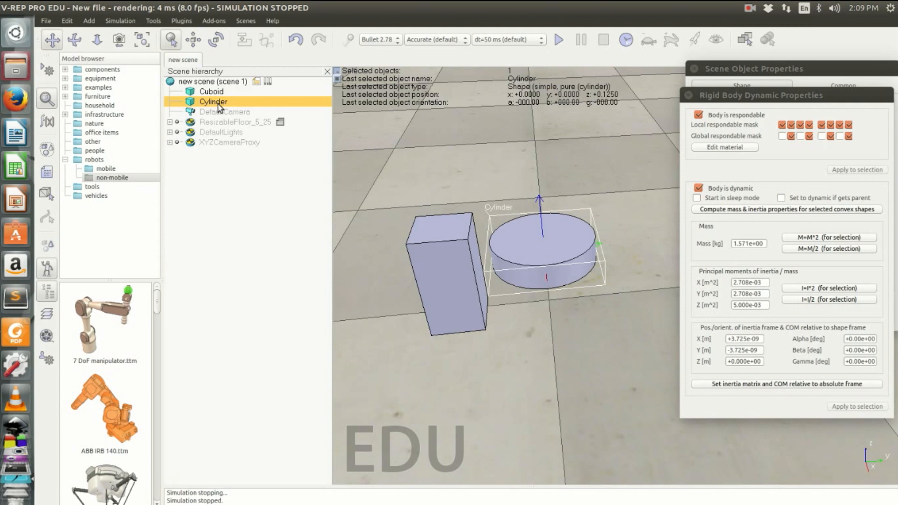
left_click_drag(218, 104, 241, 98)
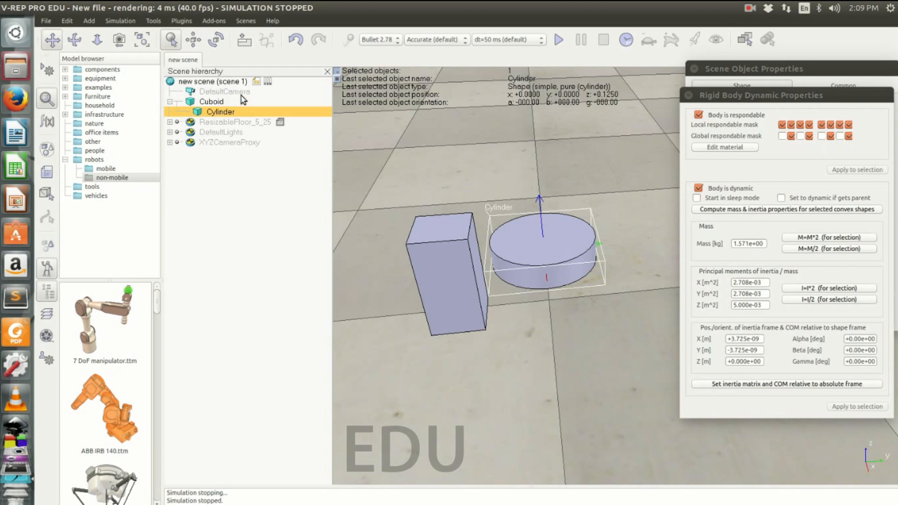
left_click(170, 102)
left_click(171, 102)
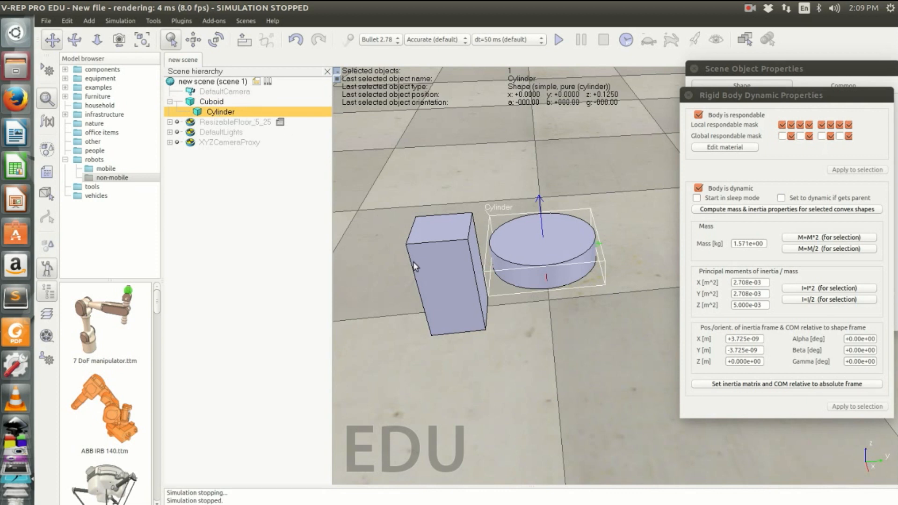
Lower the cylinder along the world Z axis to a height of 0.075 m, and try moving its parent cuboid in the XY plane.
left_click(215, 102)
left_click(231, 112)
left_click(193, 40)
left_click_drag(580, 262, 574, 283)
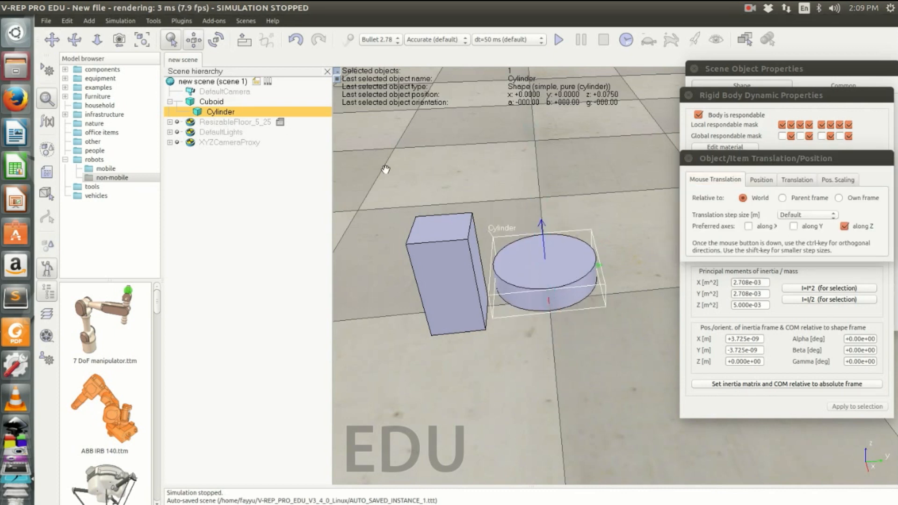
left_click(209, 102)
left_click_drag(454, 259, 439, 332)
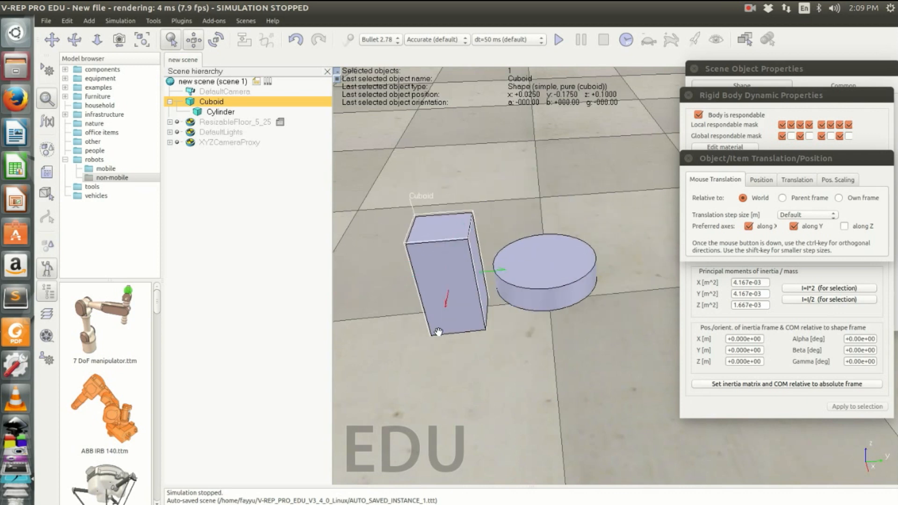
Restrict the cylinder's mouse translation to world X and Y, and move it to y -0.175 m so it overlaps the cuboid.
left_click(228, 112)
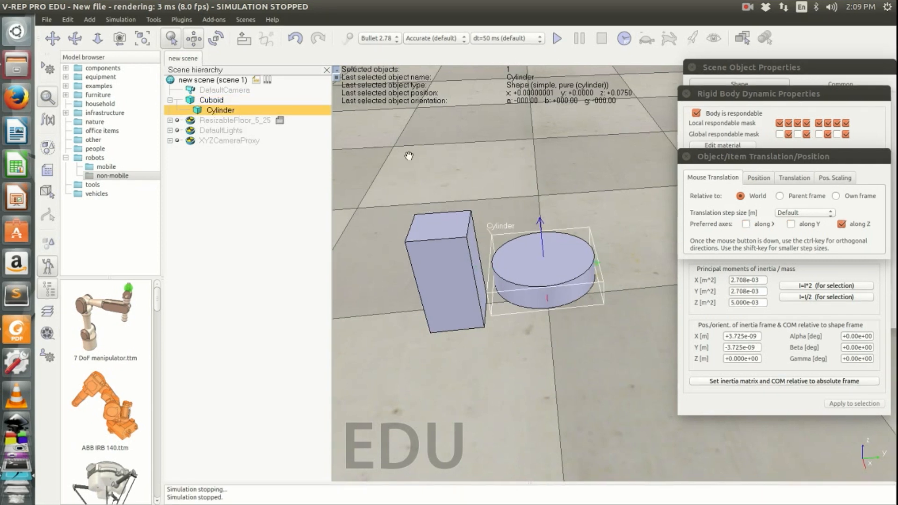
left_click(548, 271)
left_click(791, 225)
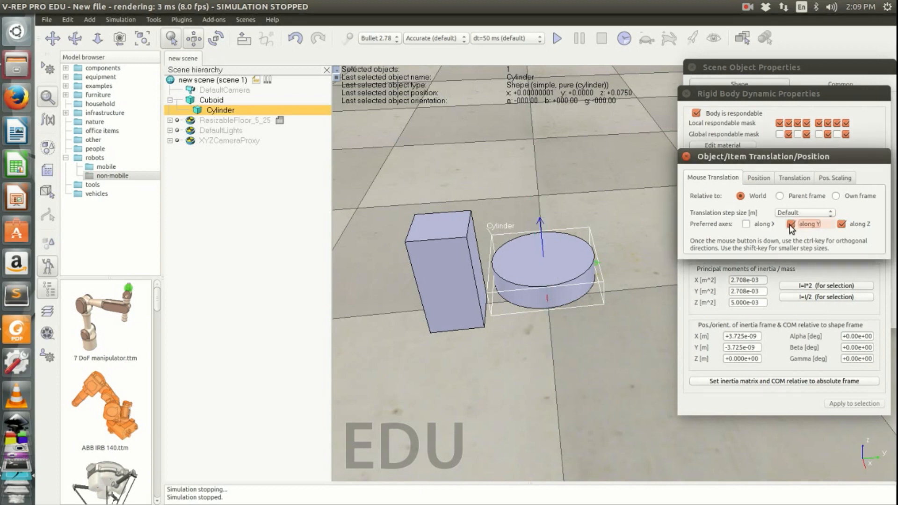
left_click(761, 226)
left_click(555, 261)
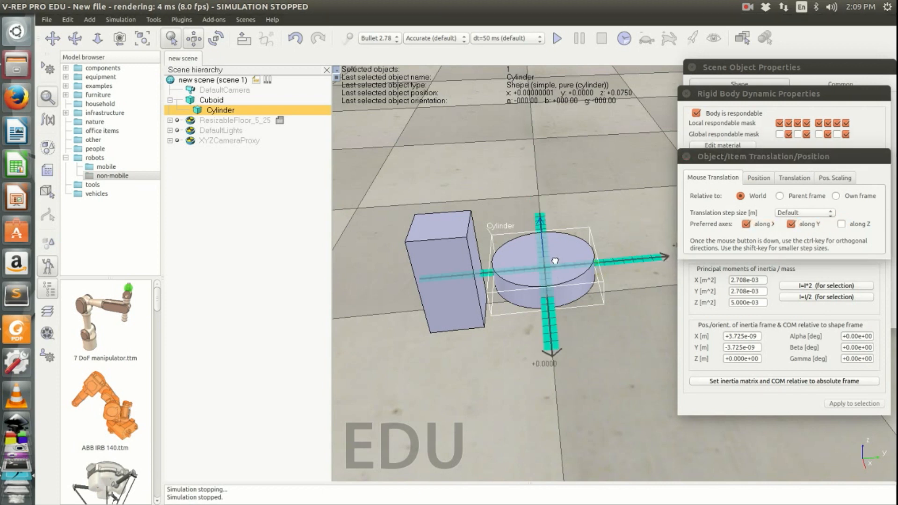
left_click_drag(555, 260, 462, 266)
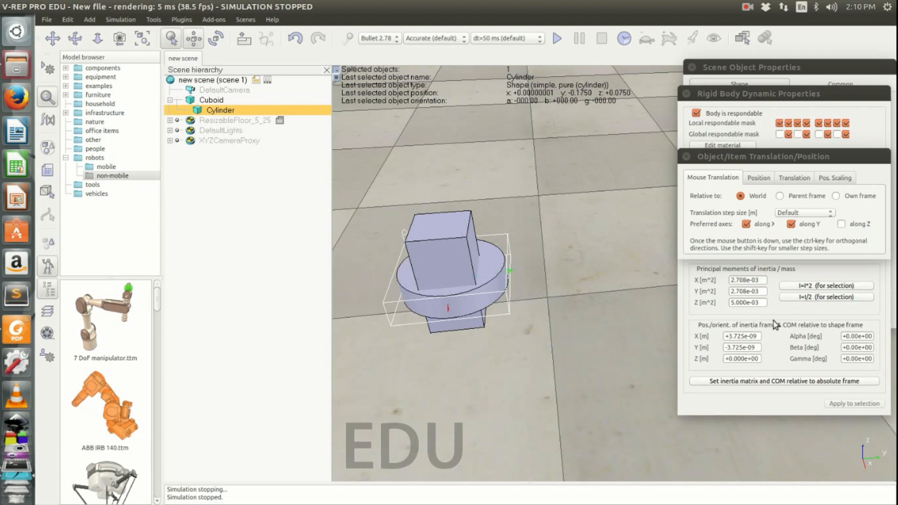
Run the simulation twice to watch how the overlapping parent and child shapes interact, stop it each time, and close the translation settings.
left_click(556, 40)
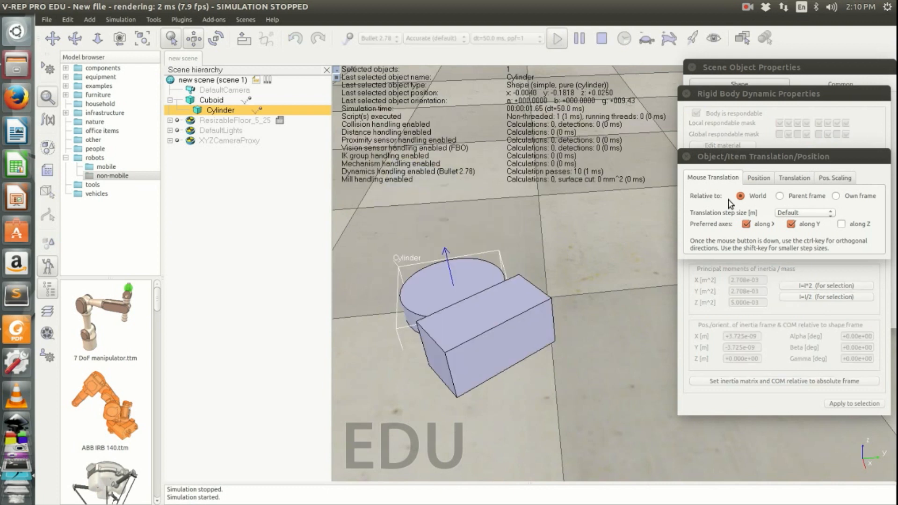
left_click(602, 38)
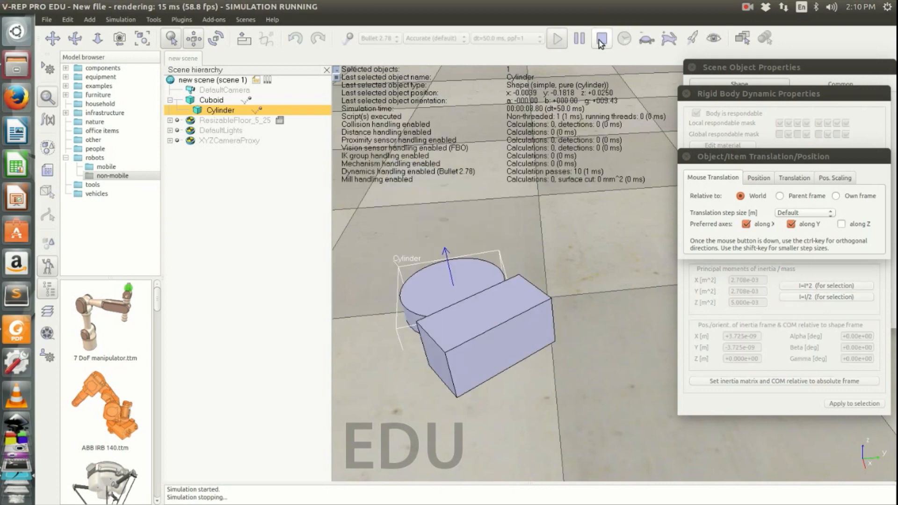
left_click_drag(776, 160, 770, 182)
left_click(557, 39)
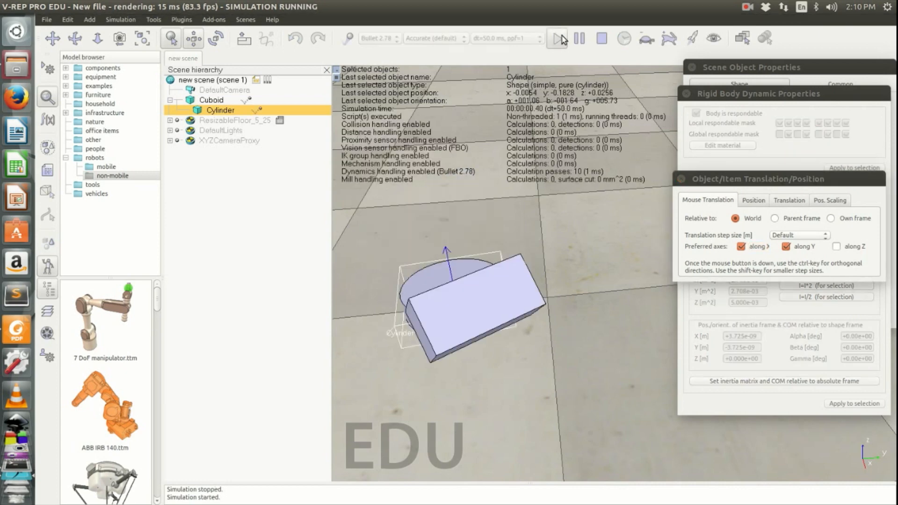
left_click(602, 39)
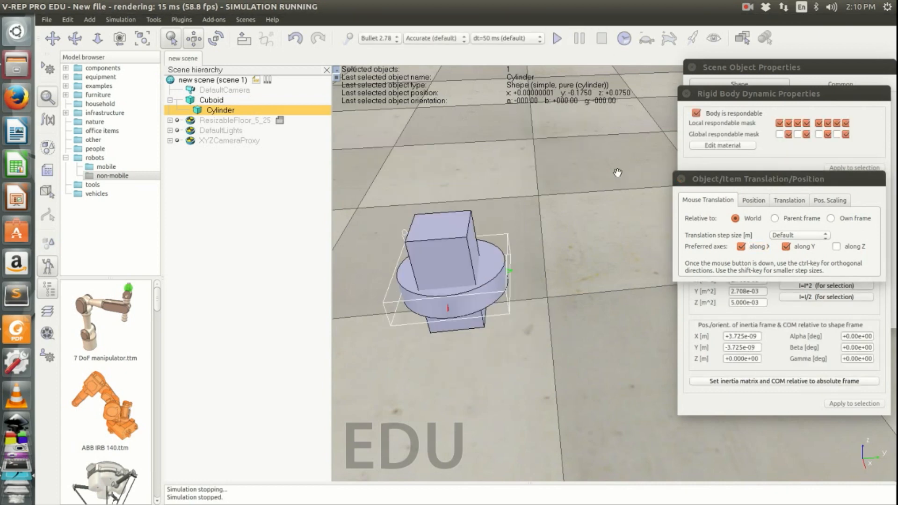
left_click(682, 179)
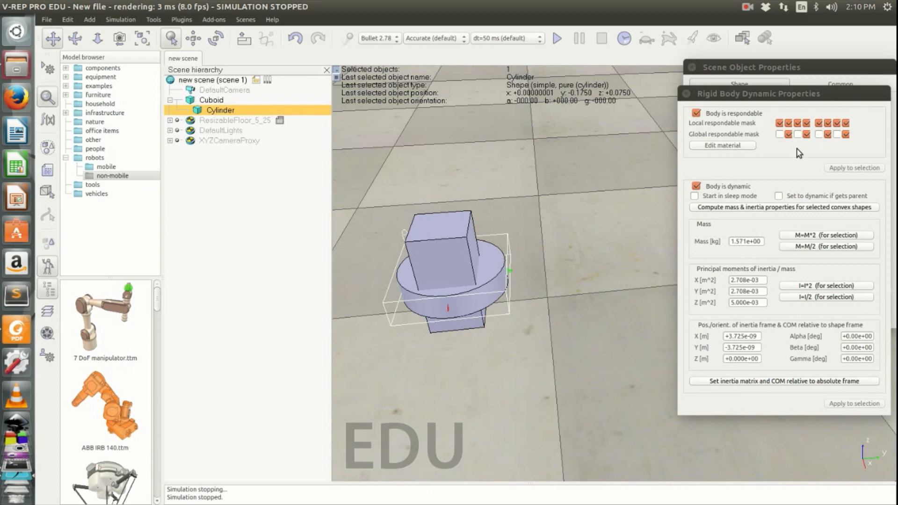
Clear the last four local respondable mask bits of the cuboid.
left_click(222, 104)
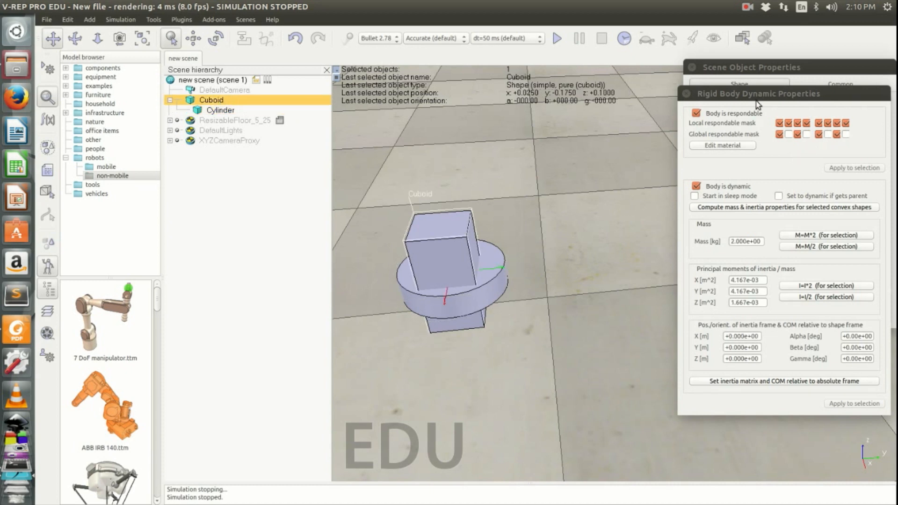
left_click(818, 123)
left_click(828, 123)
left_click(838, 123)
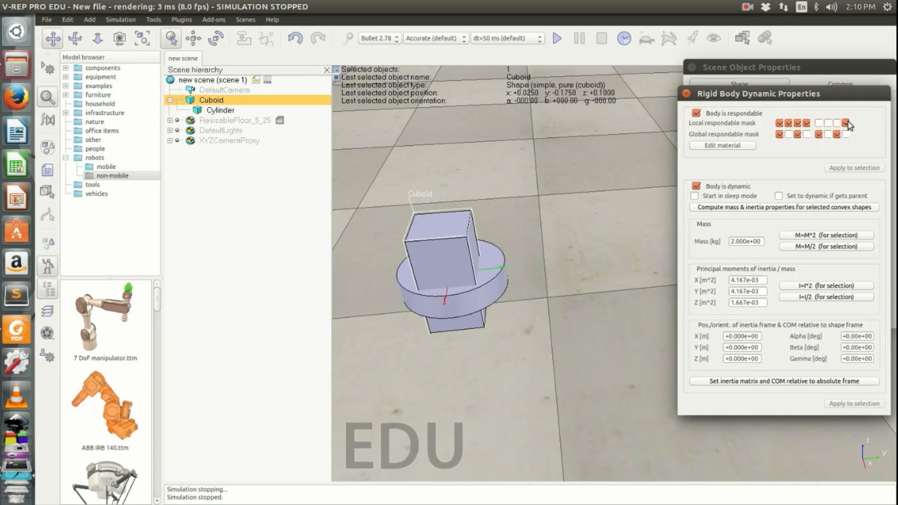
Clear the first four local respondable mask bits of the cylinder.
left_click(236, 112)
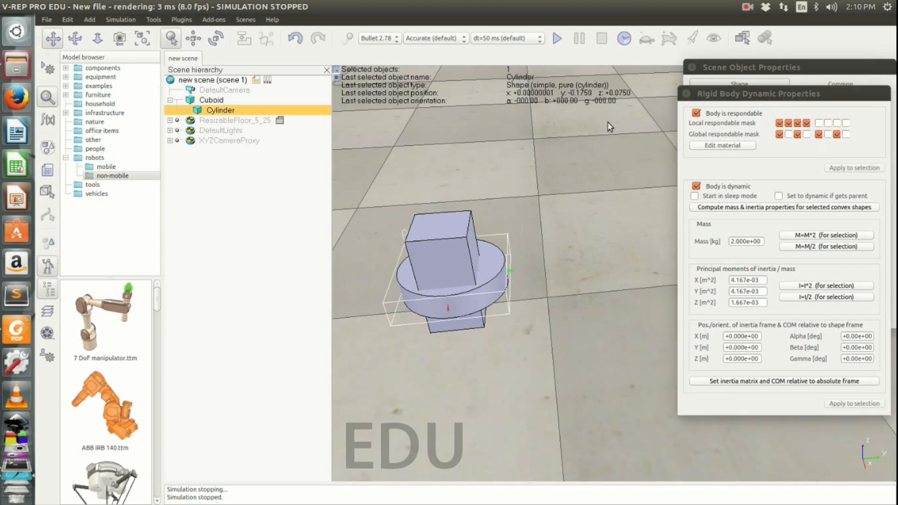
left_click(780, 123)
left_click(789, 124)
left_click(806, 123)
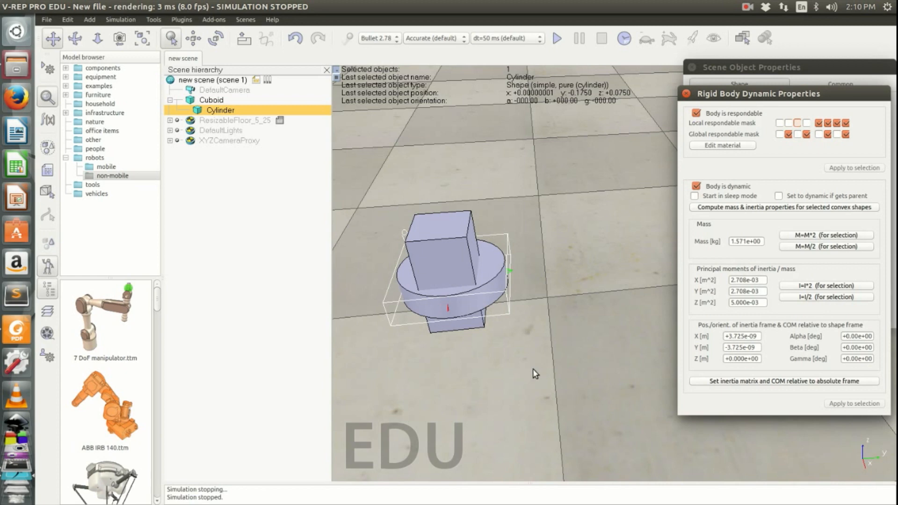
Run the simulation with the non-overlapping local masks, examine how cuboid and cylinder settle from another angle, and stop it.
left_click(557, 39)
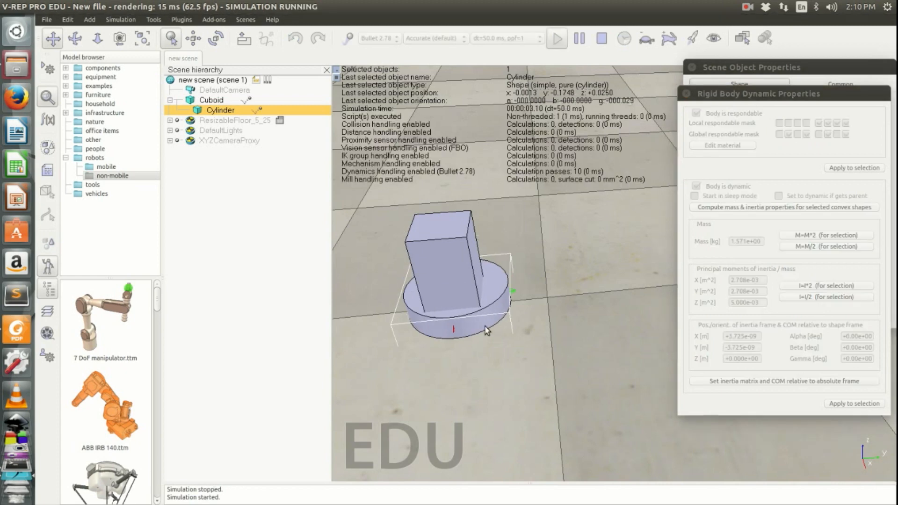
middle_click_drag(524, 325, 492, 324)
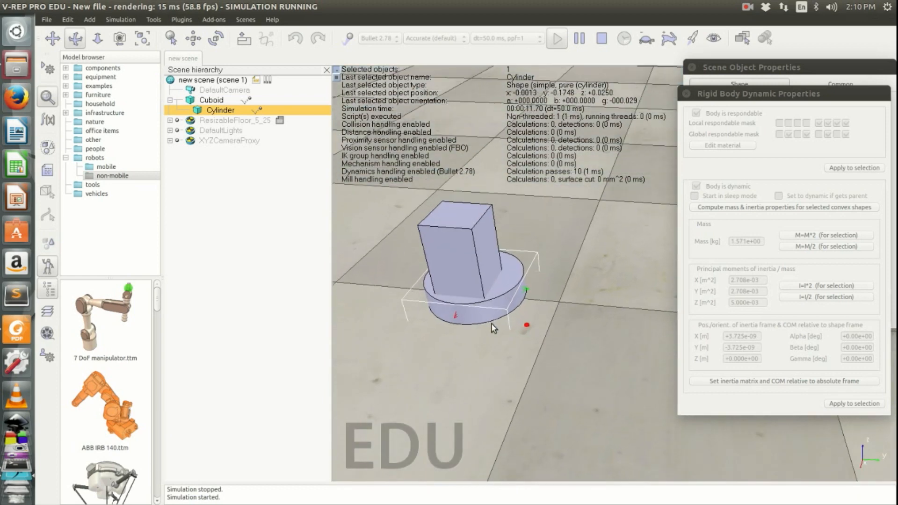
left_click(603, 41)
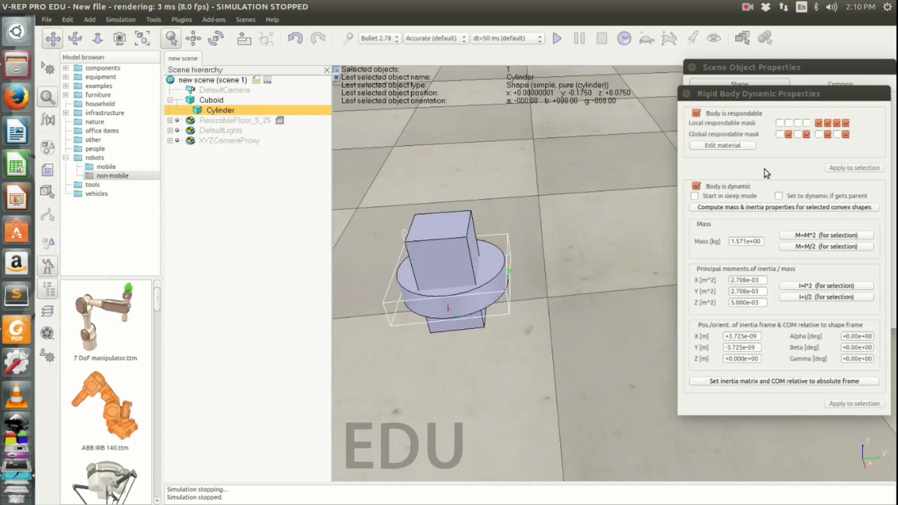
Enable all local and global respondable mask bits of the cylinder.
left_click(780, 123)
left_click(789, 124)
left_click(797, 123)
left_click(806, 123)
left_click(797, 134)
left_click(819, 134)
left_click(837, 134)
Enable all local and global respondable mask bits of the cuboid.
left_click(234, 99)
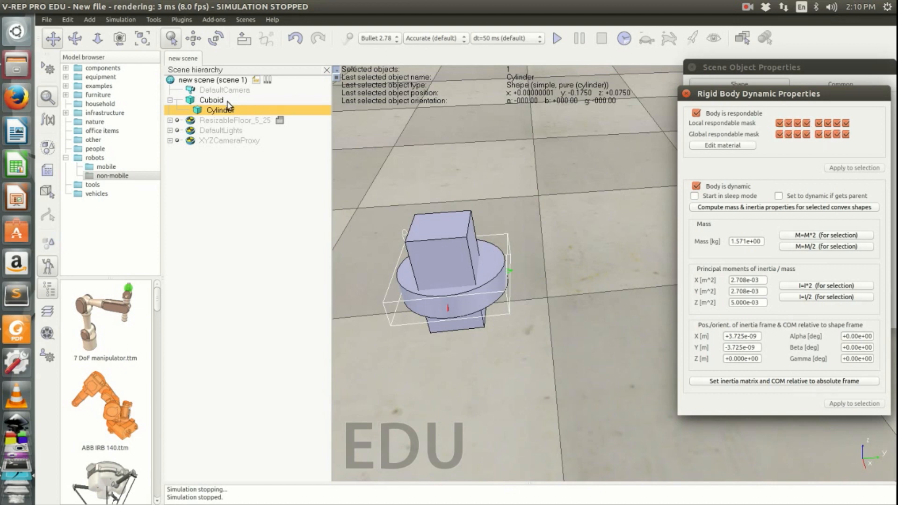
left_click(828, 123)
left_click(837, 123)
left_click(846, 123)
left_click(846, 135)
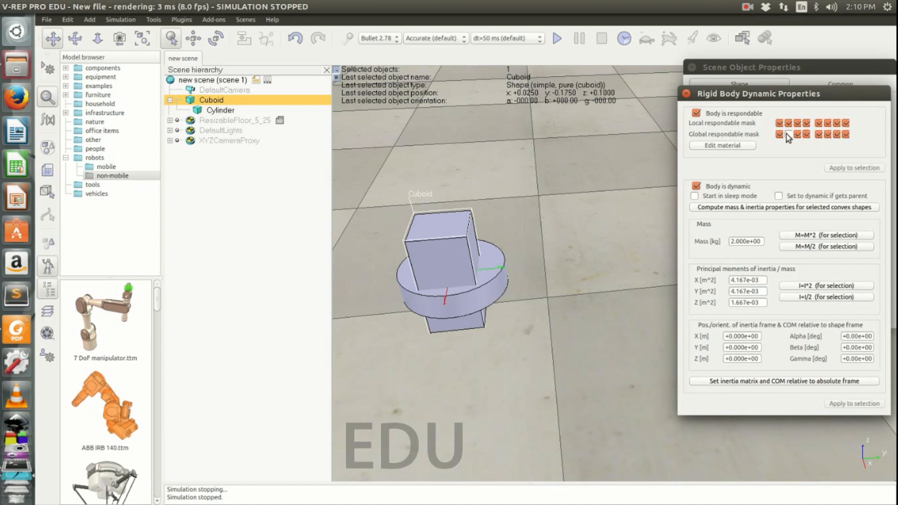
Run the simulation with all mask bits enabled to watch how the overlapping shapes react, and stop it.
left_click(559, 38)
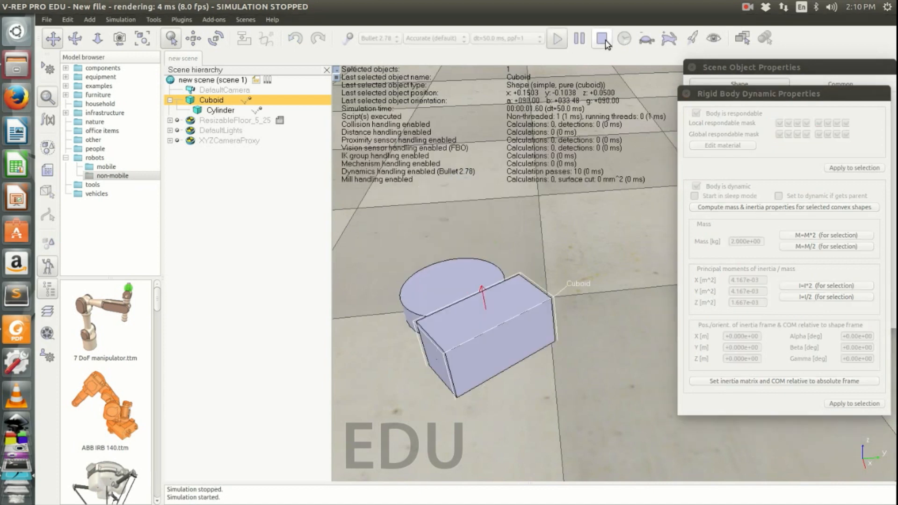
left_click(603, 39)
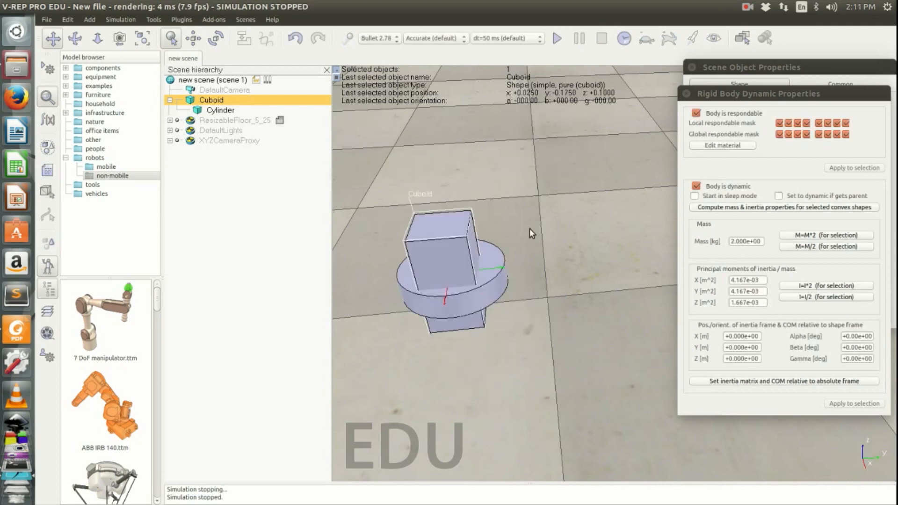
left_click_drag(567, 227, 564, 242)
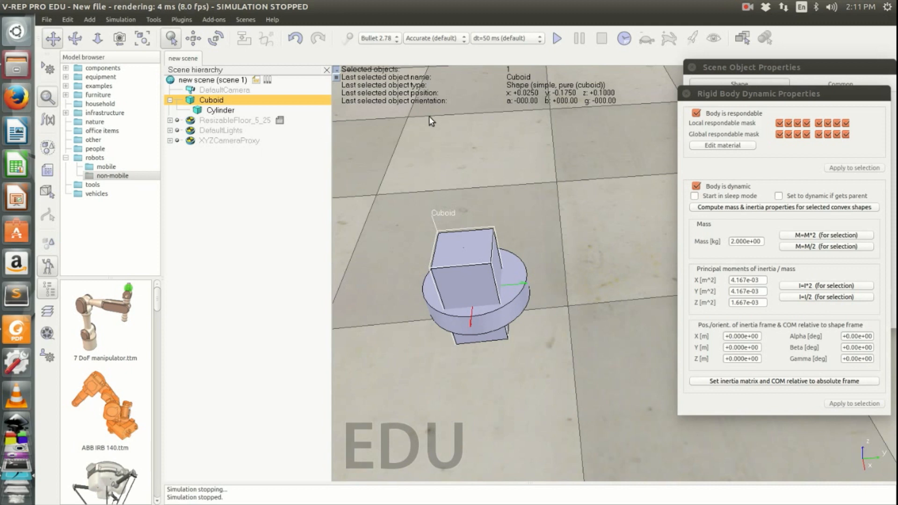
Add a force sensor to the scene.
left_click(226, 113)
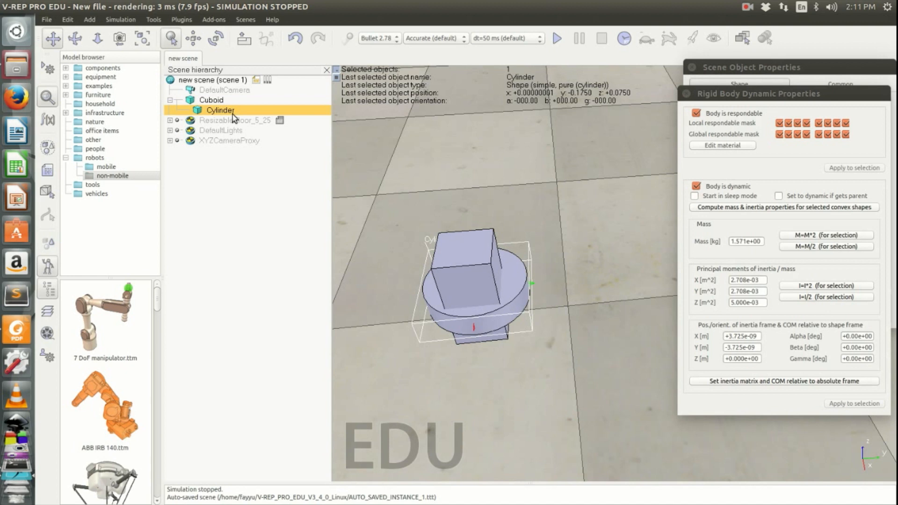
left_click_drag(370, 245, 411, 238)
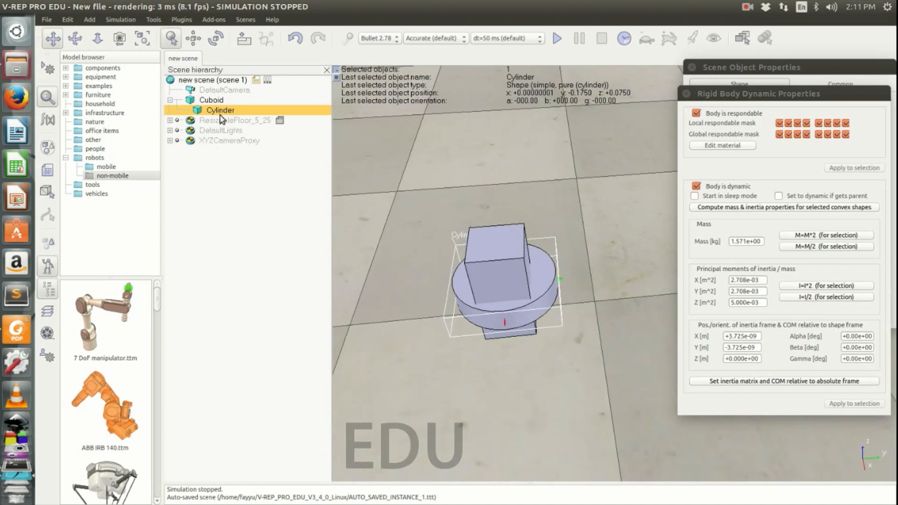
left_click(90, 20)
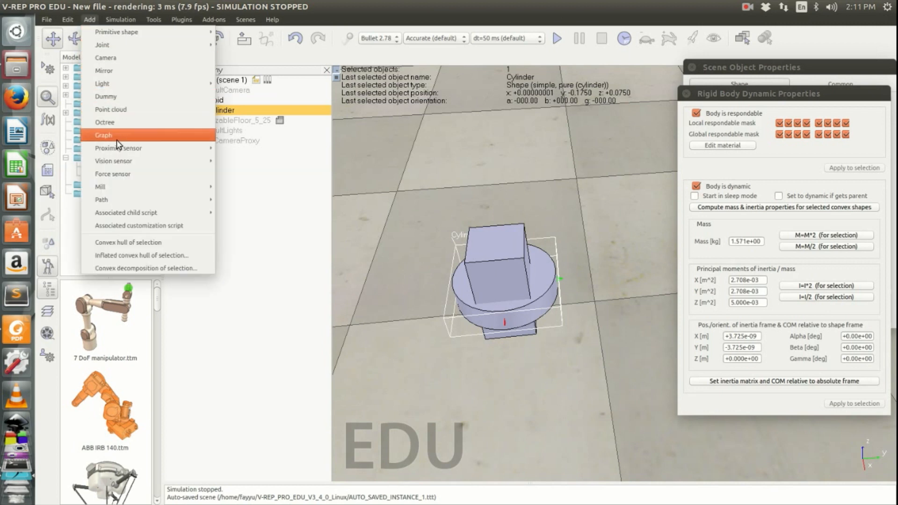
left_click(117, 173)
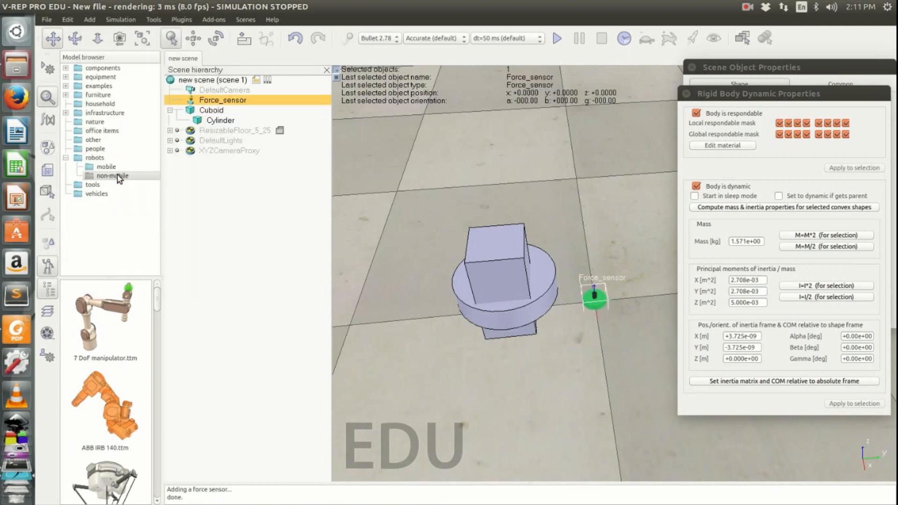
scroll(601, 311, "up", 4)
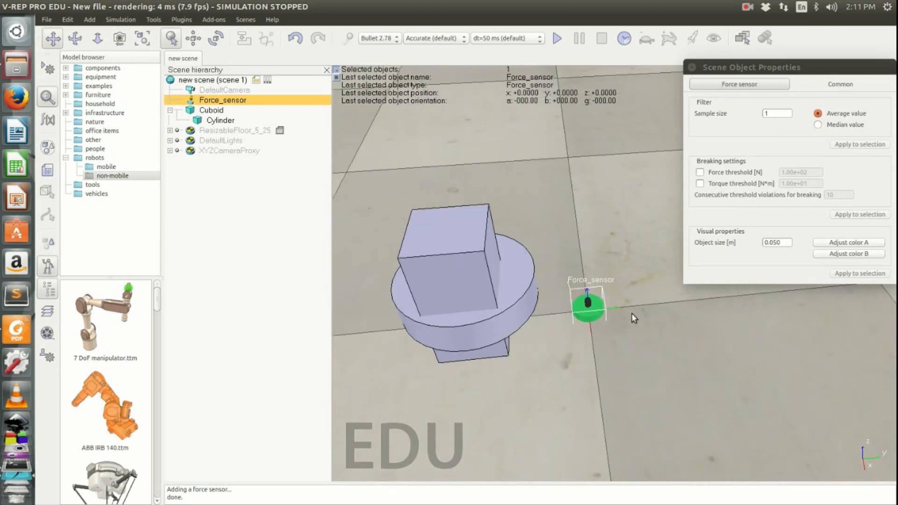
mouse_move(632, 312)
middle_mouse_down()
mouse_move(654, 266)
mouse_move(645, 305)
middle_mouse_up()
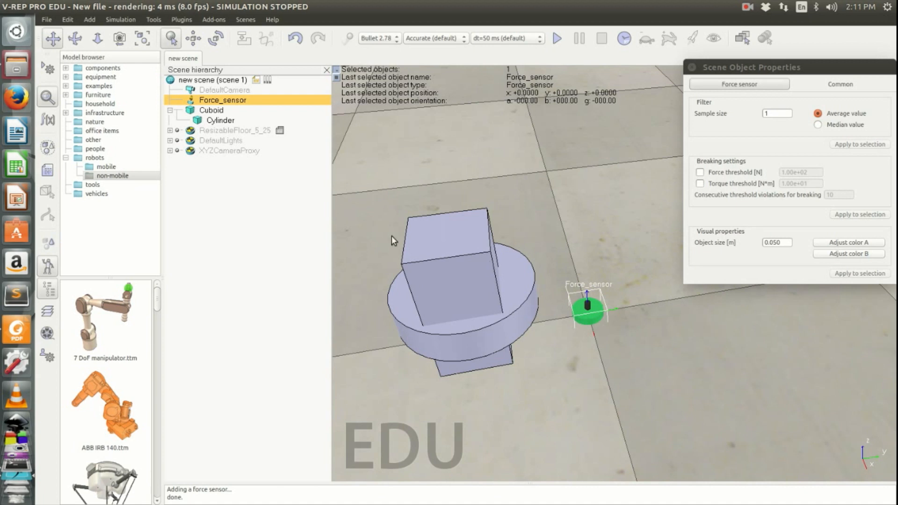
Move the cylinder out of the cuboid in the XY plane, to x 0.025 m and y -0.025 m.
left_click(220, 120)
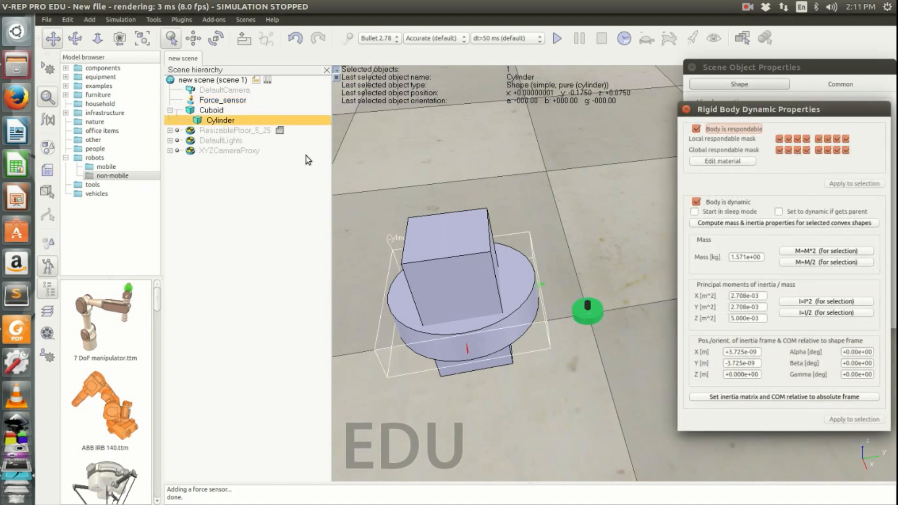
scroll(386, 194, "down", 2)
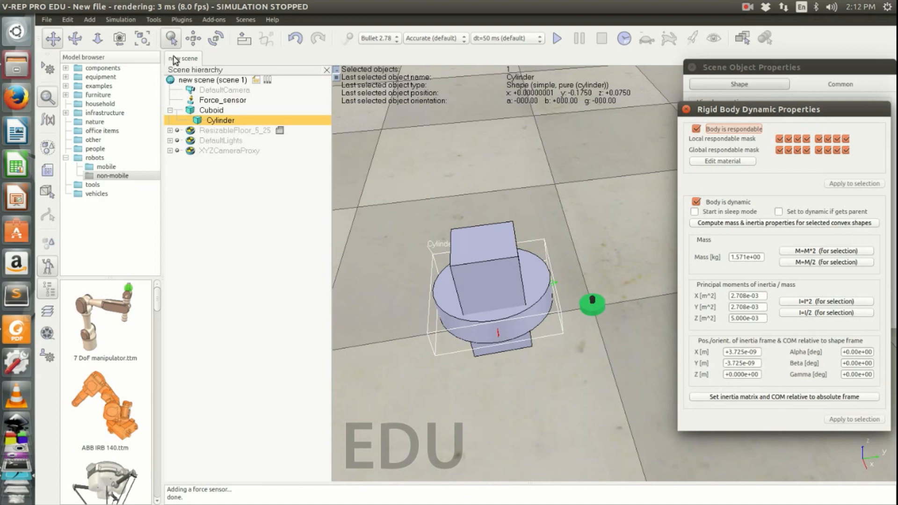
left_click(193, 39)
left_click_drag(514, 304, 603, 299)
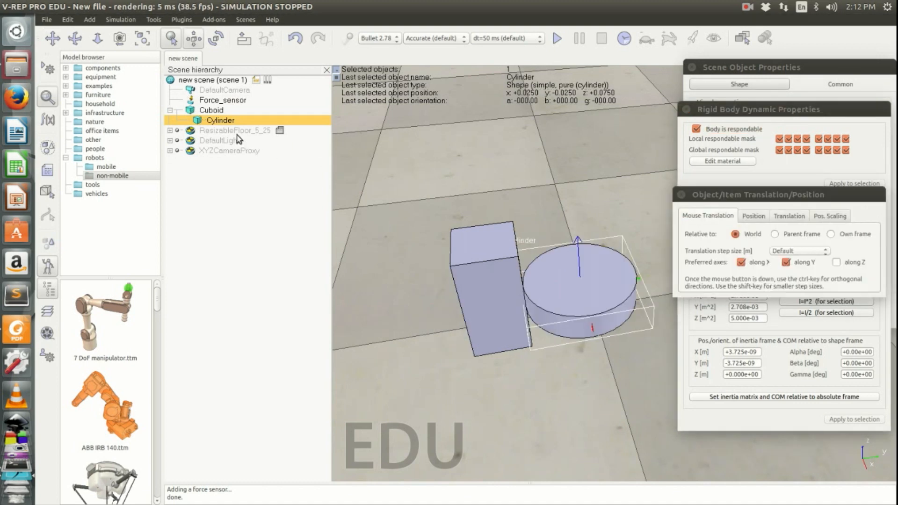
Detach the cylinder from its parent cuboid by making it an orphan in the scene hierarchy.
right_click(221, 123)
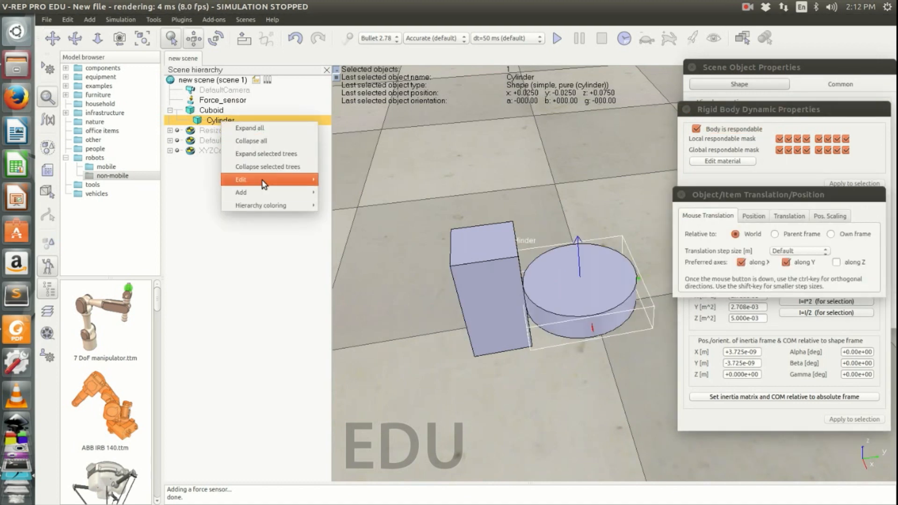
mouse_move(262, 180)
left_click(398, 222)
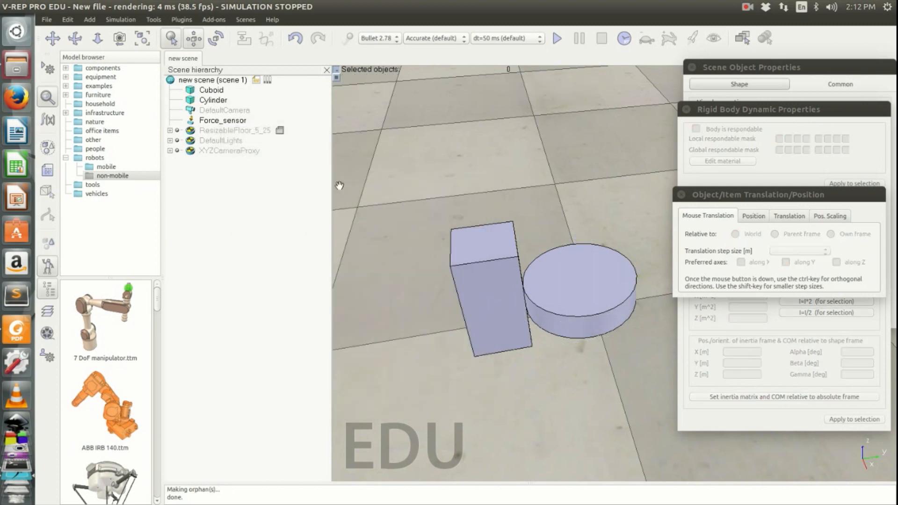
Rotate the cylinder 90 degrees around the X axis of its own frame.
left_click(213, 101)
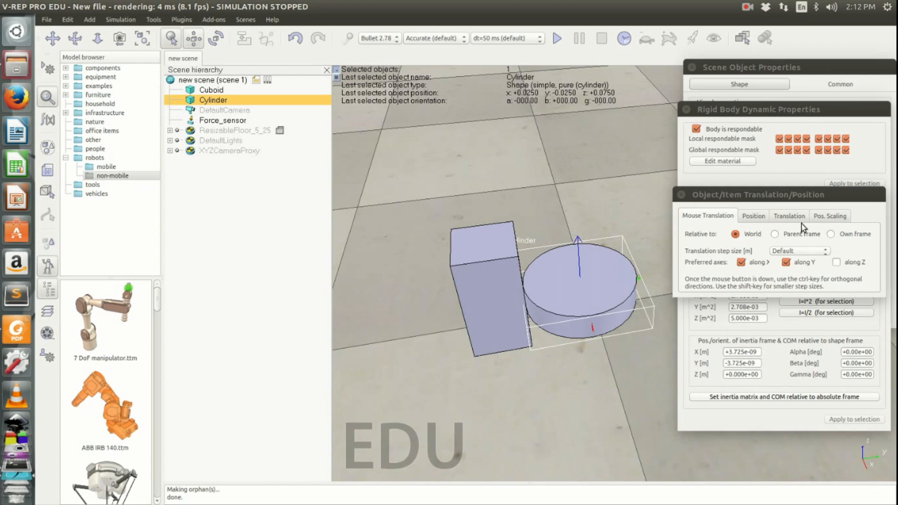
left_click(216, 38)
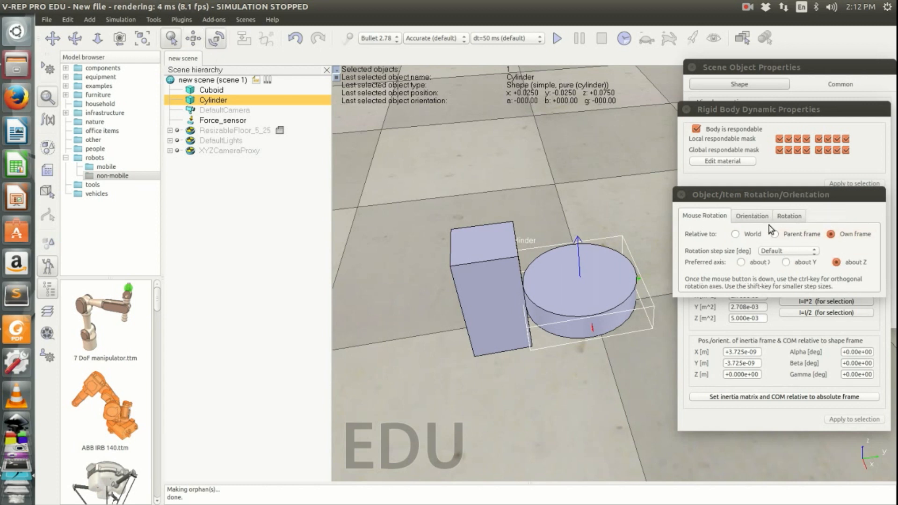
left_click(797, 215)
left_click(836, 234)
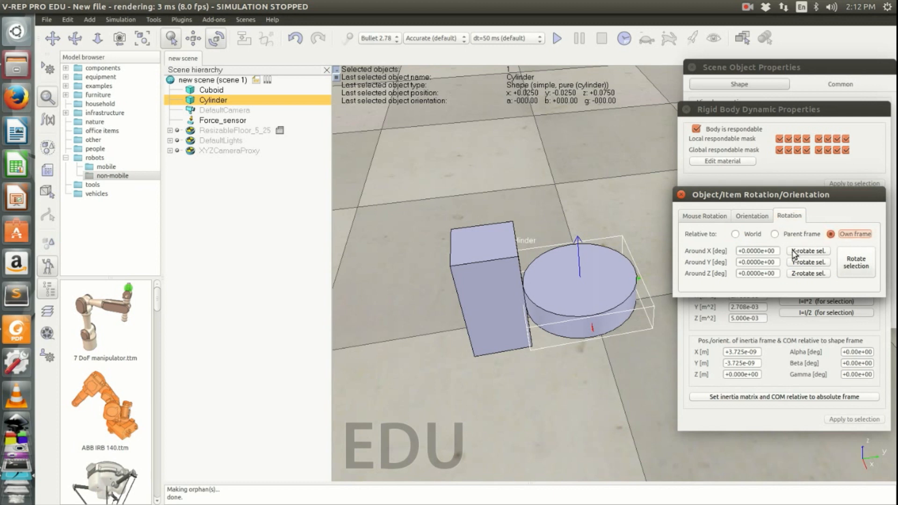
left_click_drag(776, 250, 706, 251)
type("90")
left_click(808, 250)
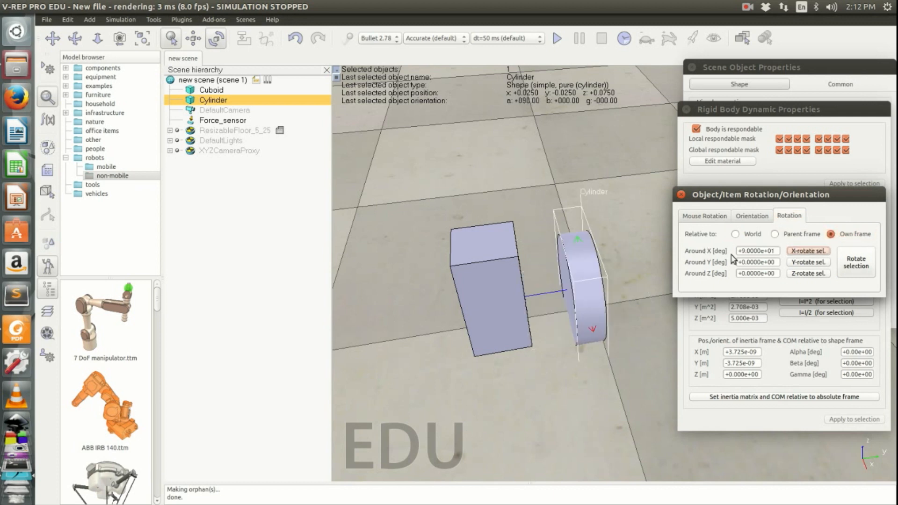
Raise the rotated cylinder to z 0.15 m and move it against the cuboid's side, to about x -0.016 m, y -0.094 m.
middle_click_drag(611, 278, 604, 252)
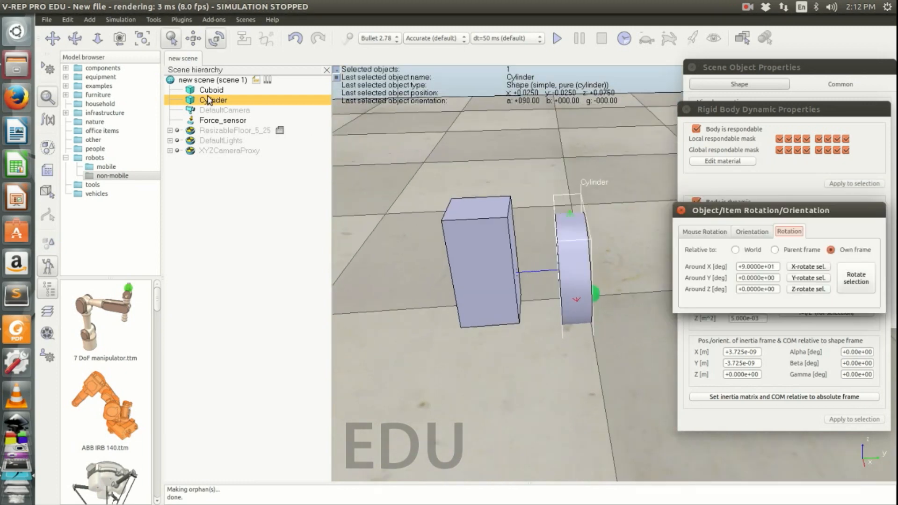
left_click(193, 39)
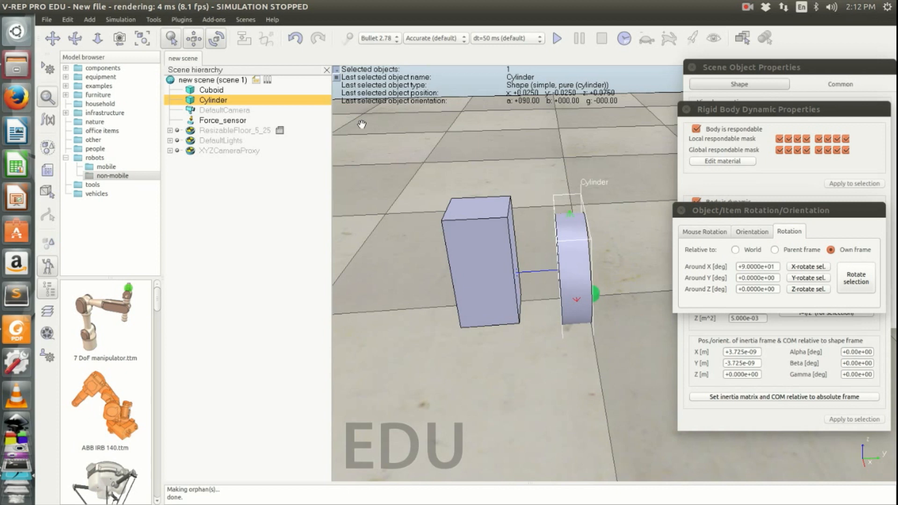
left_click_drag(561, 251, 520, 198)
Shift the cylinder along the cuboid's side to x 0.018 m, y -0.092 m, and check its placement from several angles.
middle_click_drag(606, 271, 724, 297)
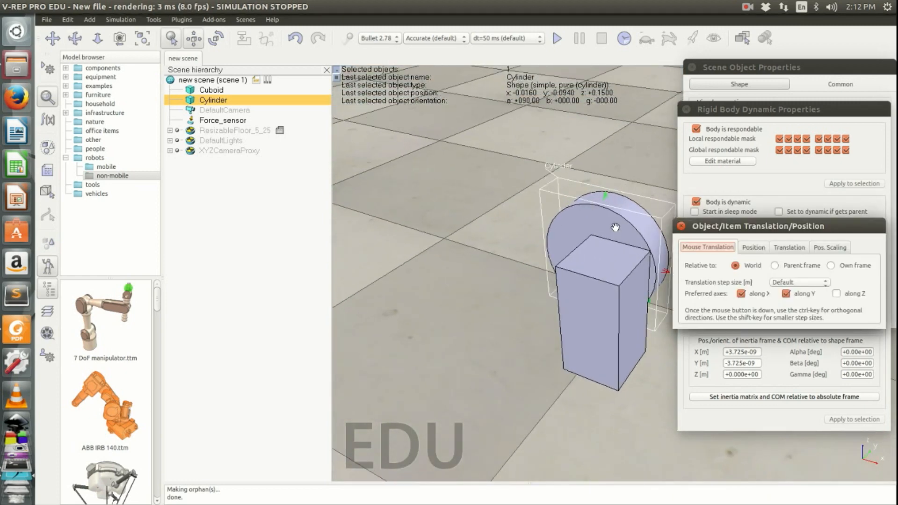
left_click(623, 228)
left_click(624, 227)
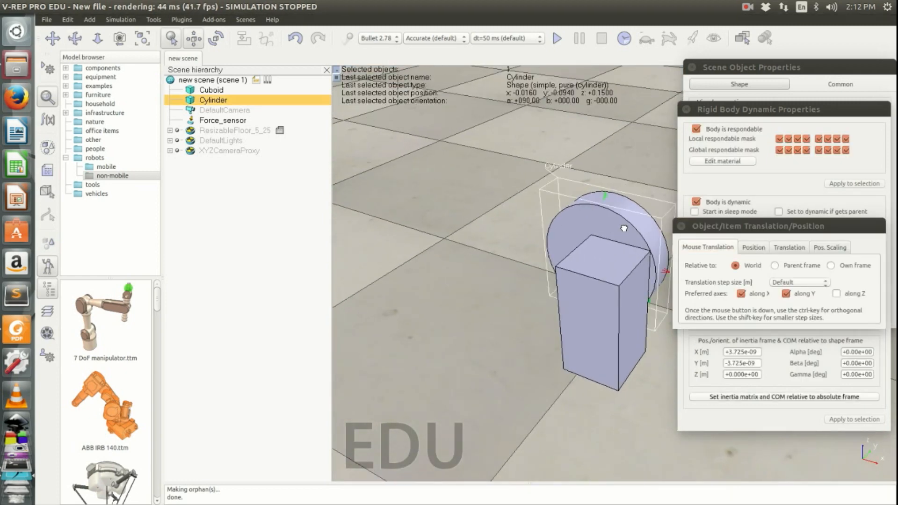
left_click_drag(624, 228, 648, 229)
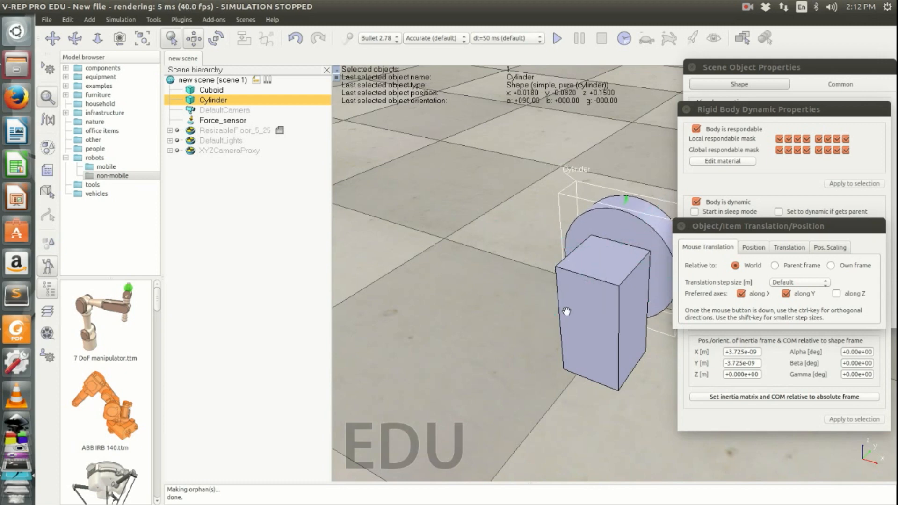
scroll(567, 312, "down", 2)
middle_click_drag(570, 367, 502, 345)
middle_click_drag(487, 260, 523, 382)
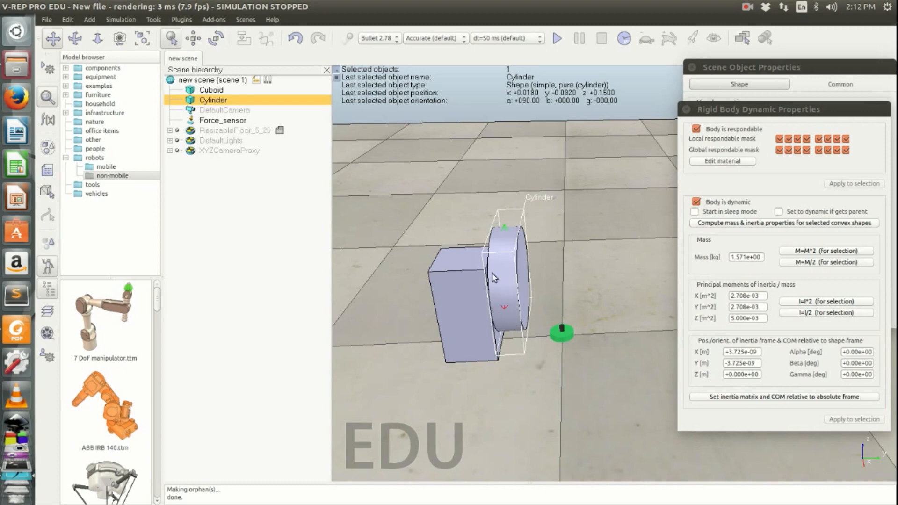
Move the force sensor to the cylinder's world position, x 0.018 m, y -0.092 m, z 0.15 m.
left_click(213, 121)
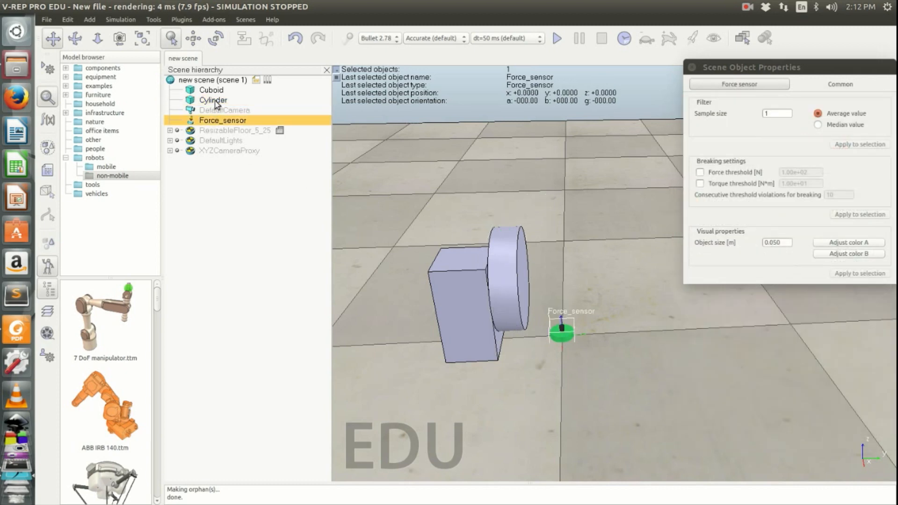
left_click(214, 101, "ctrl")
left_click(193, 38)
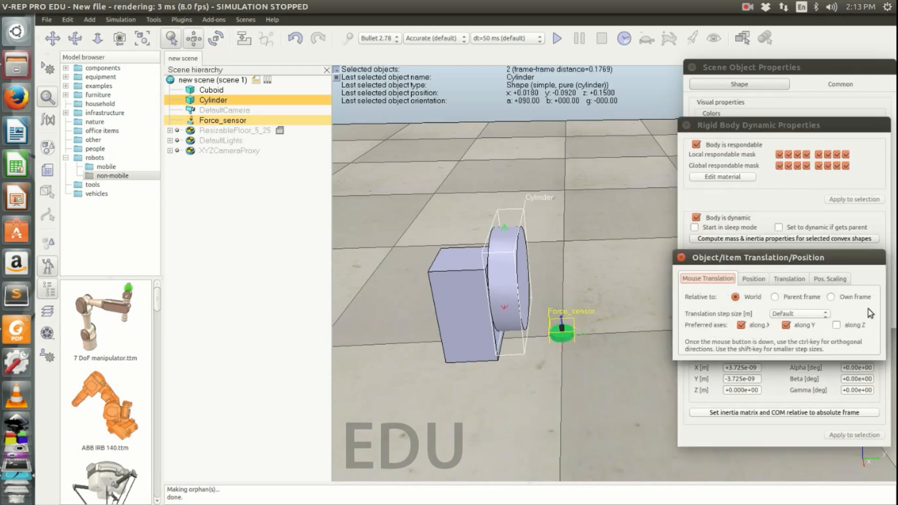
left_click(758, 281)
left_click(854, 329)
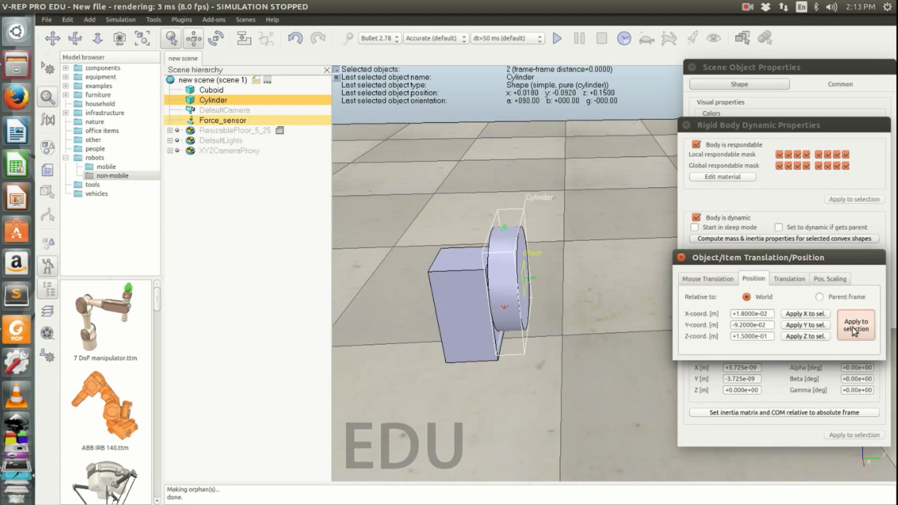
Apply the cylinder's world orientation to the force sensor and check the alignment of the two objects.
left_click(215, 42)
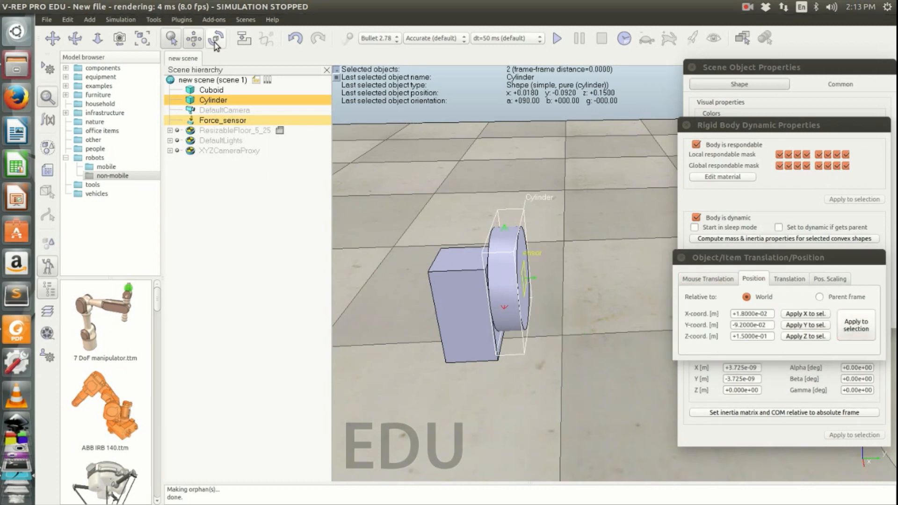
left_click(752, 278)
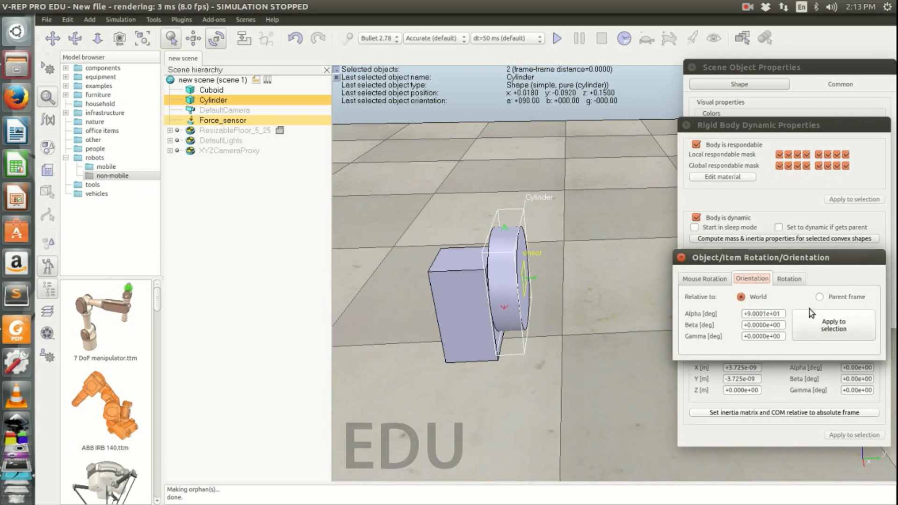
left_click(838, 328)
middle_click_drag(505, 342, 567, 325)
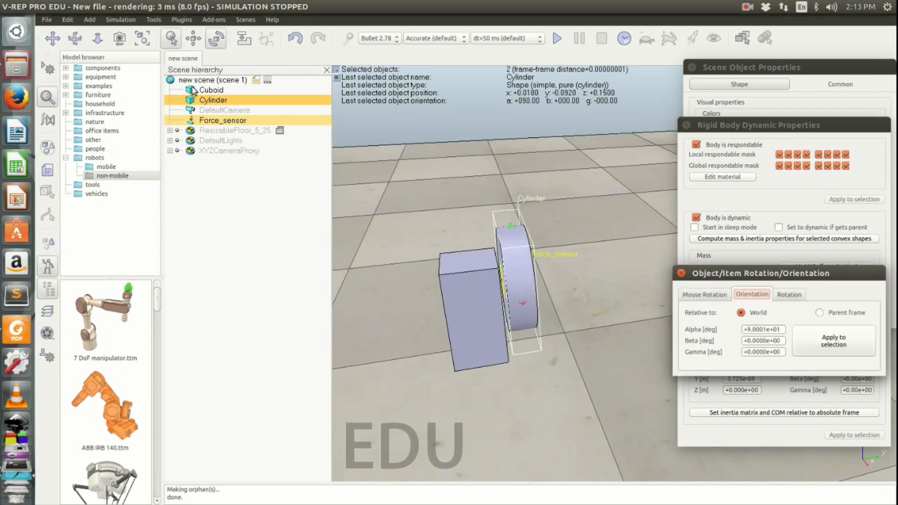
Raise the cylinder and force sensor together to z 0.192 m, and shift only the sensor along world Y to -0.119 m, between both shapes.
left_click(193, 39)
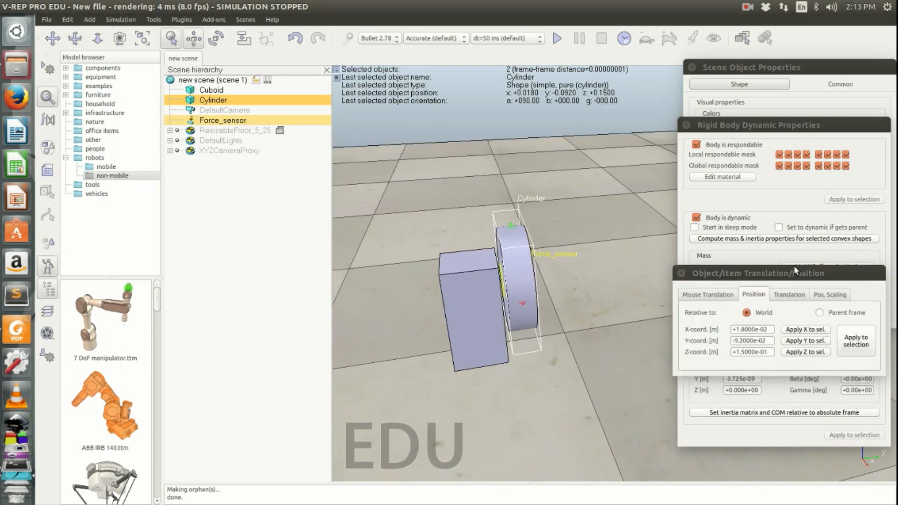
left_click_drag(519, 270, 522, 245)
left_click(221, 120)
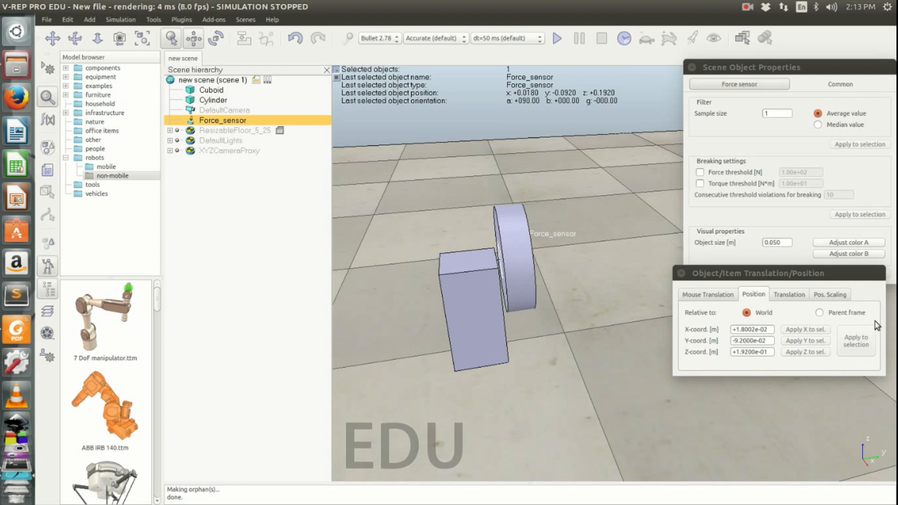
left_click(791, 294)
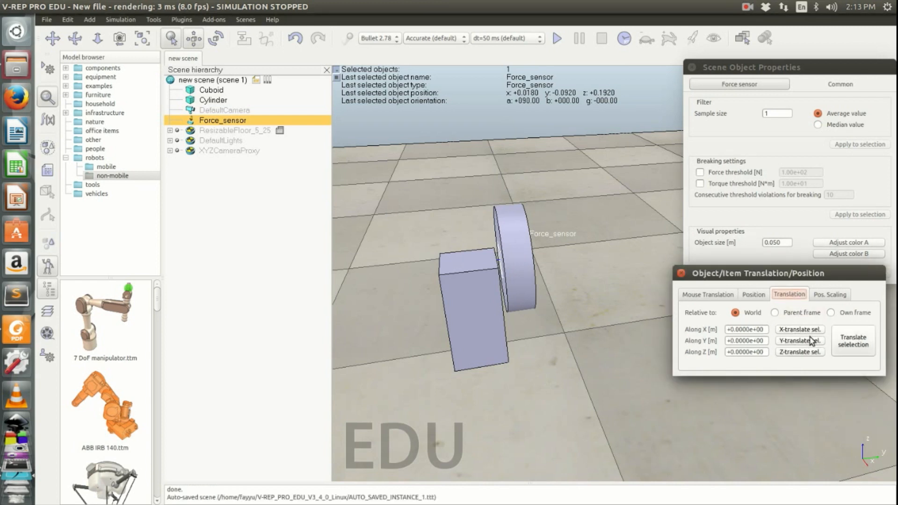
left_click(709, 294)
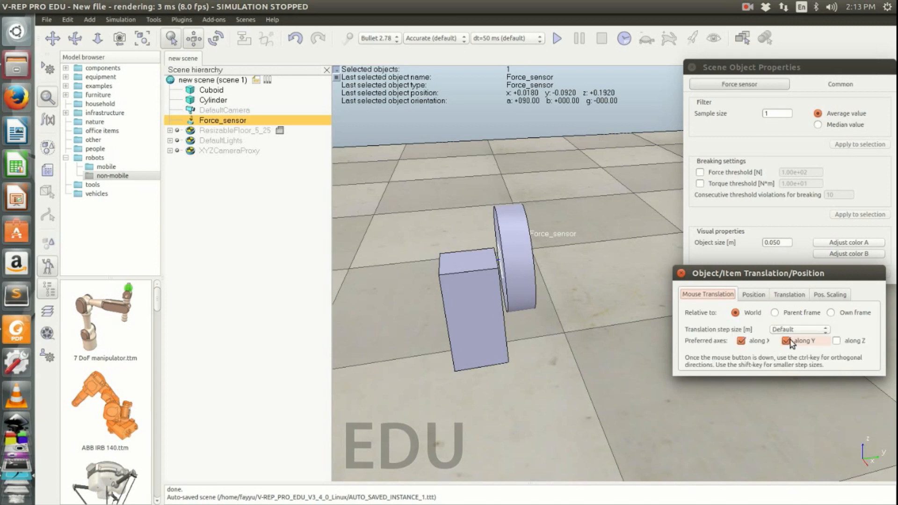
left_click(741, 341)
left_click(503, 265)
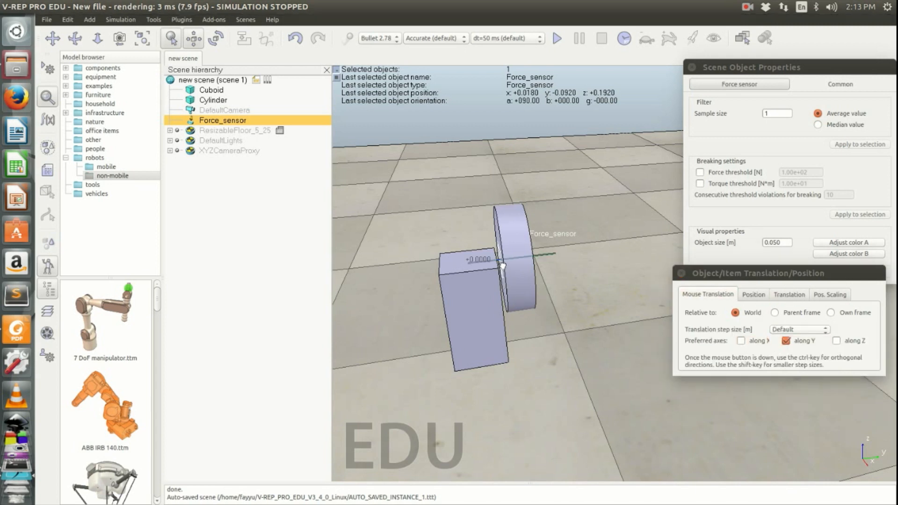
left_click_drag(496, 265, 488, 270)
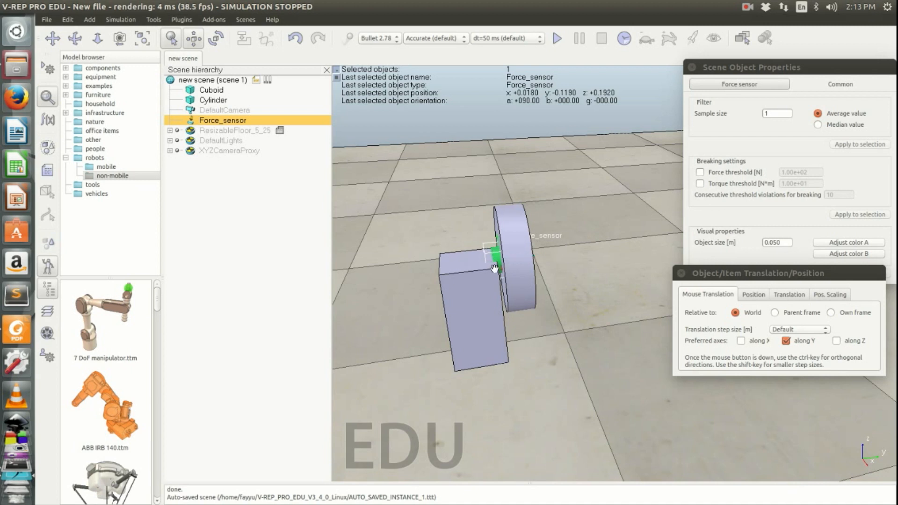
Run the simulation with the cuboid, force sensor and cylinder unlinked in the hierarchy, and stop it after observing the cylinder.
left_click(53, 38)
left_click_drag(356, 212, 602, 308)
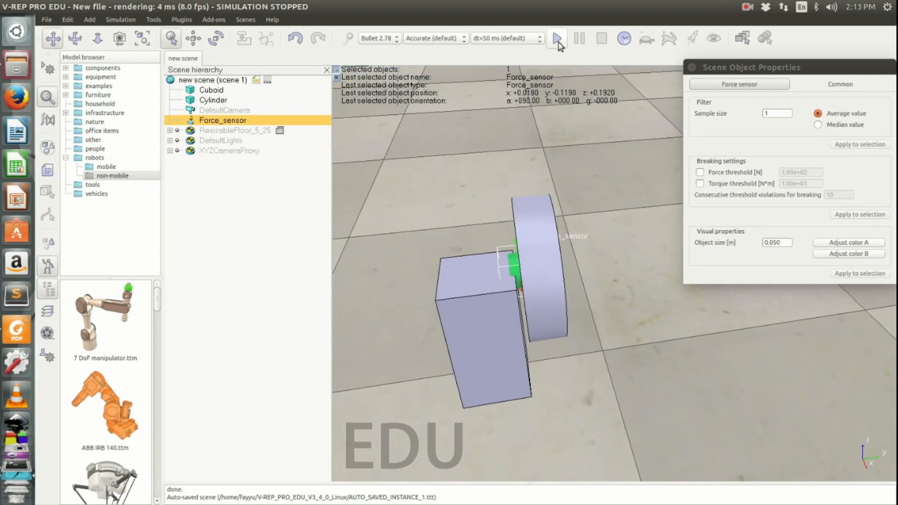
left_click(557, 40)
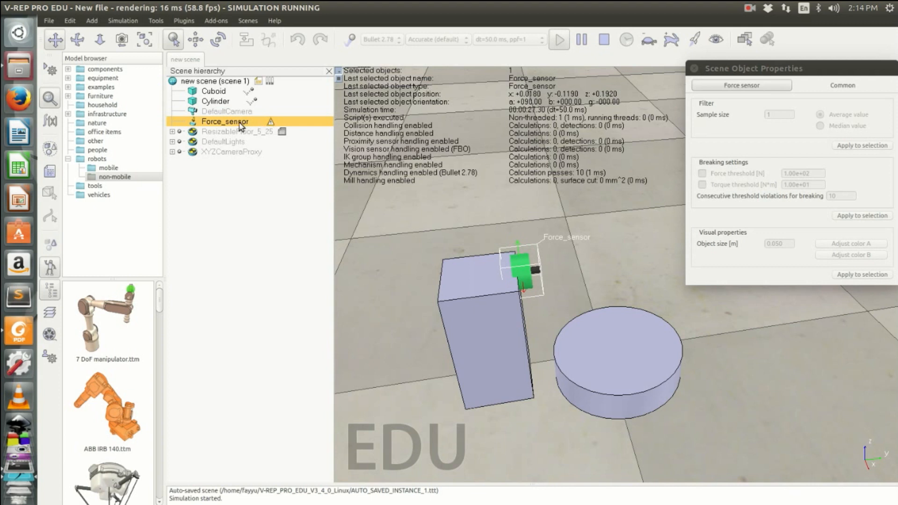
left_click(604, 40)
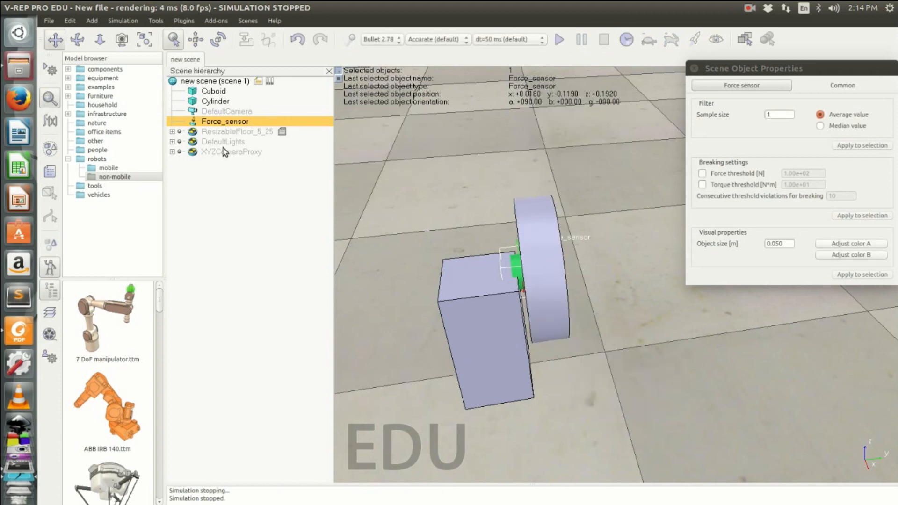
Make the force sensor a child of the cuboid and the cylinder a child of the force sensor in the scene hierarchy.
left_click(475, 324)
left_click(210, 123)
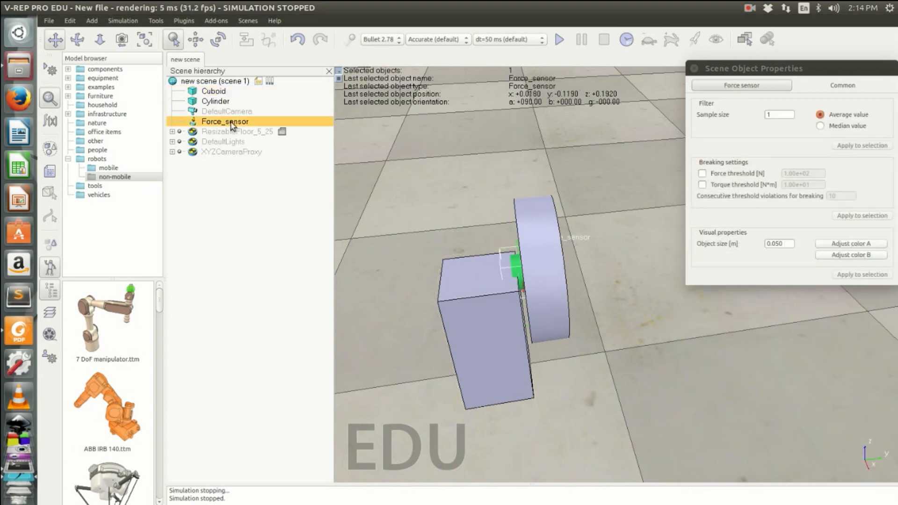
left_click_drag(235, 122, 218, 92)
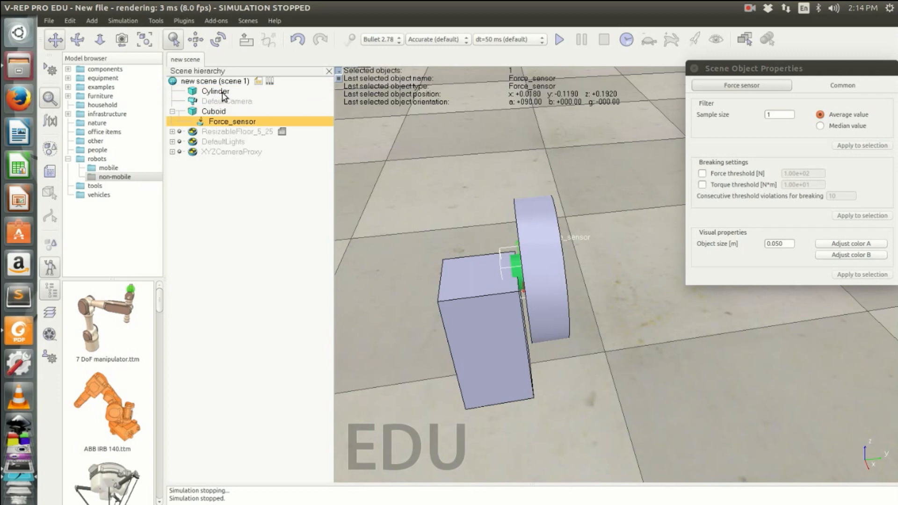
left_click_drag(223, 93, 275, 125)
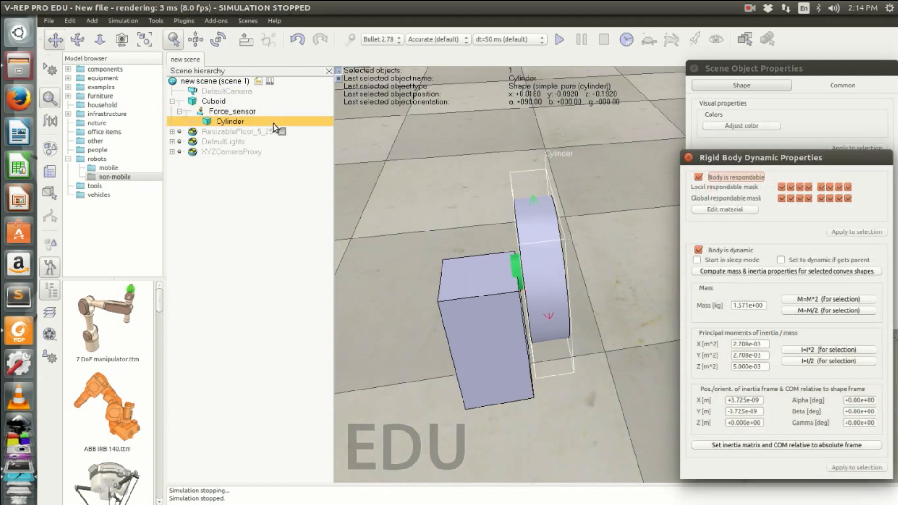
Simulate the linked cuboid, force sensor and cylinder, stop the run, and inspect the connection from several angles.
left_click(216, 102)
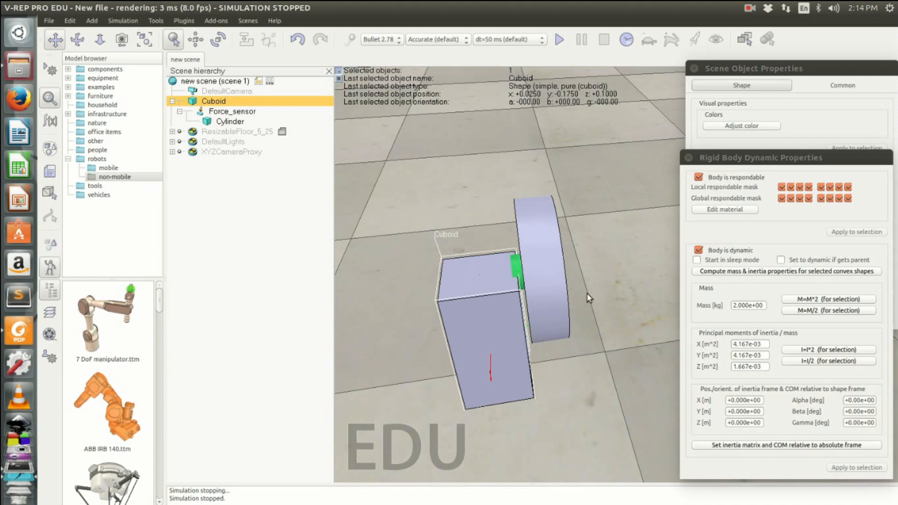
left_click(559, 39)
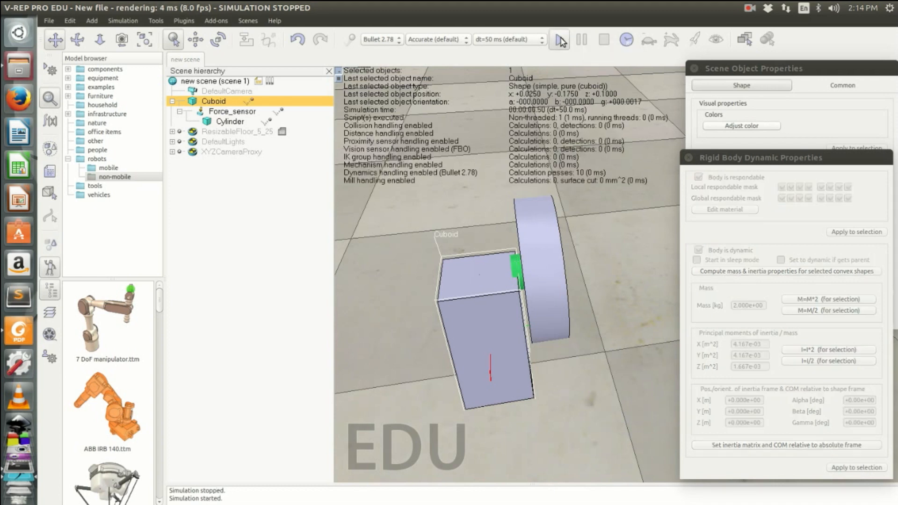
left_click(602, 324)
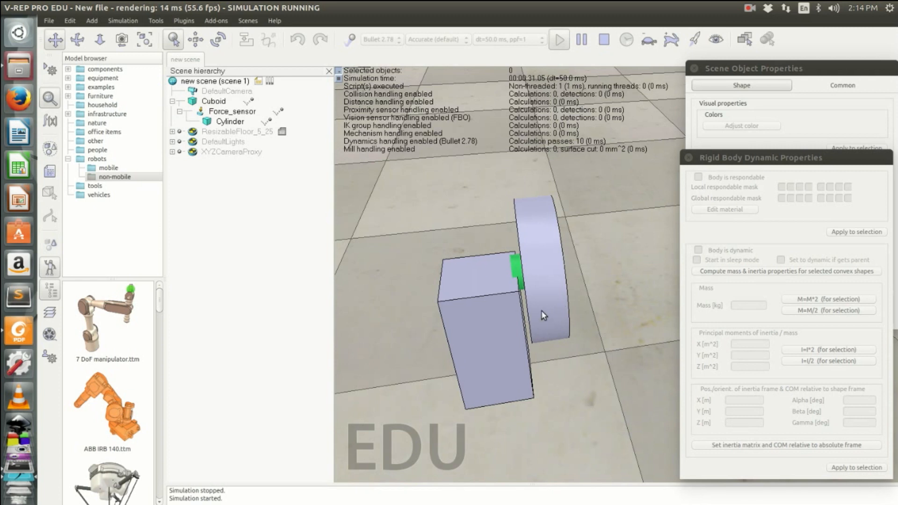
middle_click_drag(473, 245, 499, 238)
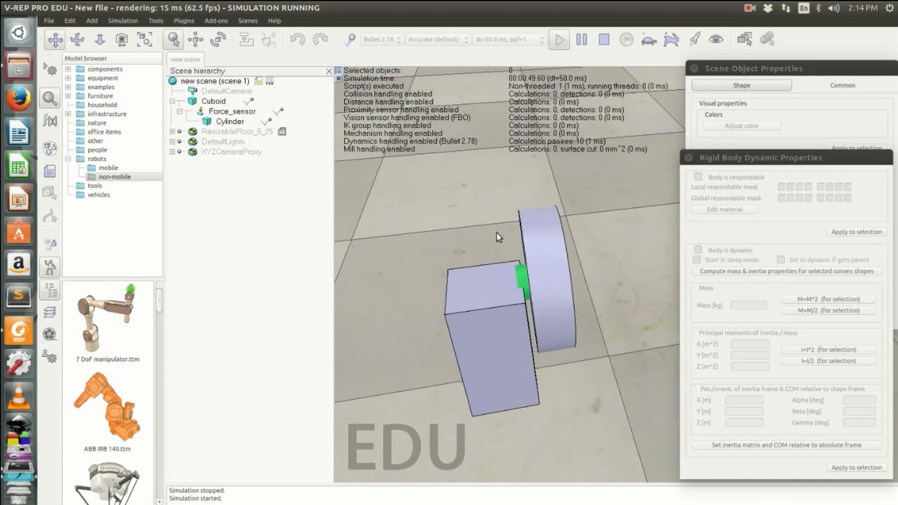
left_click(604, 40)
middle_click_drag(589, 326, 564, 347)
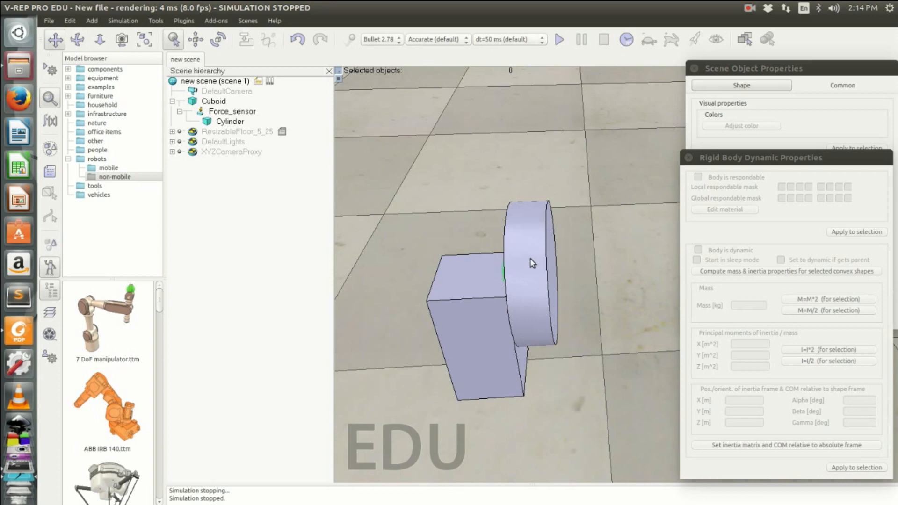
middle_click_drag(581, 361, 537, 331)
middle_click_drag(589, 345, 621, 344)
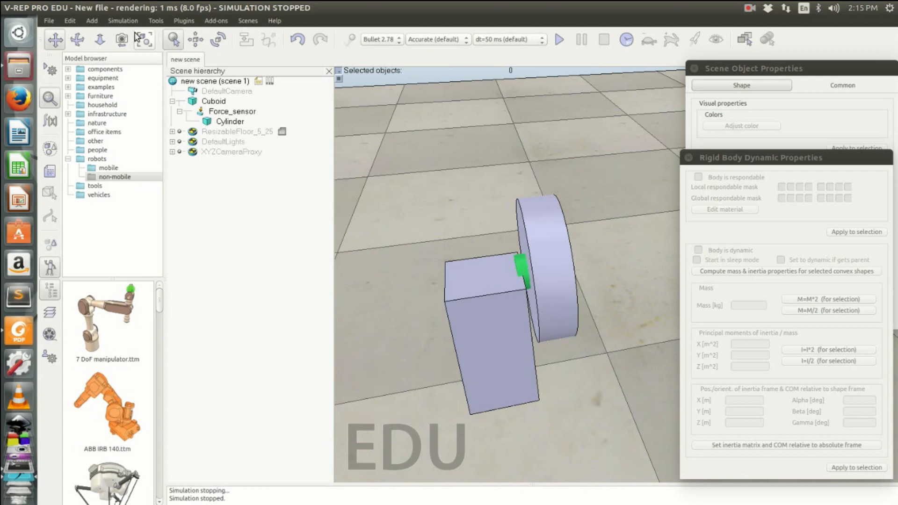
Add a revolute joint to the scene.
left_click(94, 21)
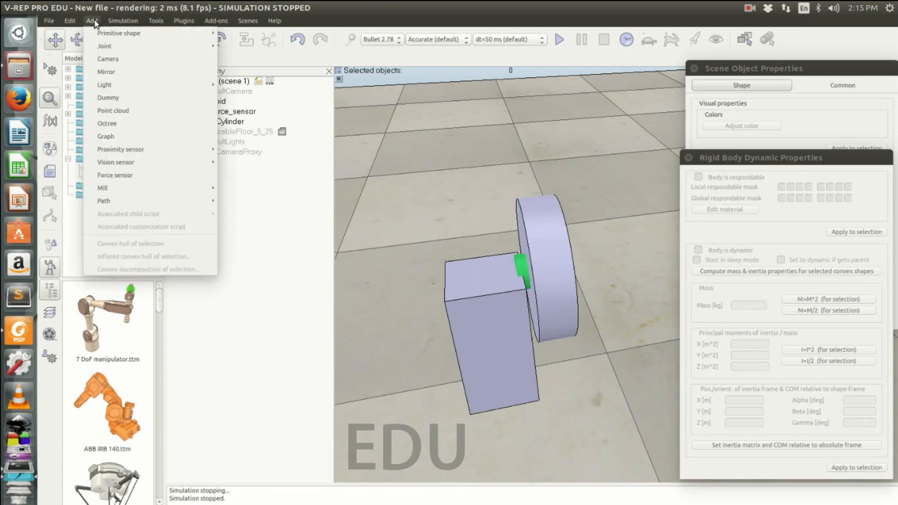
mouse_move(118, 47)
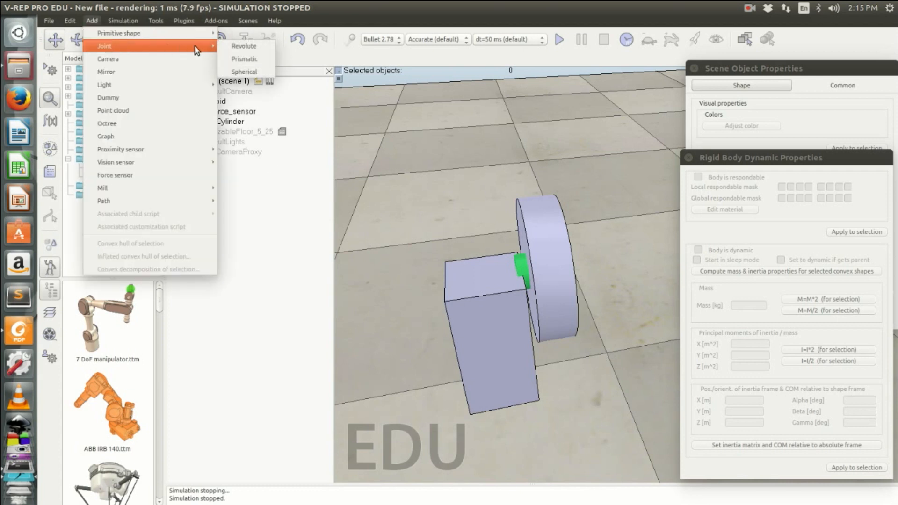
left_click(238, 46)
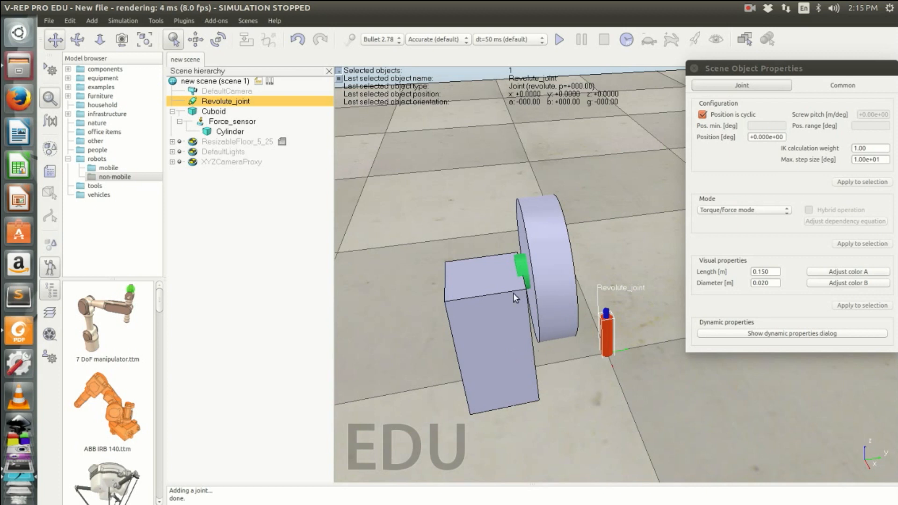
Detach the force sensor and the cylinder from their parents by making both objects orphans.
left_click(221, 122)
left_click(229, 132, "ctrl")
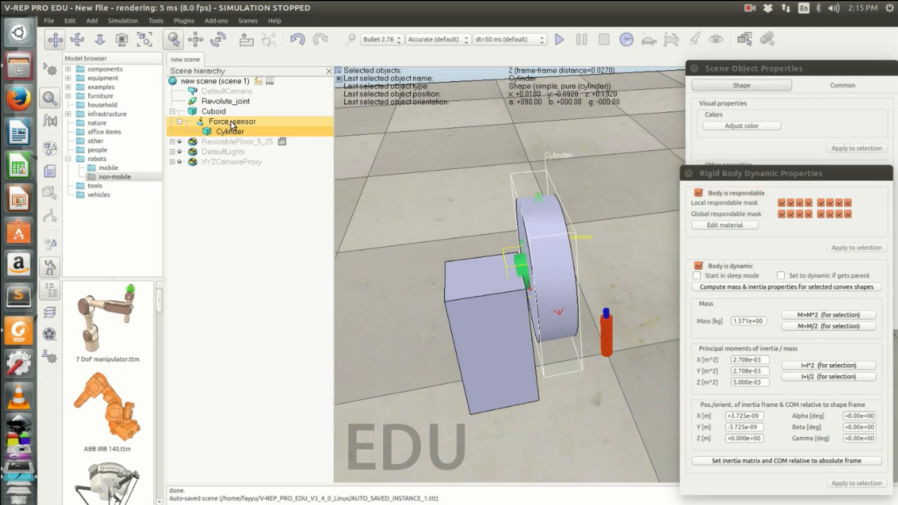
right_click(231, 124)
mouse_move(285, 186)
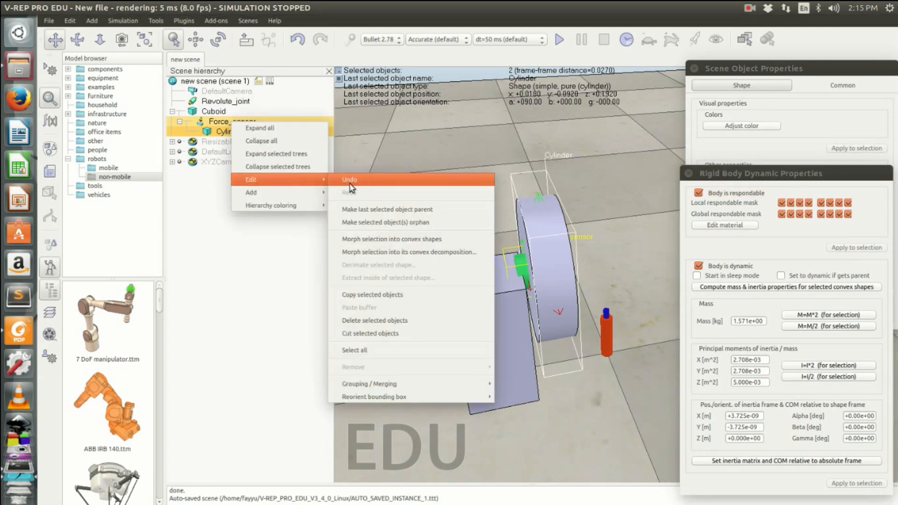
left_click(415, 222)
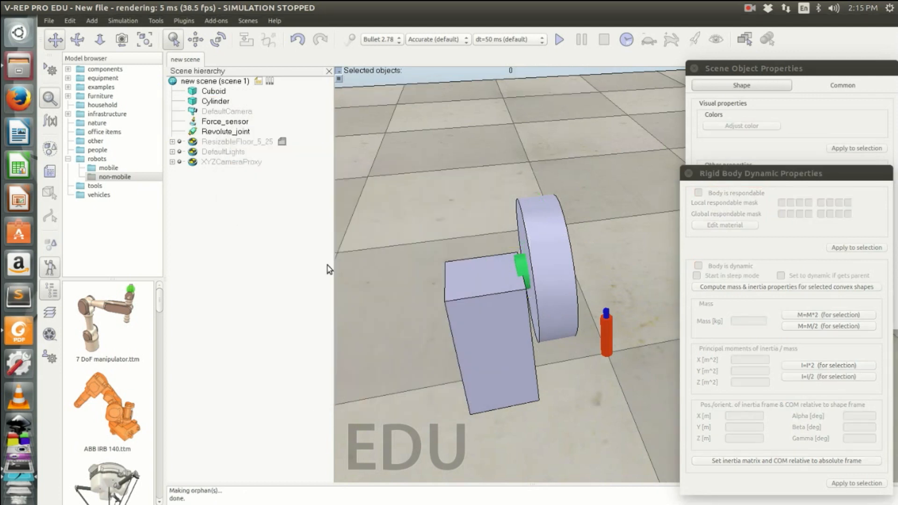
Move the revolute joint to the force sensor's world position, x 0.018 m, y -0.119 m, z 0.192 m.
left_click(232, 133)
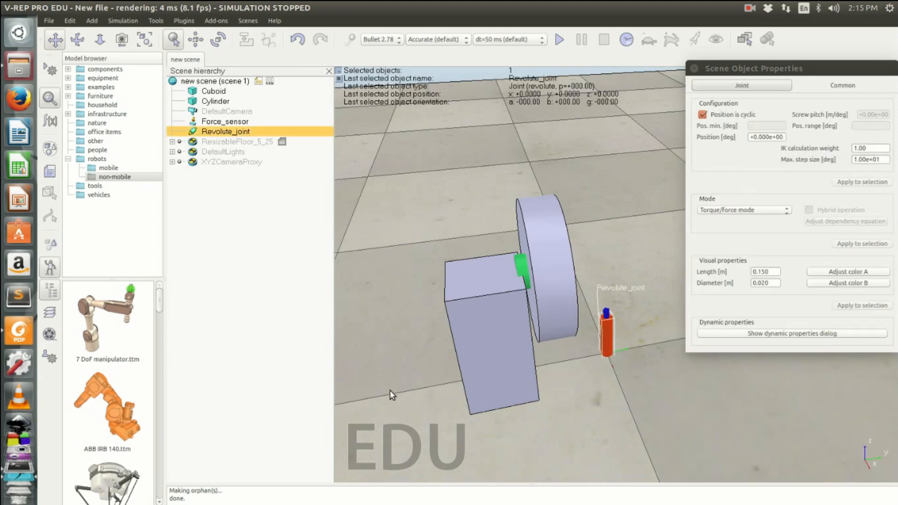
left_click(225, 121, "ctrl")
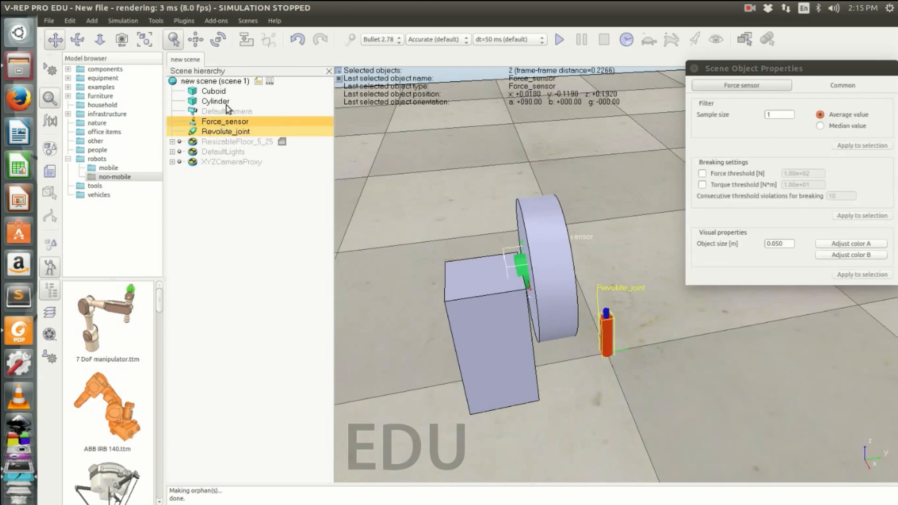
left_click(196, 40)
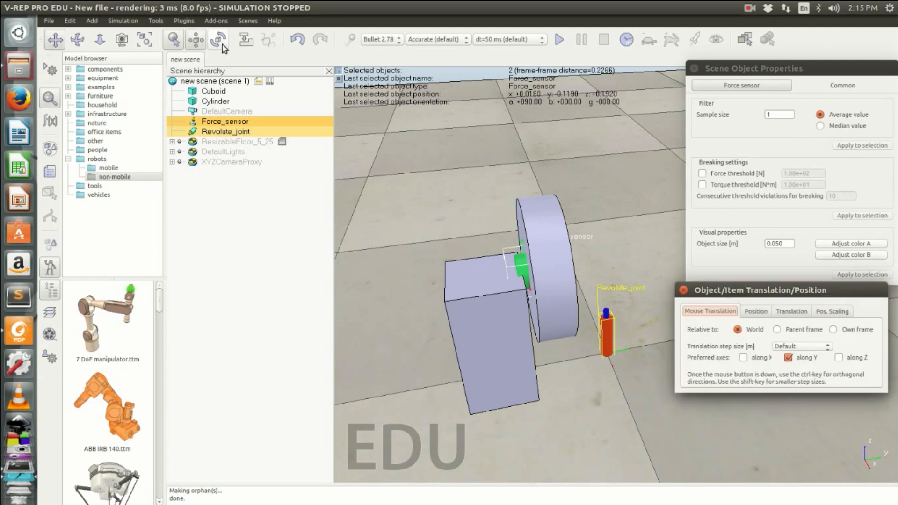
left_click(755, 312)
left_click(865, 358)
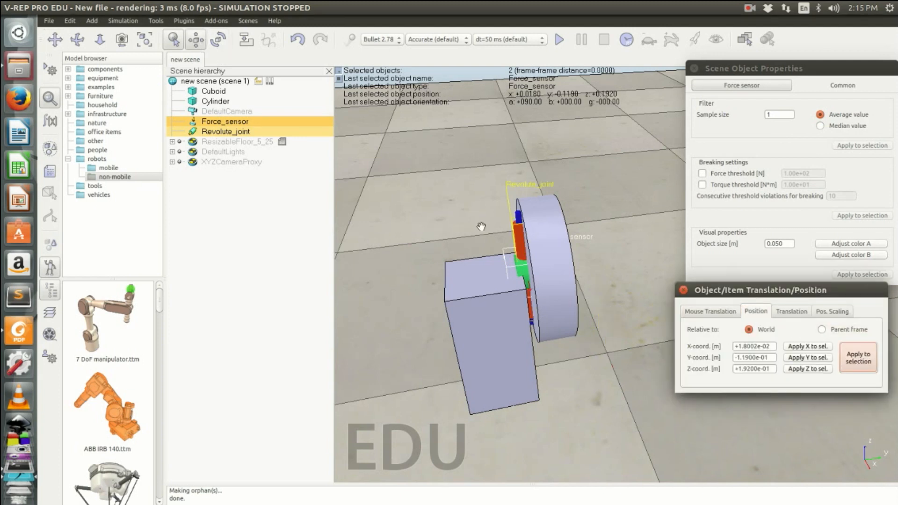
Align the revolute joint with the force sensor's world orientation, alpha 90°, beta 0°, gamma 0°.
left_click(218, 40)
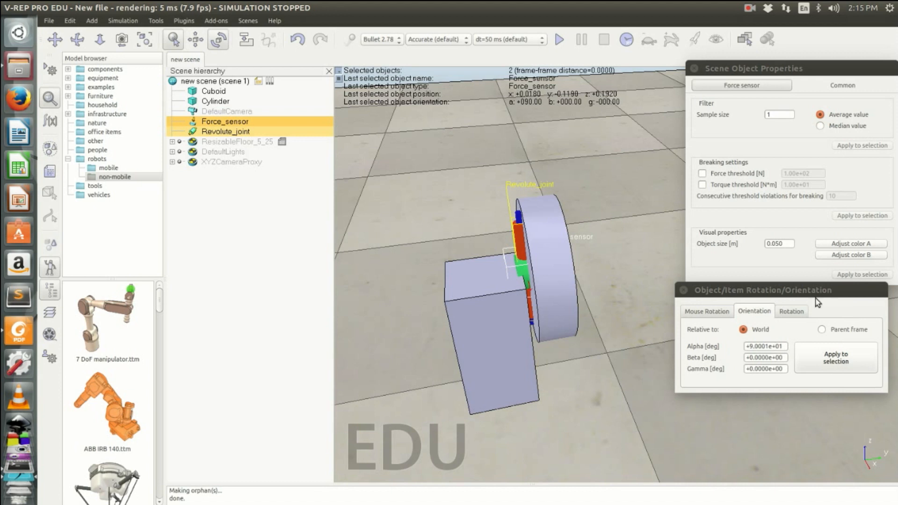
left_click(841, 362)
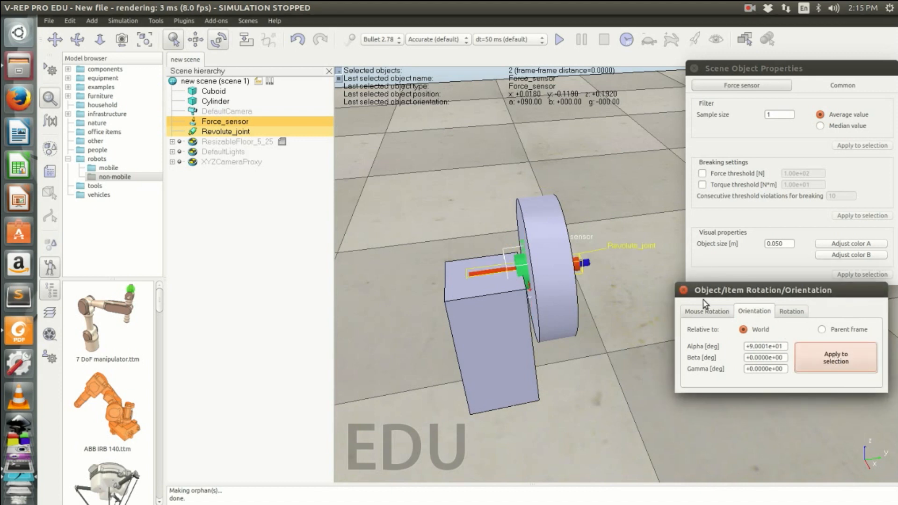
left_click(684, 290)
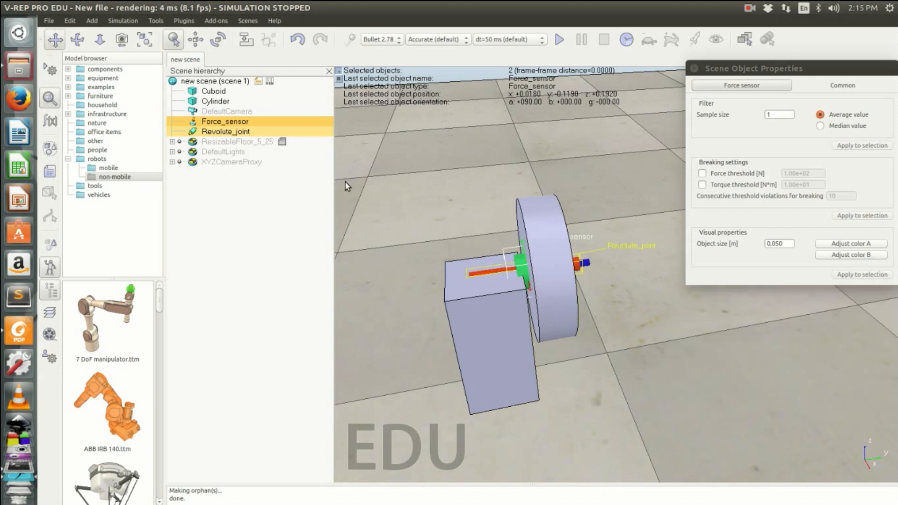
Delete the force sensor from the scene.
left_click(238, 122)
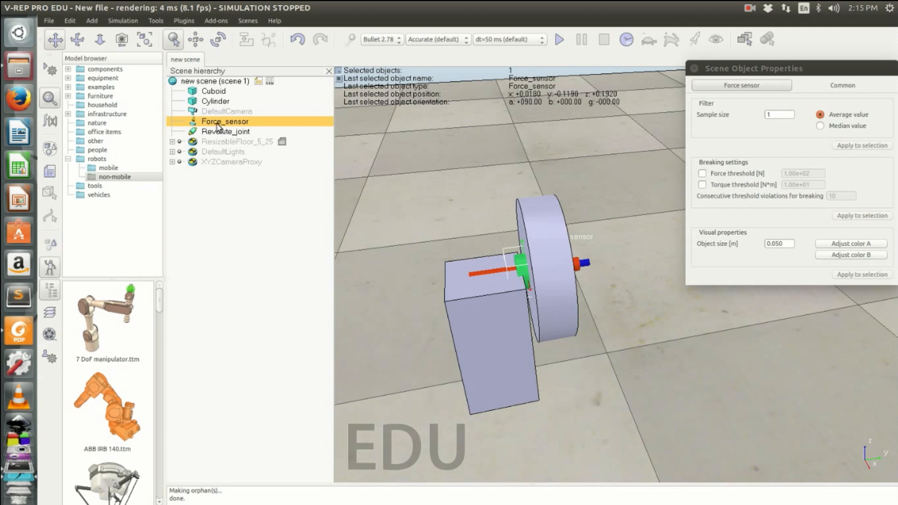
key("Delete")
scroll(431, 194, "up", 2)
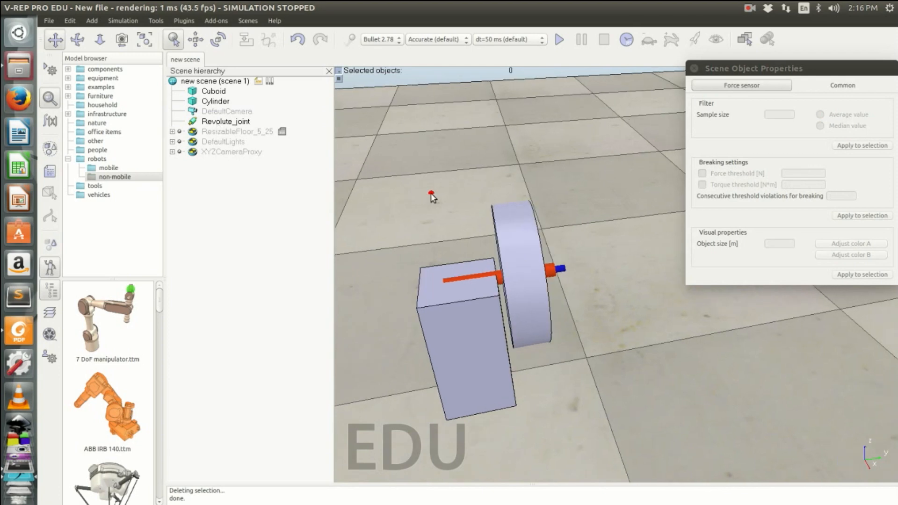
scroll(417, 195, "up", 3)
scroll(472, 176, "down", 3)
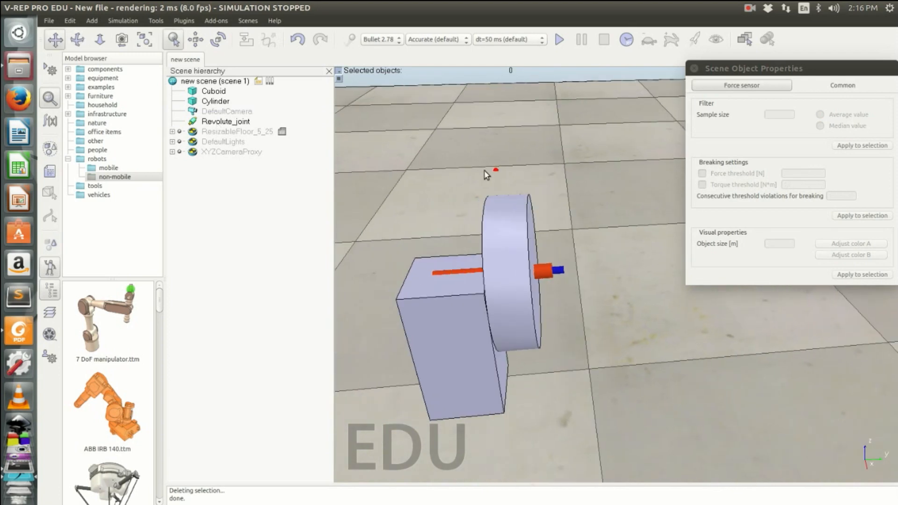
middle_click_drag(408, 177, 418, 200)
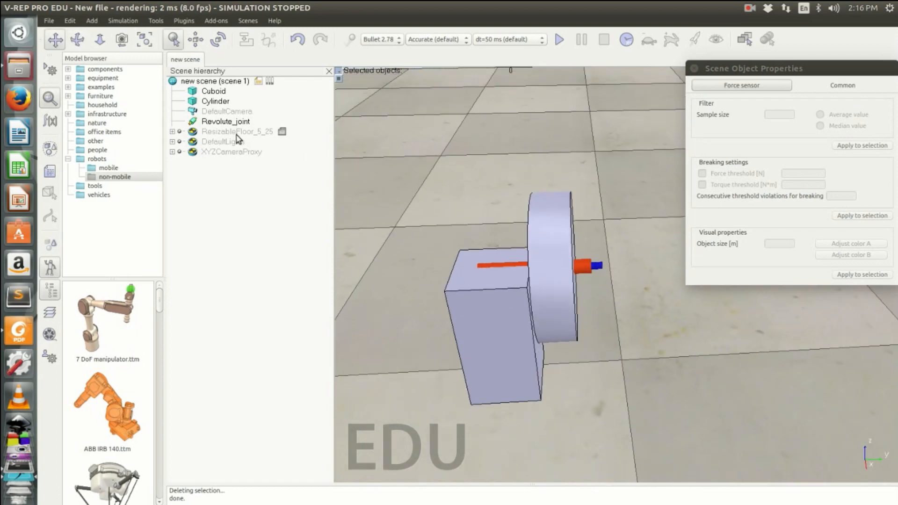
Make the revolute joint a child of the cuboid and the cylinder a child of the revolute joint.
left_click(229, 121)
left_click(222, 93)
left_click_drag(229, 121, 268, 122)
left_click(224, 91)
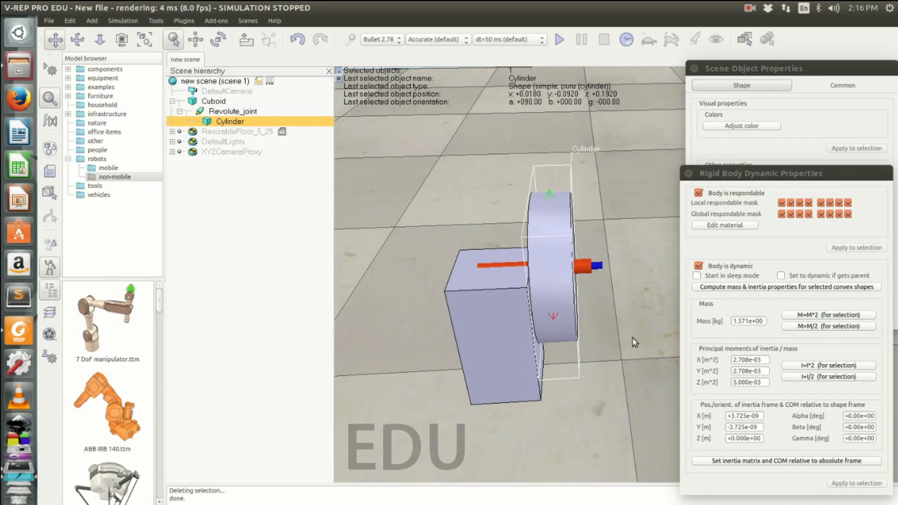
Simulate the cuboid, revolute joint and cylinder chain, inspect the joint connection up close, and stop the run.
left_click_drag(632, 339, 595, 320)
middle_click_drag(599, 328, 613, 333)
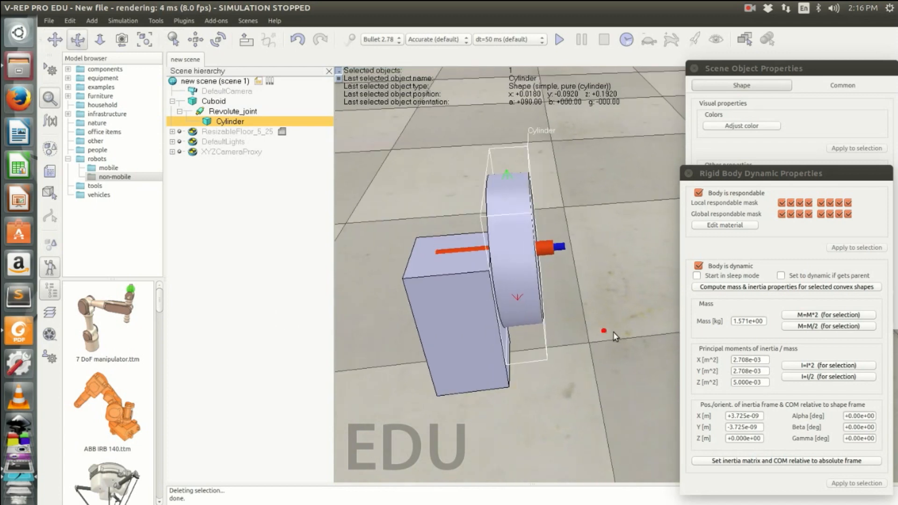
left_click(559, 39)
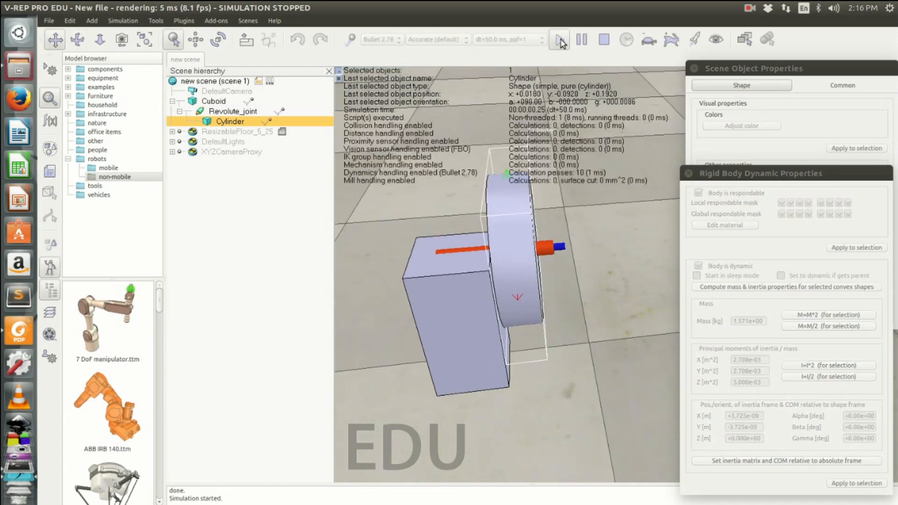
left_click(600, 313)
middle_click_drag(600, 313, 565, 315)
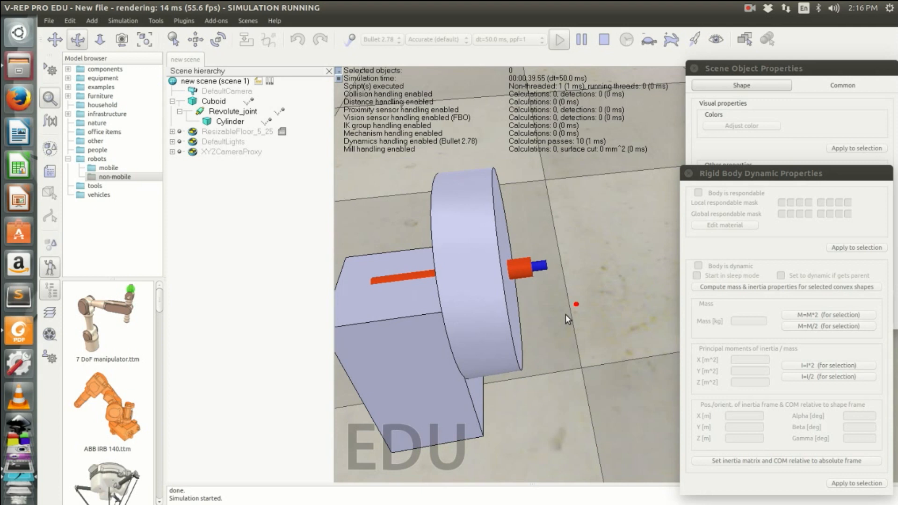
middle_click_drag(565, 314, 565, 315)
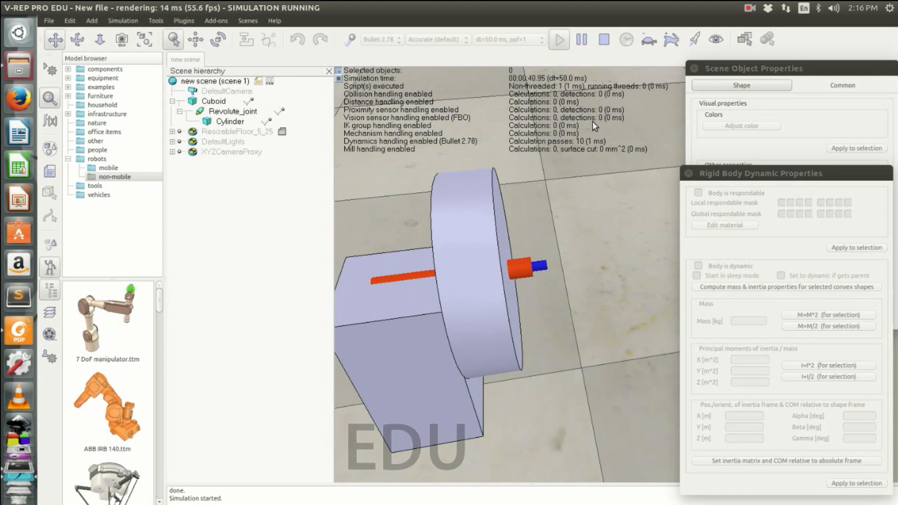
left_click(608, 41)
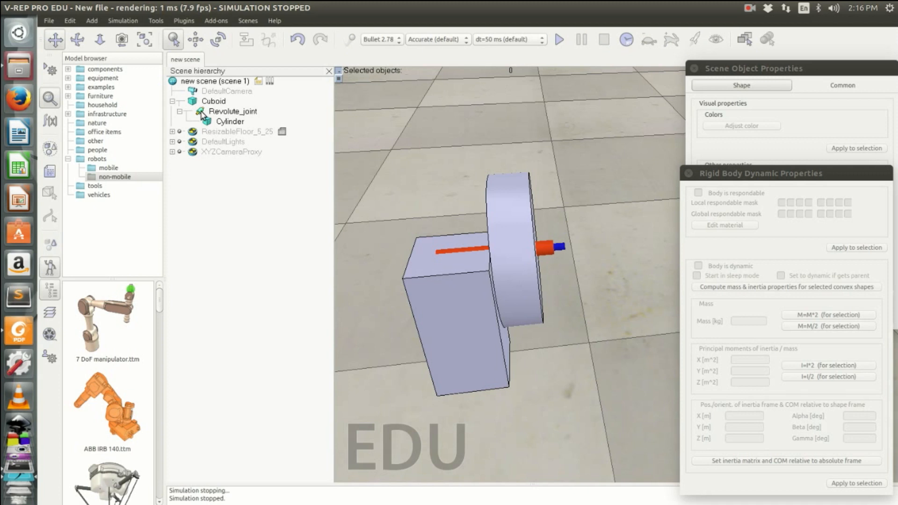
Enable the motor in the revolute joint's dynamic properties.
left_click(225, 112)
left_click_drag(828, 70, 790, 71)
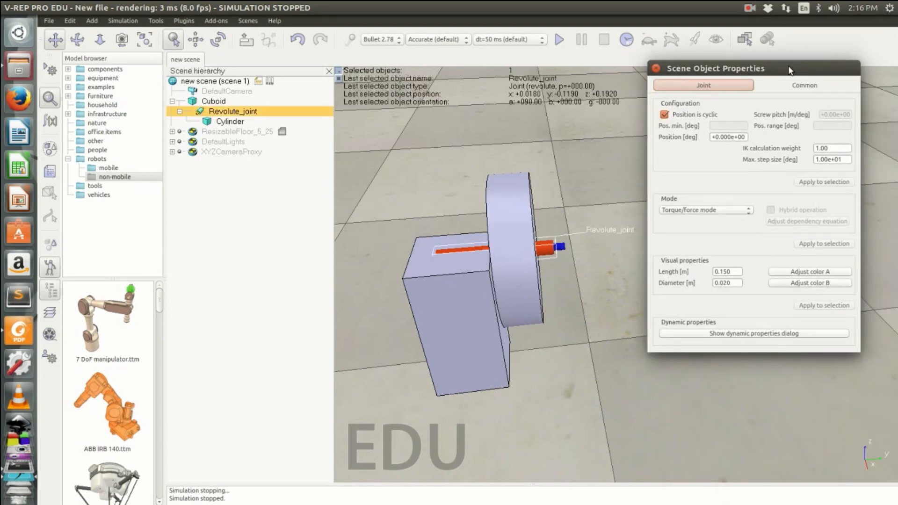
left_click(755, 334)
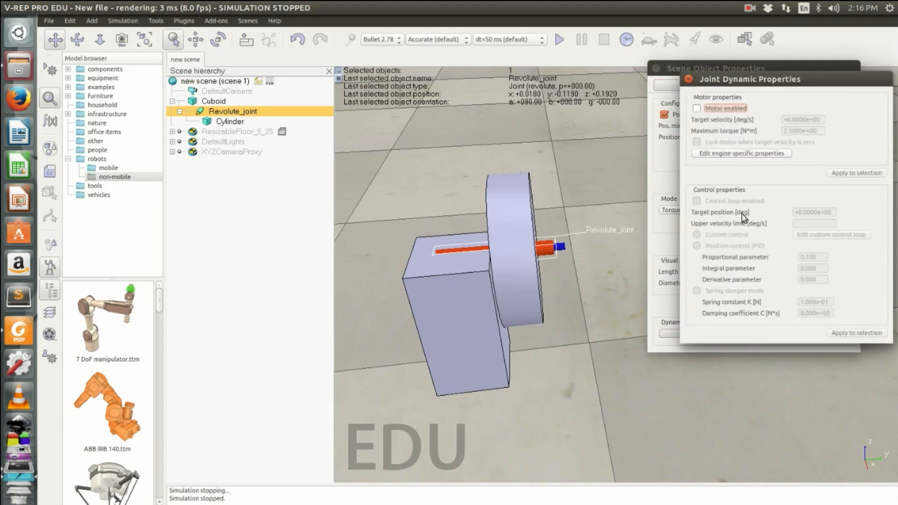
left_click(698, 109)
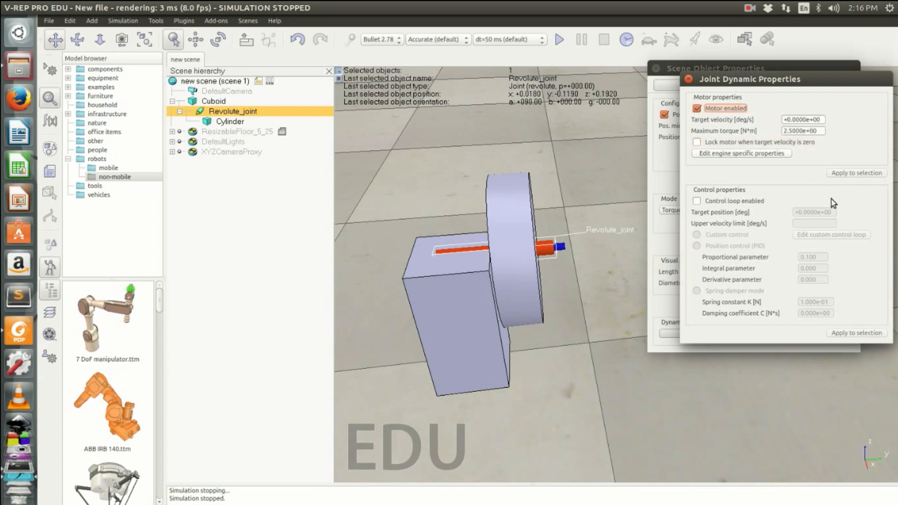
Start the simulation and set the revolute joint motor's target velocity to 30 deg/s while it runs.
left_click(561, 38)
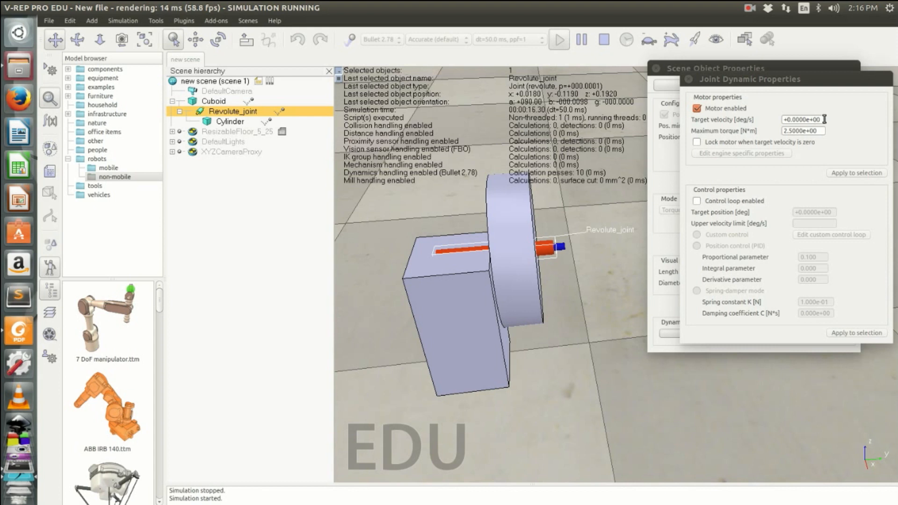
left_click_drag(825, 120, 745, 118)
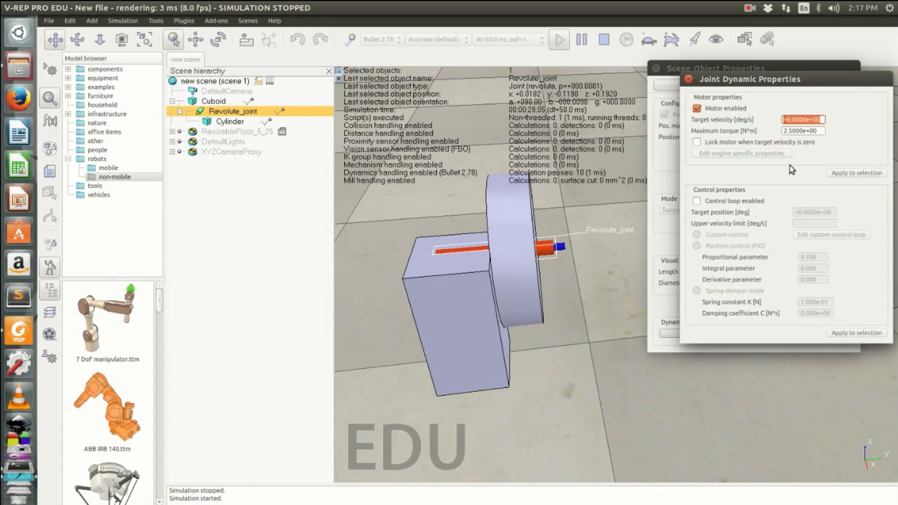
type("3.")
type("0")
key("Return")
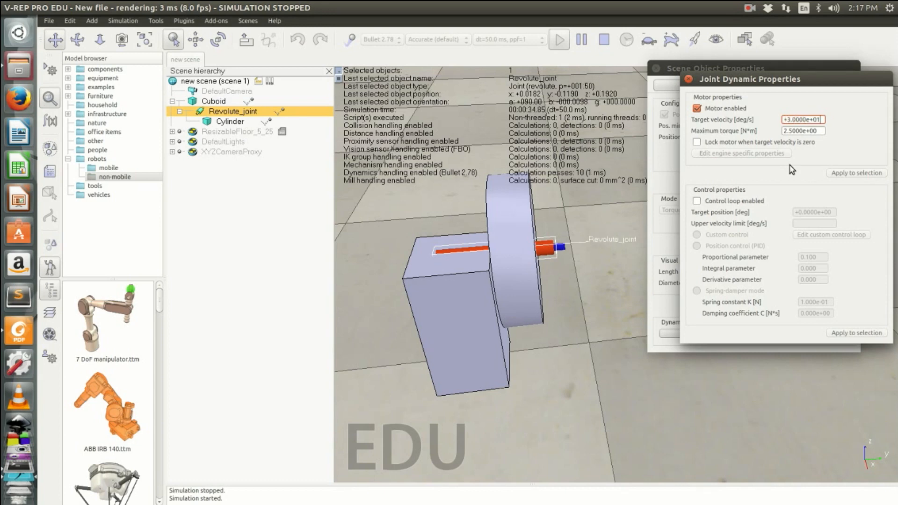
Inspect the motor-driven cylinder's motion about the revolute joint up close from several angles, and stop the simulation.
left_click_drag(599, 280, 531, 266)
scroll(534, 270, "up", 3)
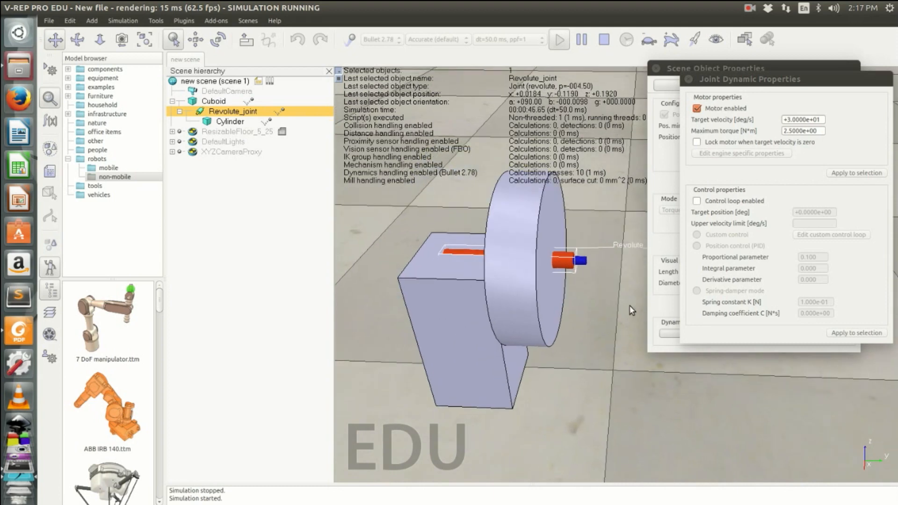
scroll(539, 281, "up", 2)
middle_click_drag(572, 303, 642, 345)
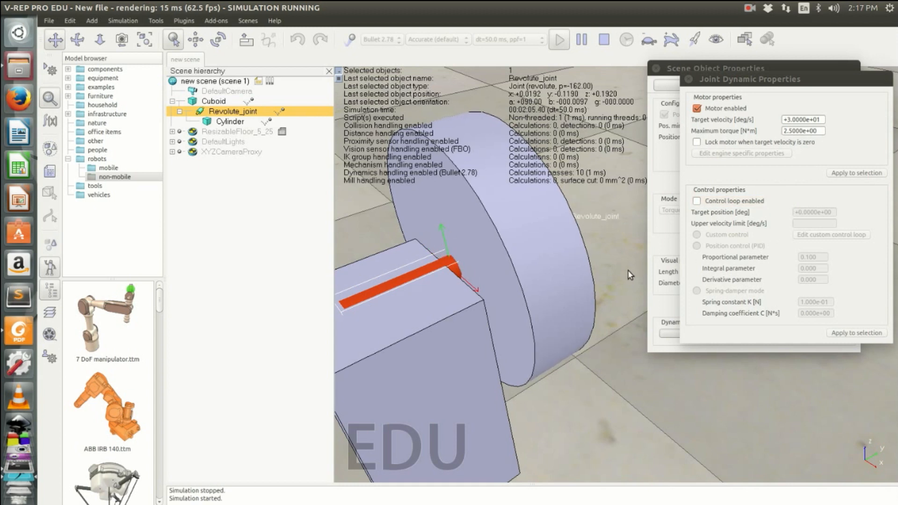
mouse_move(625, 271)
middle_mouse_down()
mouse_move(618, 275)
mouse_move(628, 260)
mouse_move(614, 276)
middle_mouse_up()
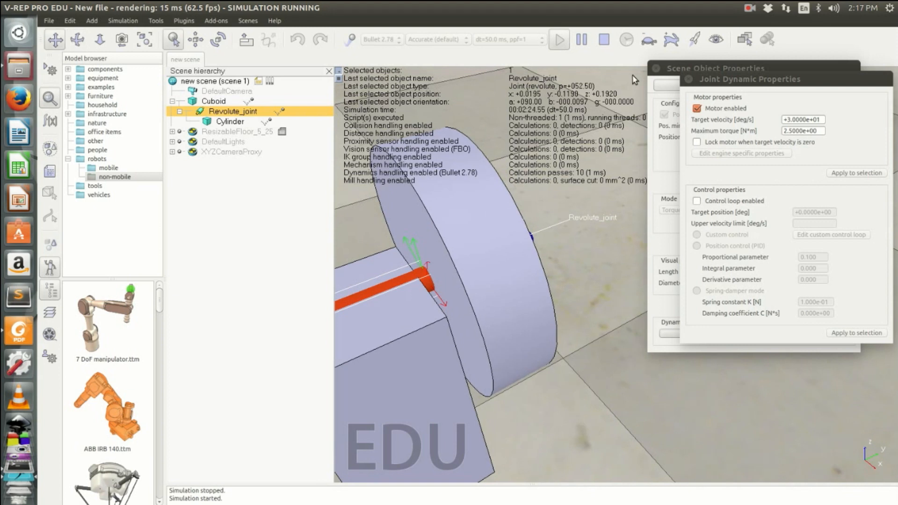
left_click(605, 41)
Clear the selection and examine the stopped cuboid, revolute joint and cylinder assembly from several angles.
left_click(570, 188)
mouse_move(567, 188)
middle_mouse_down()
mouse_move(562, 196)
mouse_move(574, 193)
middle_mouse_up()
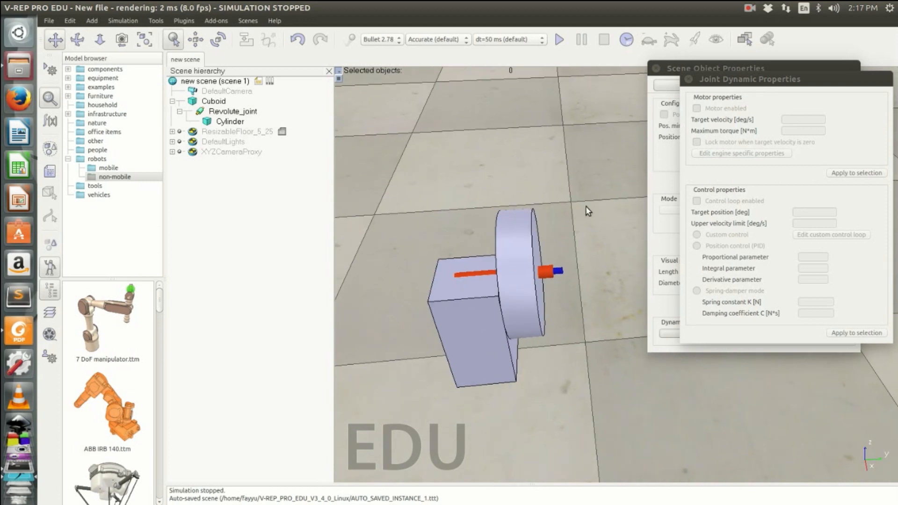
middle_click_drag(577, 231, 574, 388)
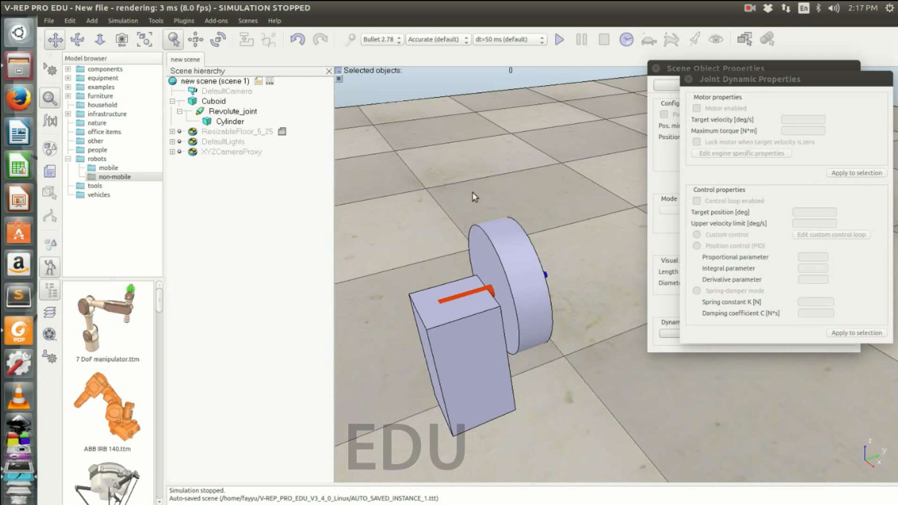
middle_click_drag(571, 356, 479, 371)
left_click_drag(479, 371, 543, 352)
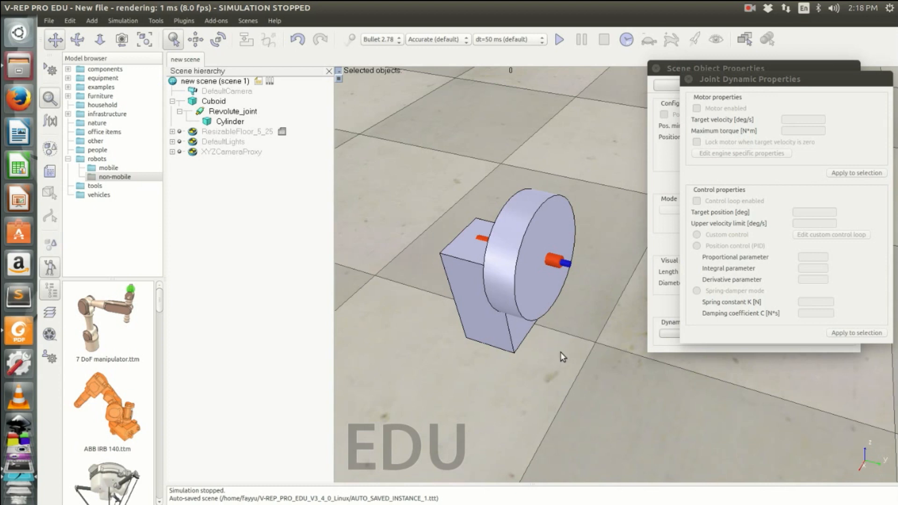
middle_click_drag(567, 358, 600, 350)
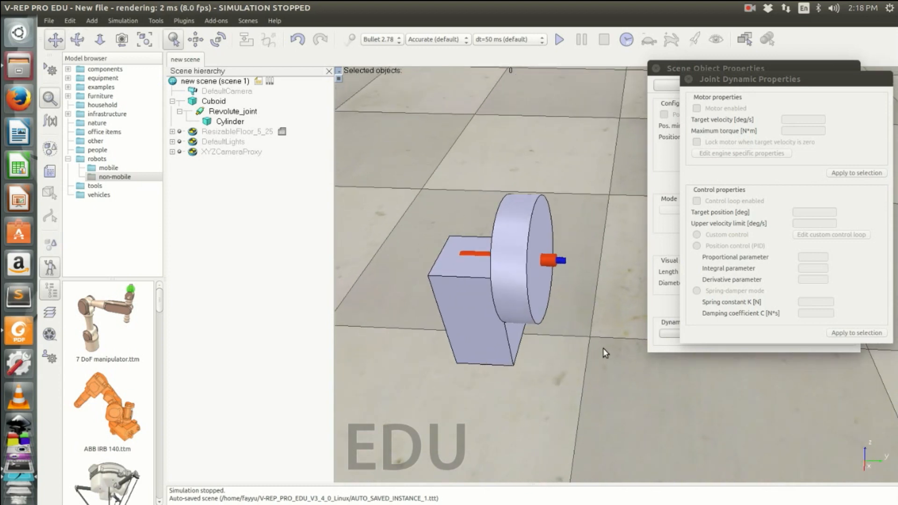
middle_click_drag(583, 343, 553, 360)
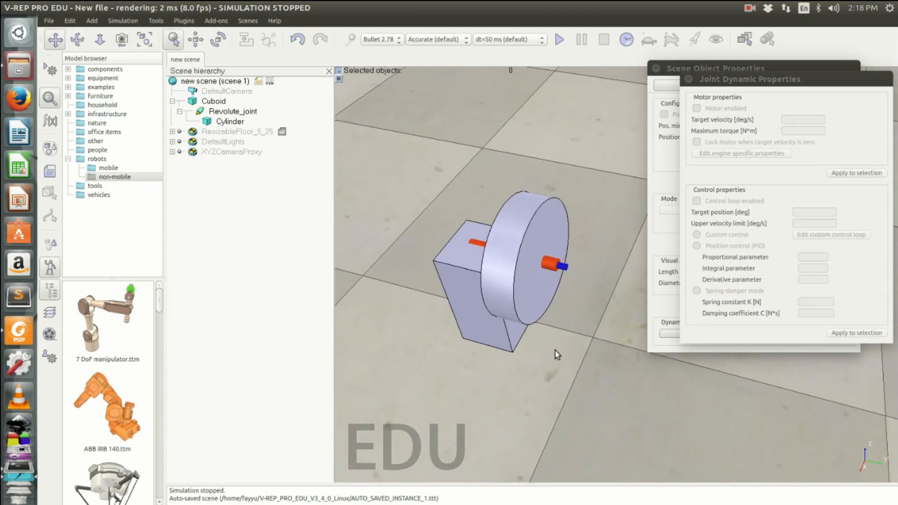
middle_click_drag(555, 349, 600, 326)
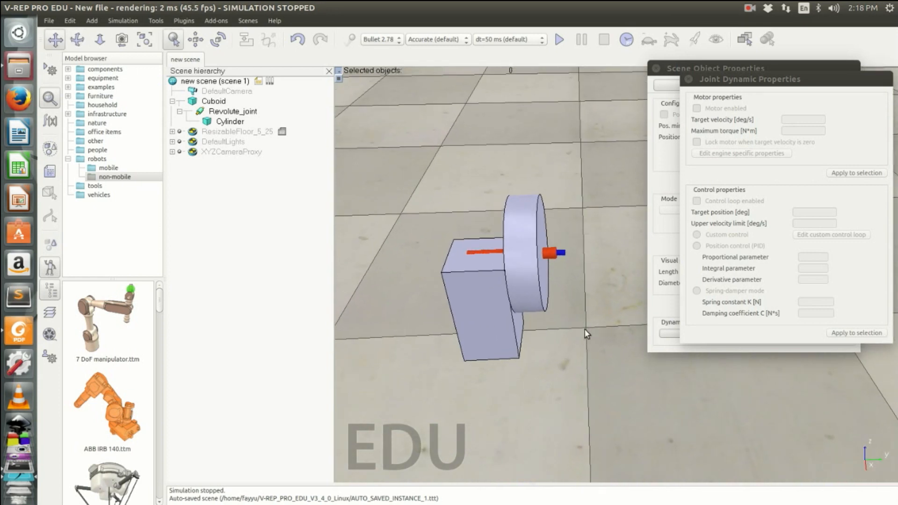
left_click_drag(579, 332, 588, 352)
mouse_move(597, 350)
middle_mouse_down()
mouse_move(513, 355)
mouse_move(507, 364)
mouse_move(588, 349)
middle_mouse_up()
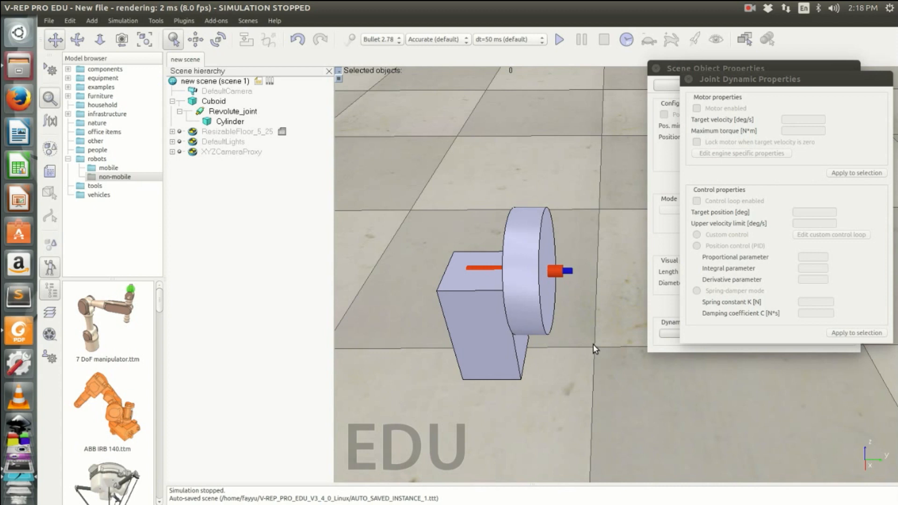
Import the mesh outer_wheel.stl from the cadFiles folder, scaled at 1 unit per meter with the Z vector up.
left_click(48, 21)
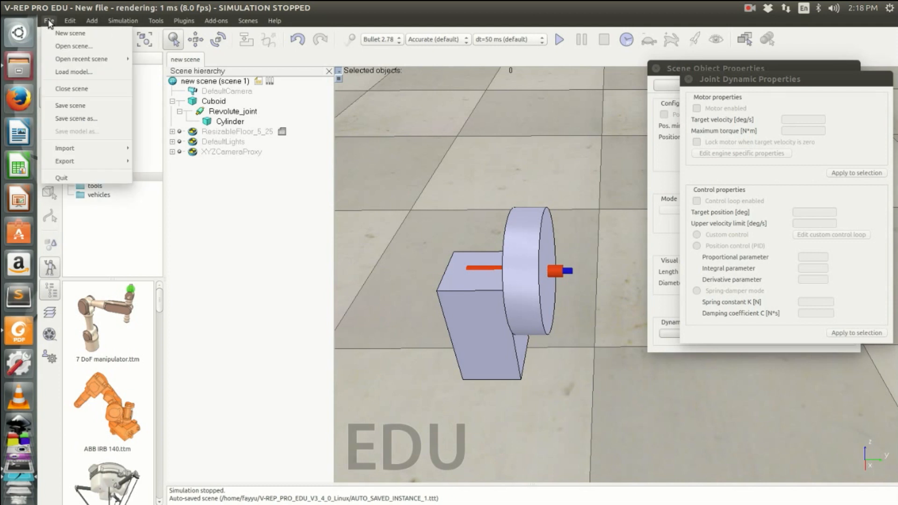
mouse_move(77, 148)
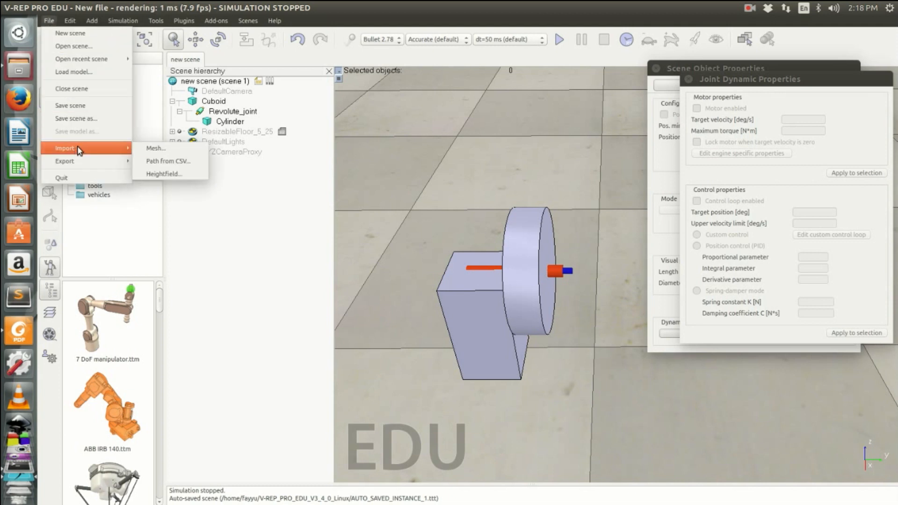
left_click(153, 150)
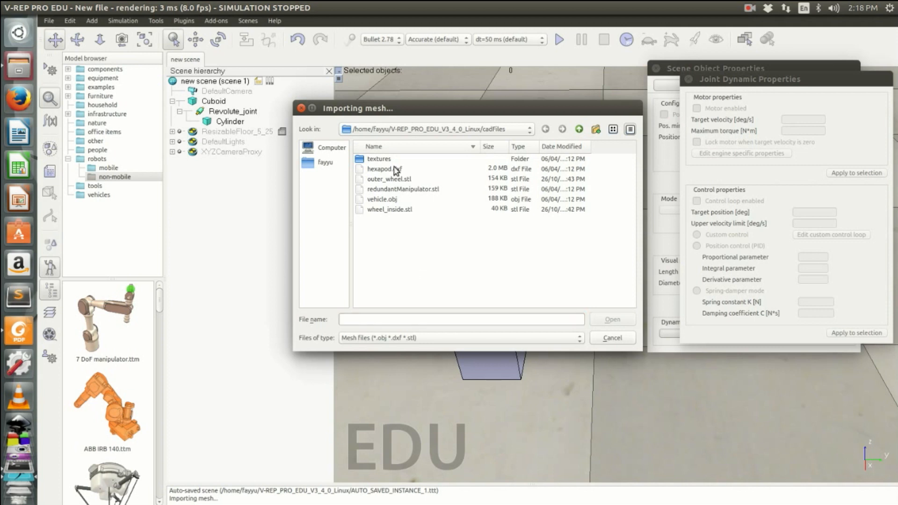
left_click(395, 179)
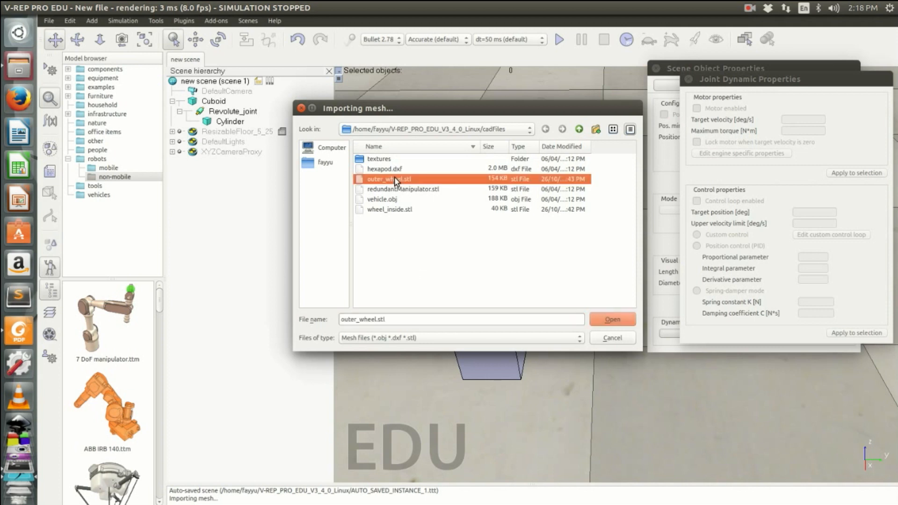
left_click(619, 318)
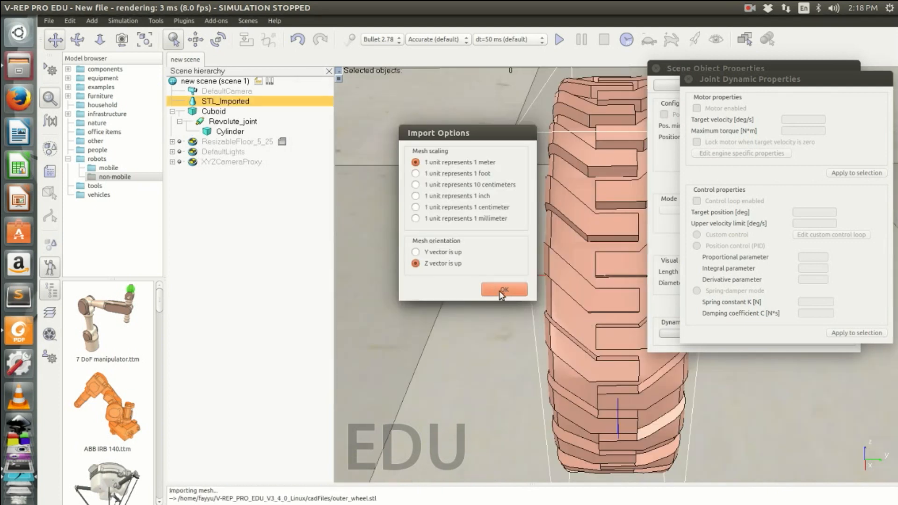
left_click(503, 290)
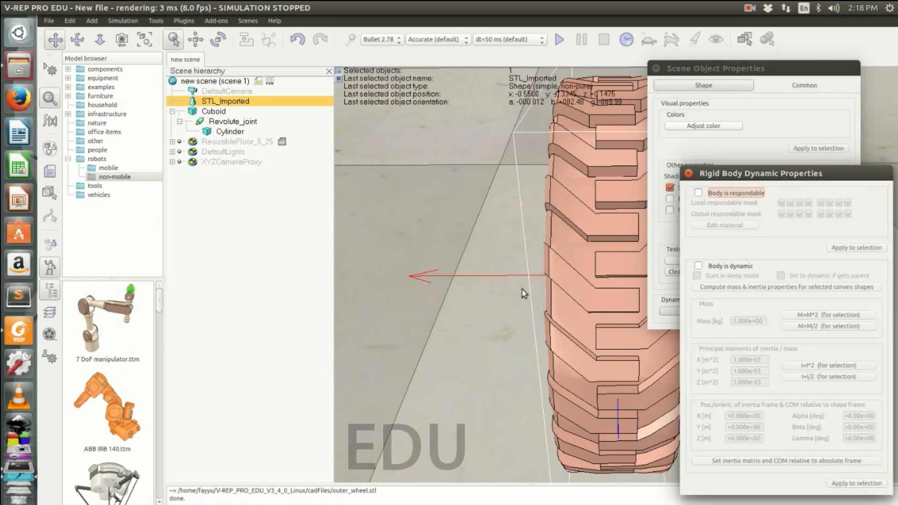
Reorient the bounding box of the imported wheel mesh with the reference frame of the world.
scroll(522, 289, "down", 5)
middle_click_drag(531, 319, 515, 304)
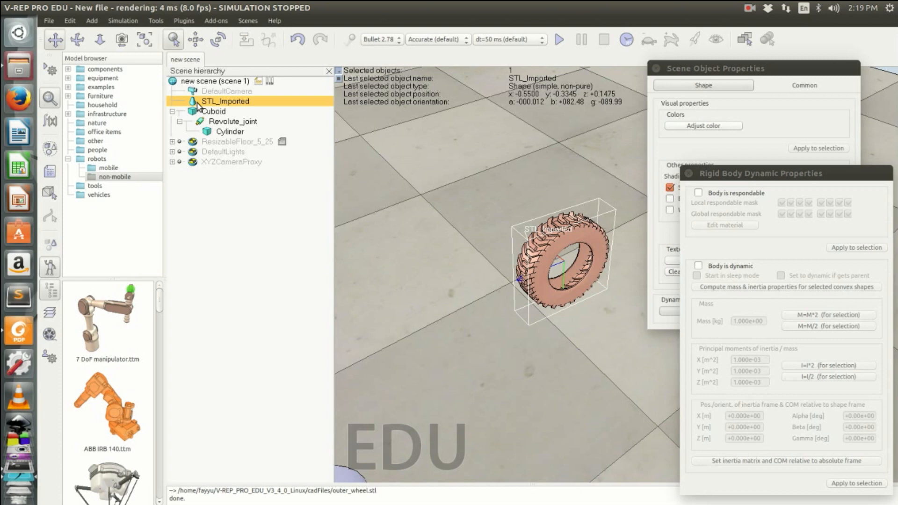
left_click_drag(466, 256, 454, 226)
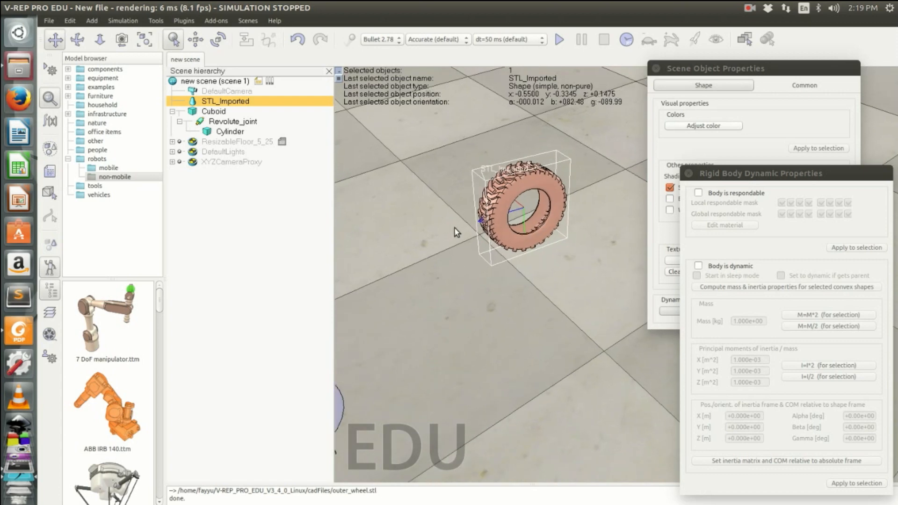
scroll(454, 228, "down", 4)
middle_click_drag(458, 218, 408, 221)
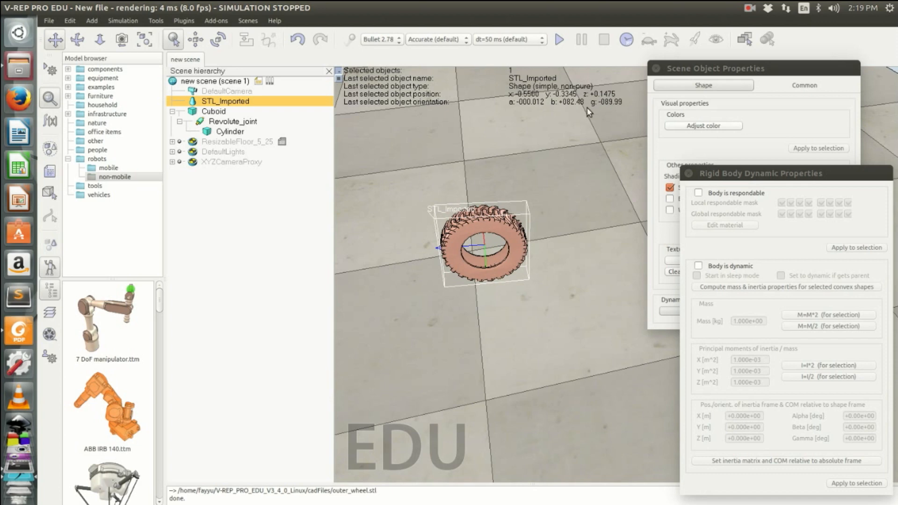
middle_click_drag(594, 213, 517, 215)
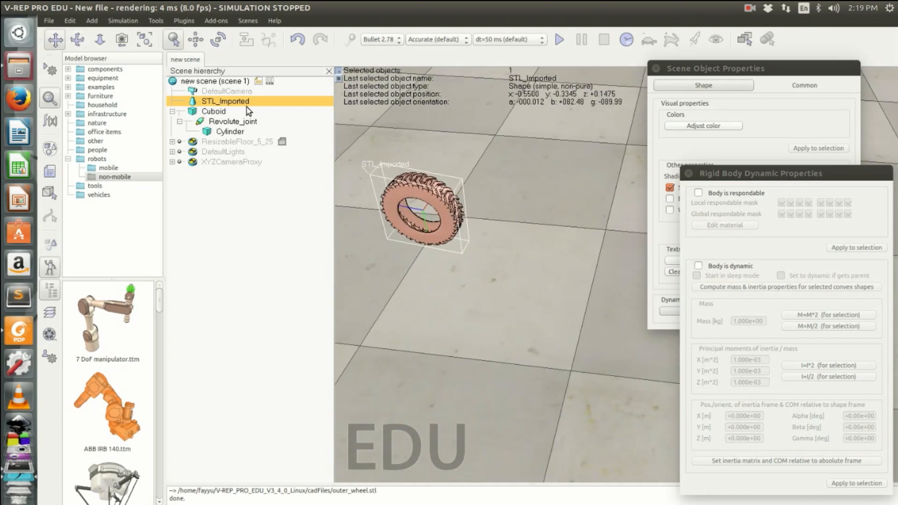
left_click_drag(501, 194, 578, 188)
left_click(70, 21)
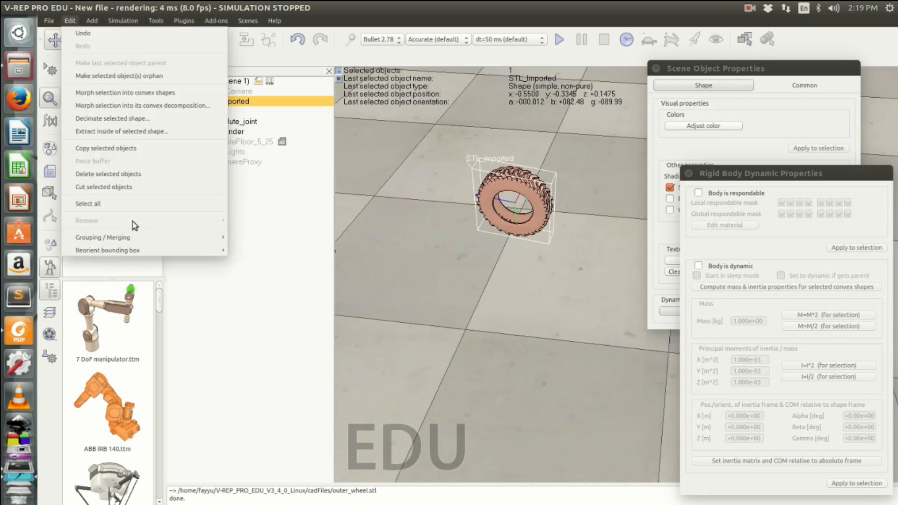
mouse_move(136, 251)
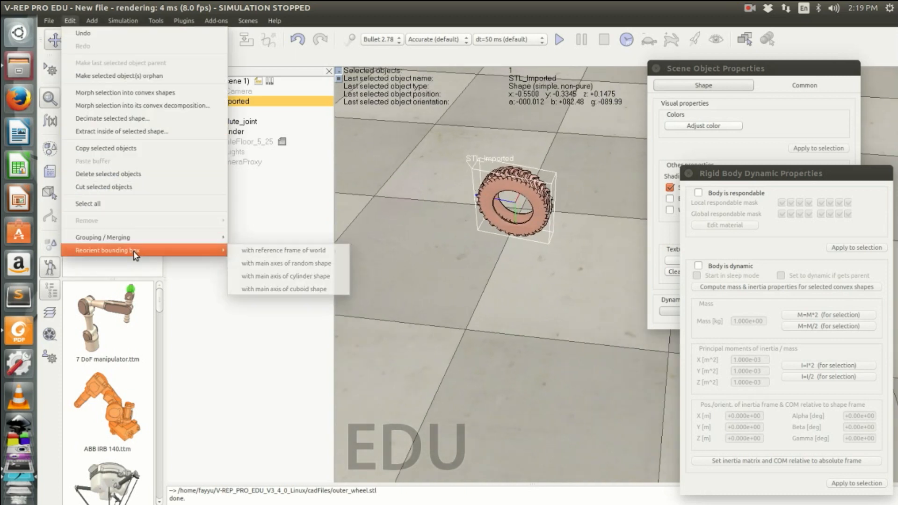
left_click(276, 253)
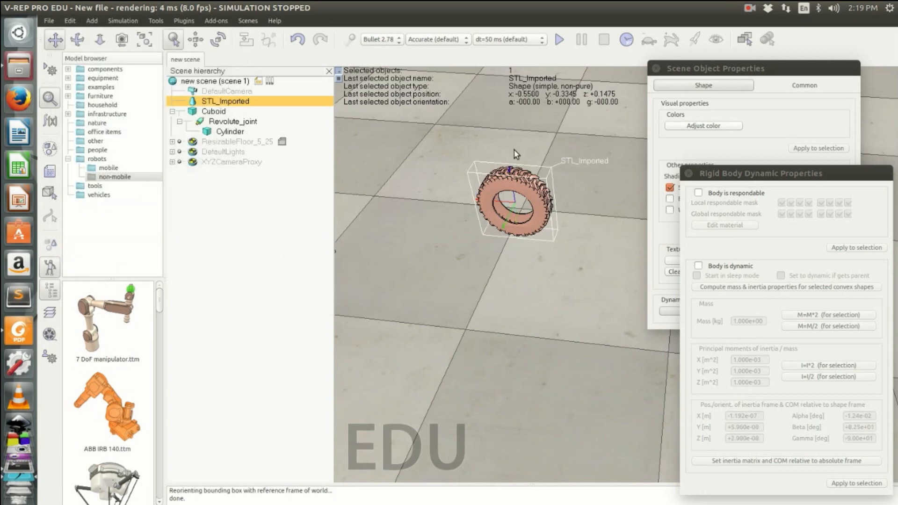
Examine the reoriented wheel mesh beside the cuboid and cylinder assembly from several angles, and undo the last action.
left_click_drag(574, 248, 575, 263)
middle_click_drag(572, 250, 476, 242)
scroll(552, 267, "up", 1)
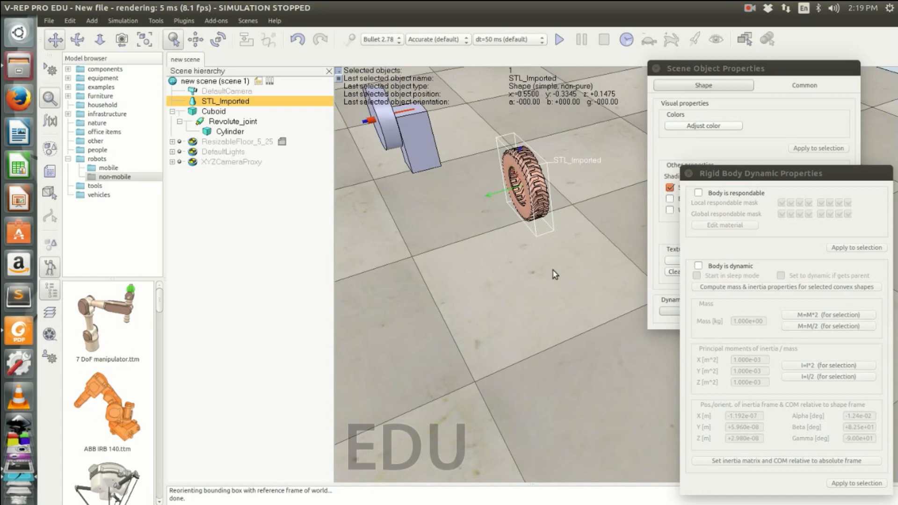
left_click_drag(552, 267, 582, 285)
scroll(518, 254, "up", 1)
left_click_drag(518, 254, 549, 301)
mouse_move(487, 270)
left_mouse_down()
mouse_move(483, 263)
mouse_move(474, 277)
left_mouse_up()
mouse_move(549, 153)
left_mouse_down()
mouse_move(562, 173)
mouse_move(545, 175)
mouse_move(543, 167)
left_mouse_up()
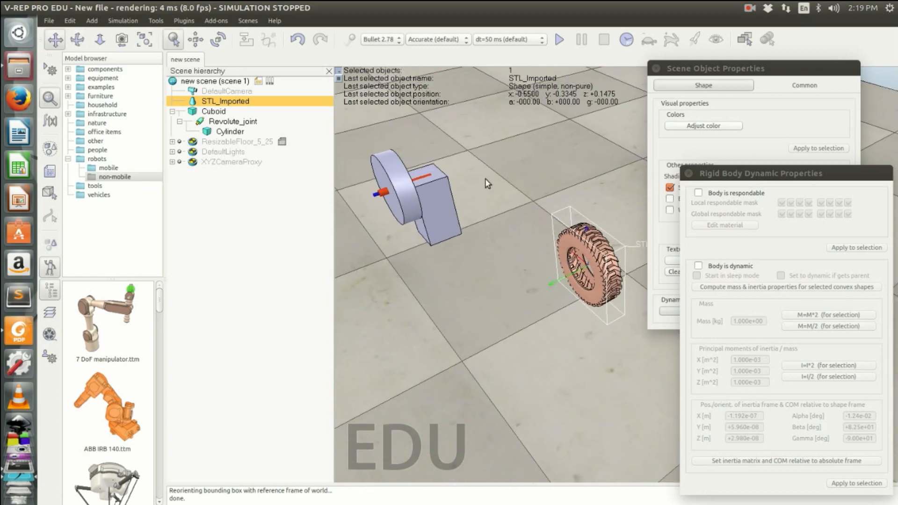
key("ctrl+z")
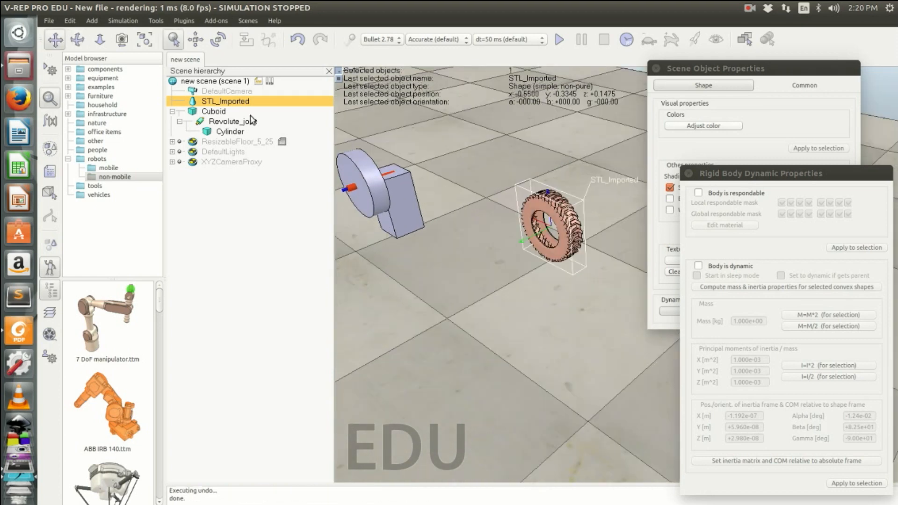
Move the imported wheel mesh onto the cylinder by applying the cylinder's world position, X 0.018, Y -0.092, Z 0.192 m.
left_click_drag(523, 297, 538, 296)
left_click(239, 132, "ctrl")
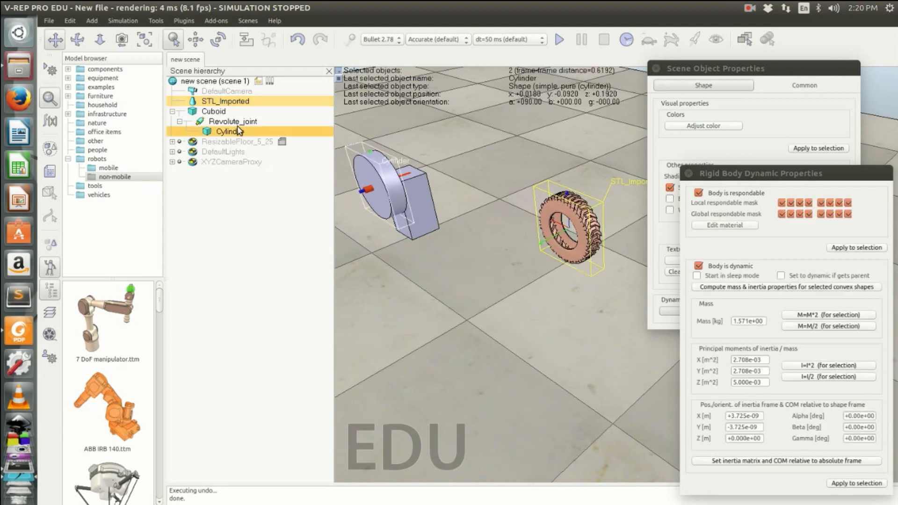
left_click(204, 43)
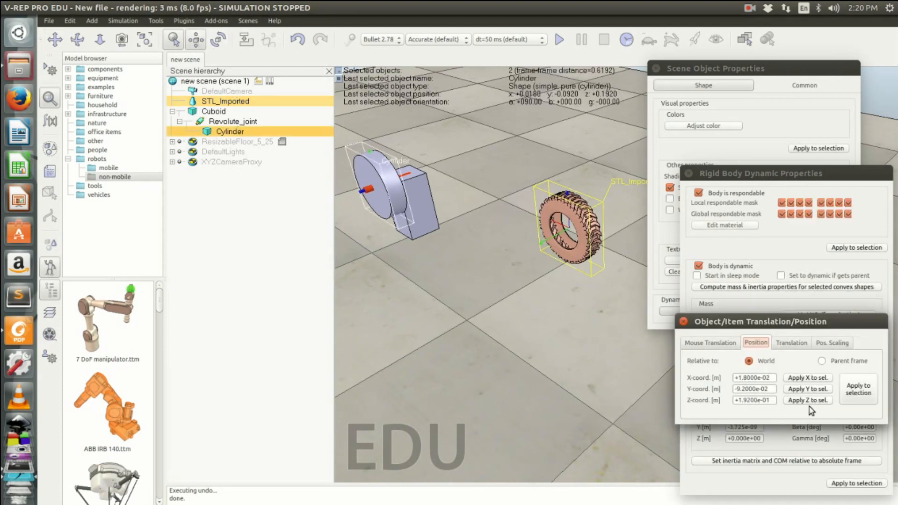
left_click(858, 389)
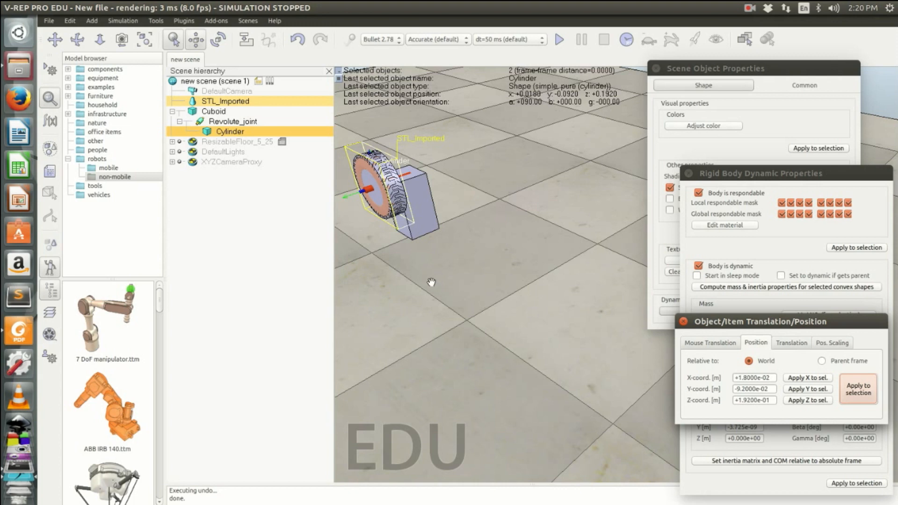
left_click(56, 41)
Clear the selection and examine up close how the wheel mesh overlaps the cylinder from several angles.
left_click_drag(485, 333, 577, 373)
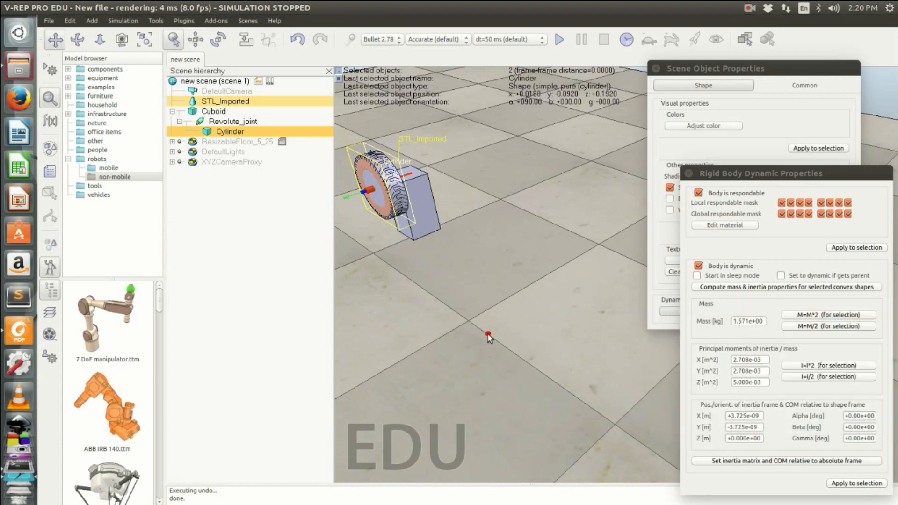
left_click(545, 360)
middle_click_drag(500, 358, 536, 352)
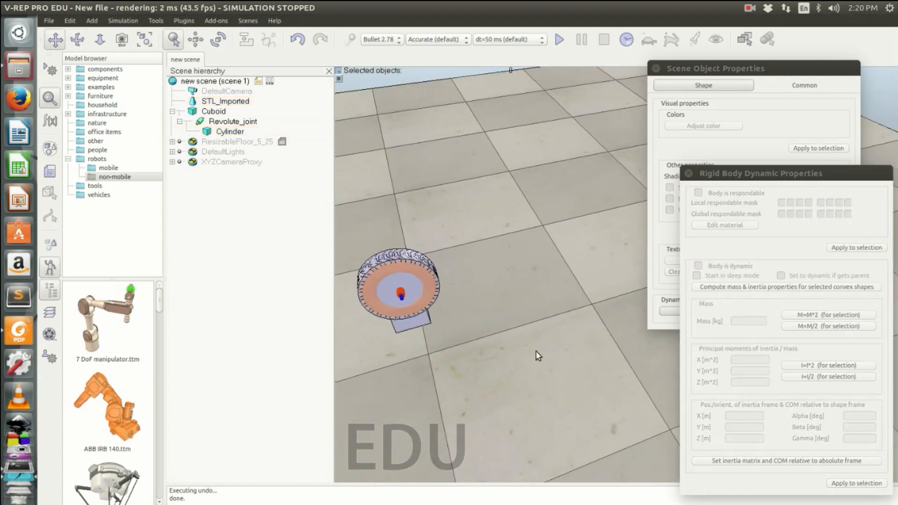
left_click_drag(537, 352, 631, 354)
scroll(501, 358, "up", 3)
middle_click_drag(533, 372, 638, 351)
middle_click_drag(585, 375, 570, 375)
scroll(571, 375, "up", 1)
left_click_drag(507, 347, 621, 357)
scroll(563, 350, "up", 1)
scroll(594, 358, "up", 1)
middle_click_drag(590, 355, 512, 347)
Hide the cylinder by disabling its first camera visibility layer in its common object properties.
left_click(224, 132)
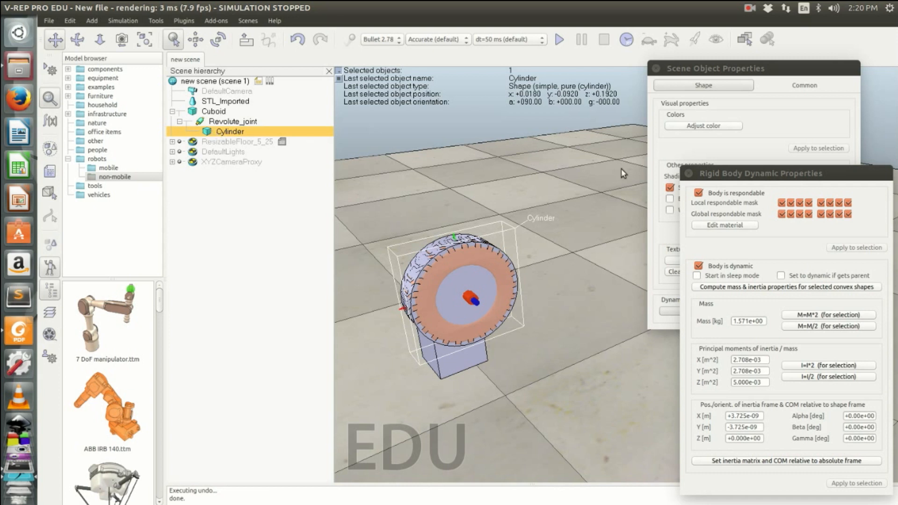
left_click(689, 173)
left_click(805, 85)
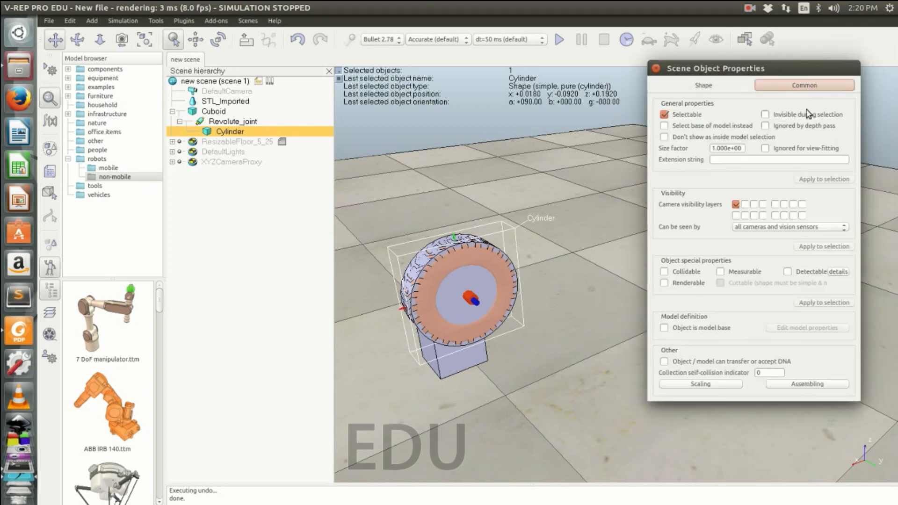
left_click(735, 205)
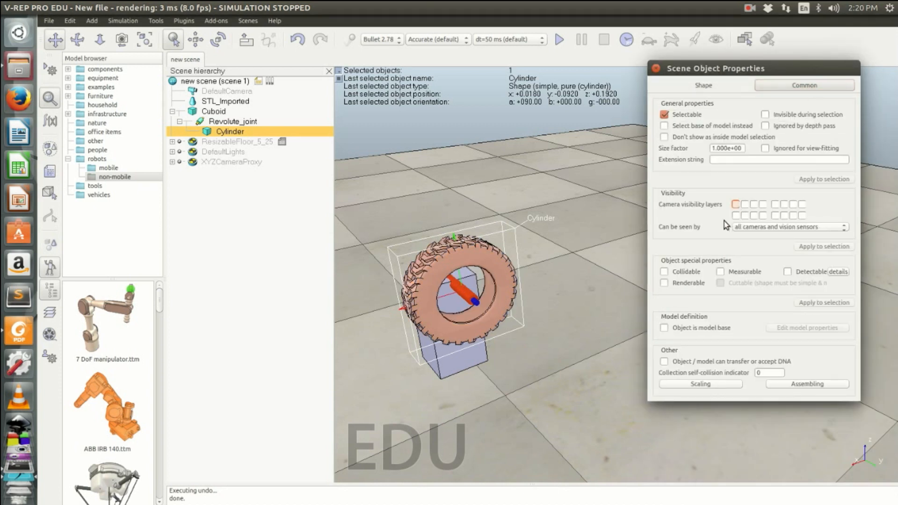
Make the imported wheel mesh a child of the hidden cylinder in the scene hierarchy.
mouse_move(582, 308)
middle_mouse_down()
mouse_move(550, 310)
mouse_move(617, 310)
mouse_move(603, 290)
mouse_move(565, 307)
middle_mouse_up()
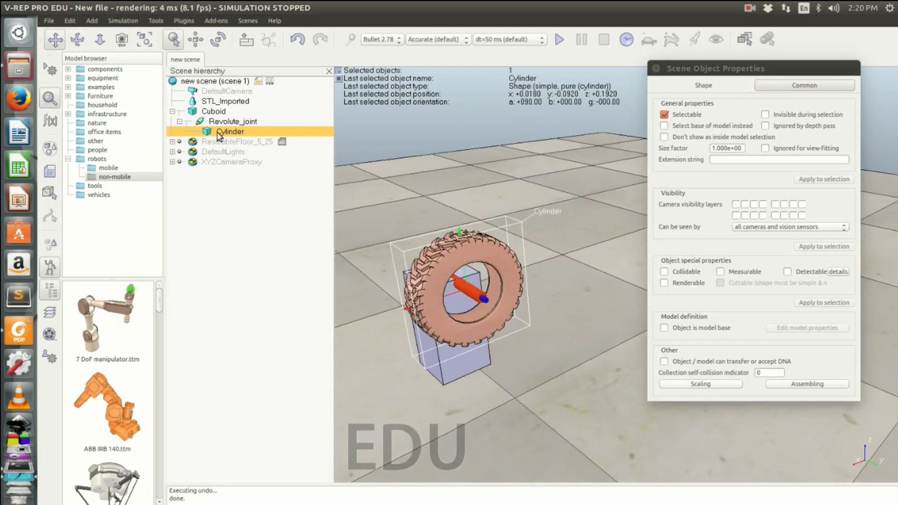
left_click(234, 103)
mouse_move(565, 286)
middle_mouse_down()
mouse_move(589, 294)
mouse_move(563, 276)
mouse_move(572, 284)
middle_mouse_up()
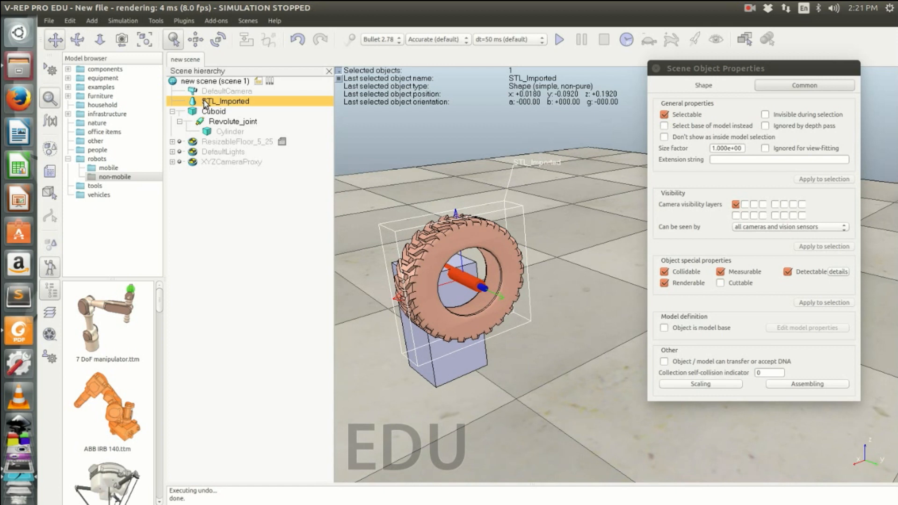
left_click(232, 131)
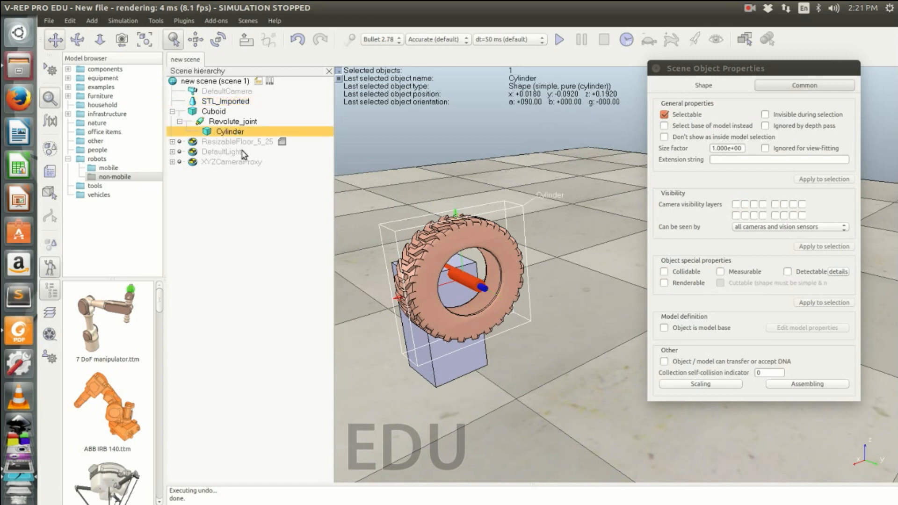
left_click_drag(218, 101, 266, 131)
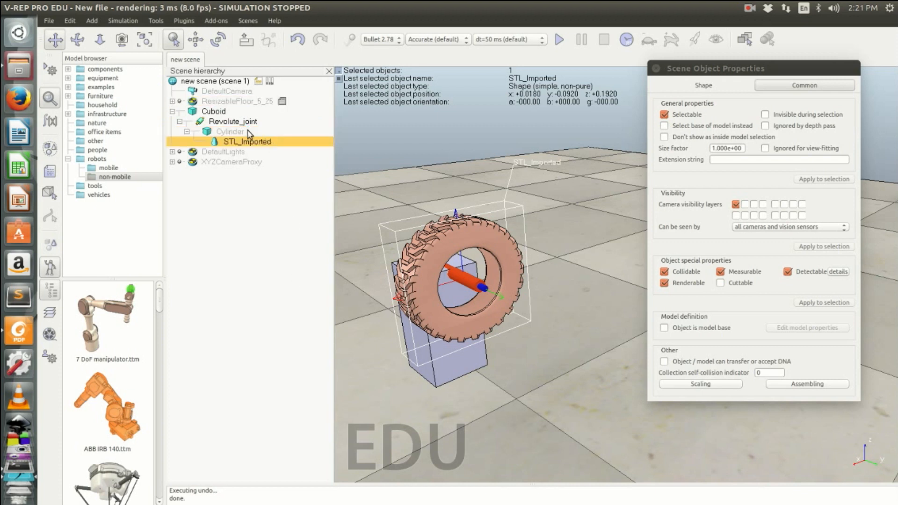
Rename the hidden cylinder as Wheel_dynamic.
double_click(249, 134)
key("BackSpace")
key("BackSpace")
key("BackSpace")
key("BackSpace")
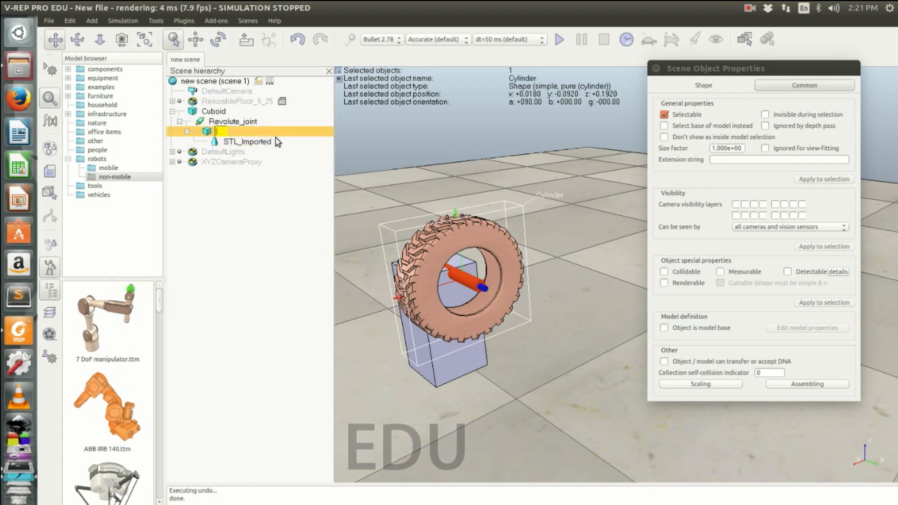
type("Wheel_dynamic")
key("Return")
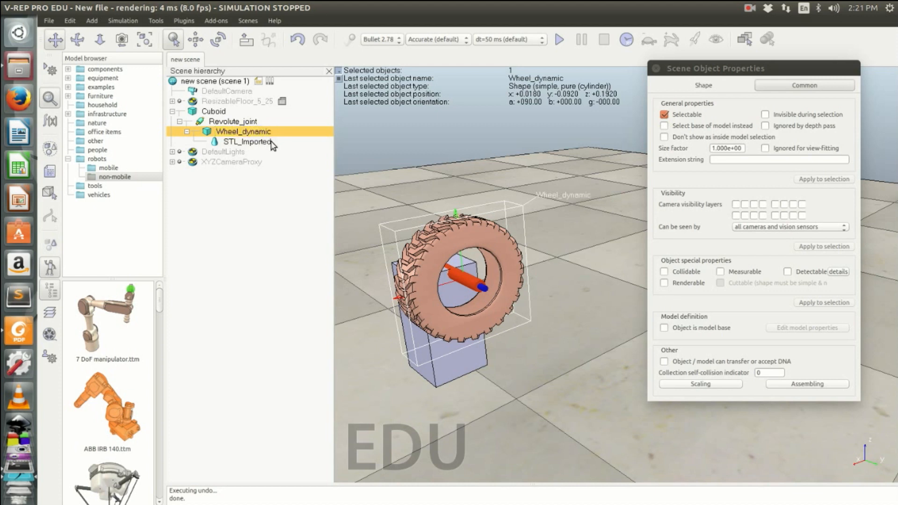
Rename the imported wheel mesh as Wheel_visible.
double_click(252, 142)
key("BackSpace")
key("BackSpace")
key("BackSpace")
key("BackSpace")
key("BackSpace")
key("BackSpace")
key("BackSpace")
key("BackSpace")
key("BackSpace")
key("BackSpace")
key("BackSpace")
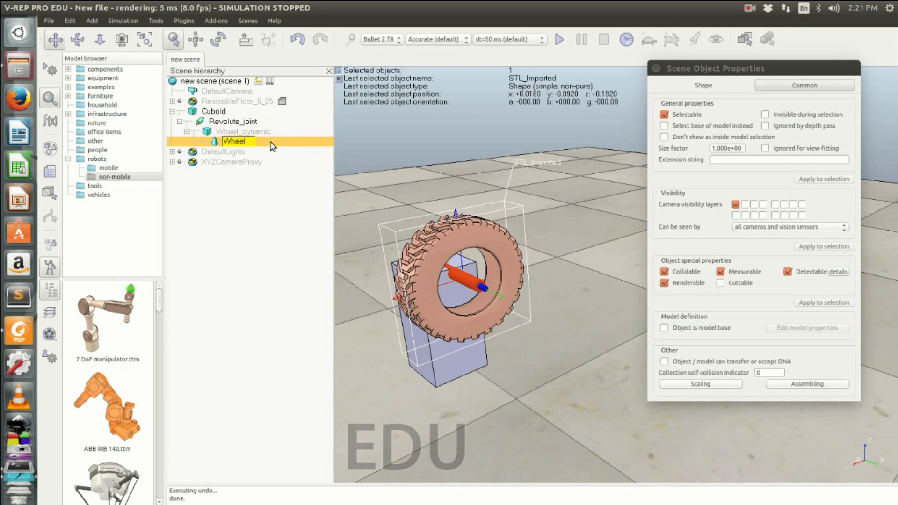
type("Wheel_visible")
key("Return")
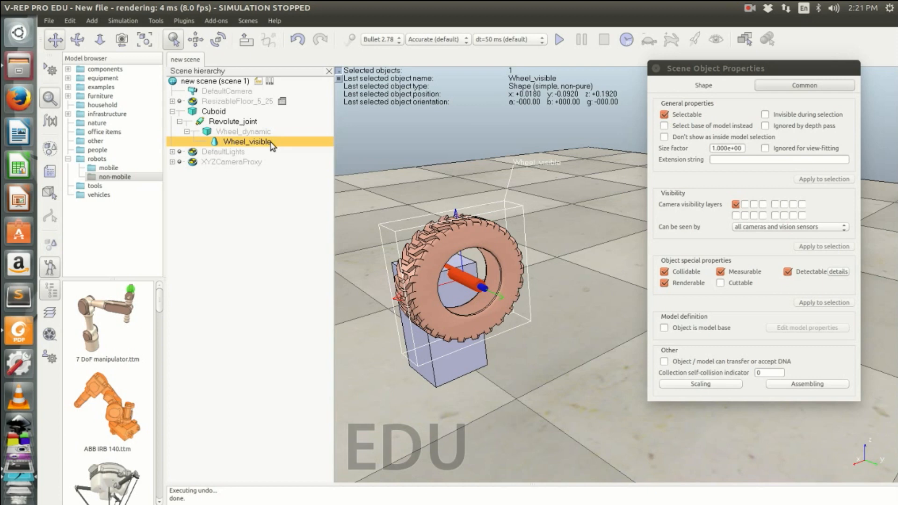
Clear the selection, start the simulation and set the revolute joint motor's target velocity to 30 deg/s.
left_click(580, 340)
middle_click_drag(580, 341, 526, 346)
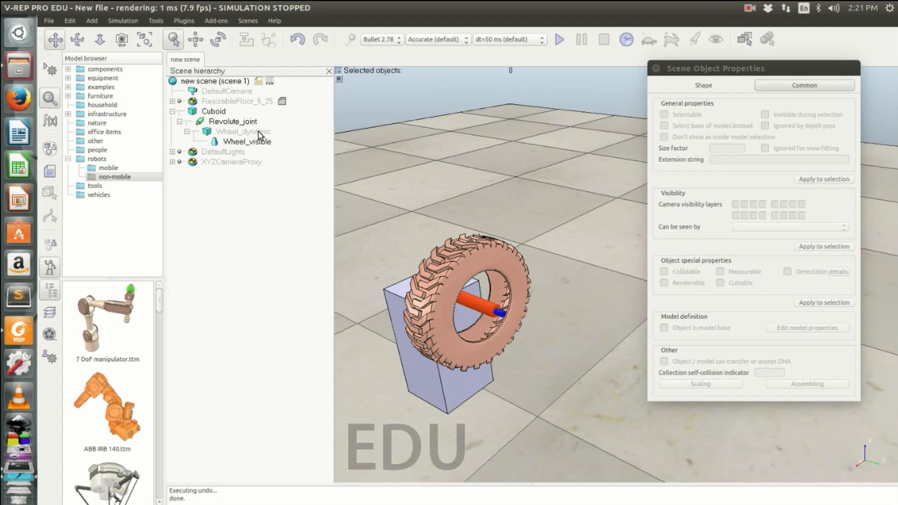
left_click(560, 39)
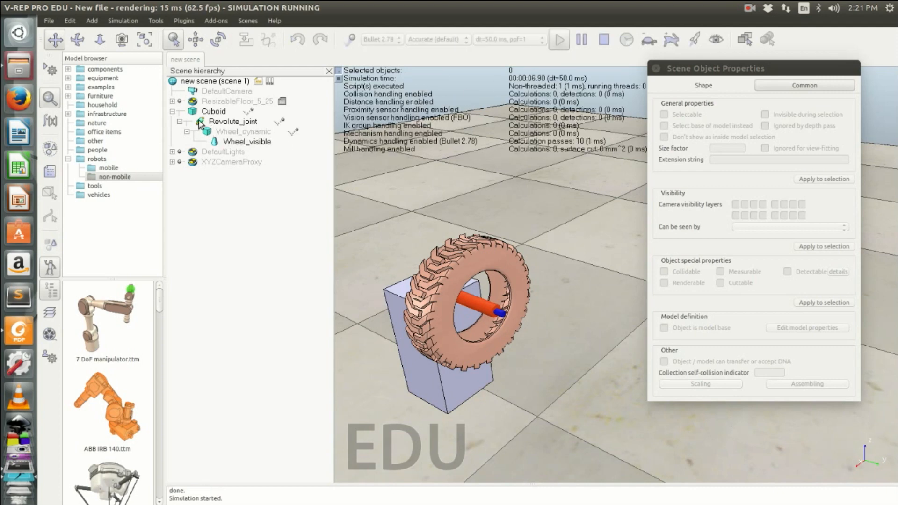
left_click(232, 121)
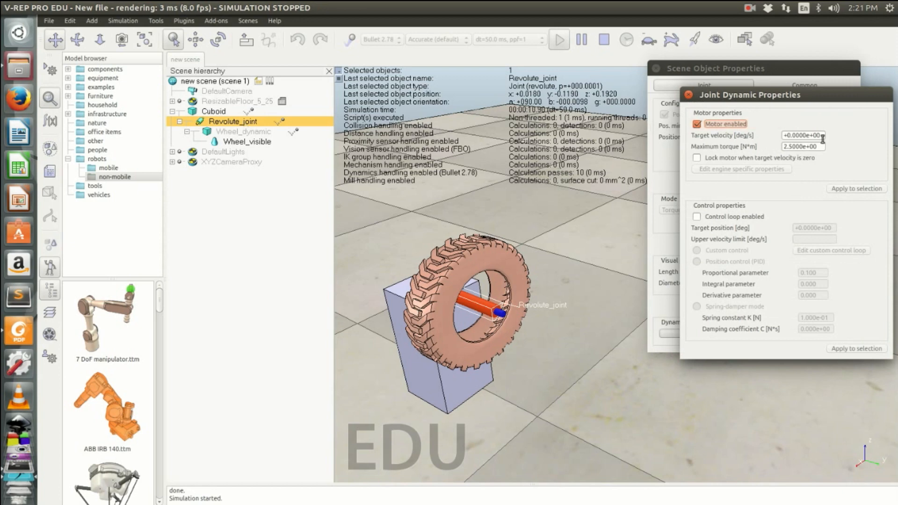
left_click_drag(823, 137, 758, 138)
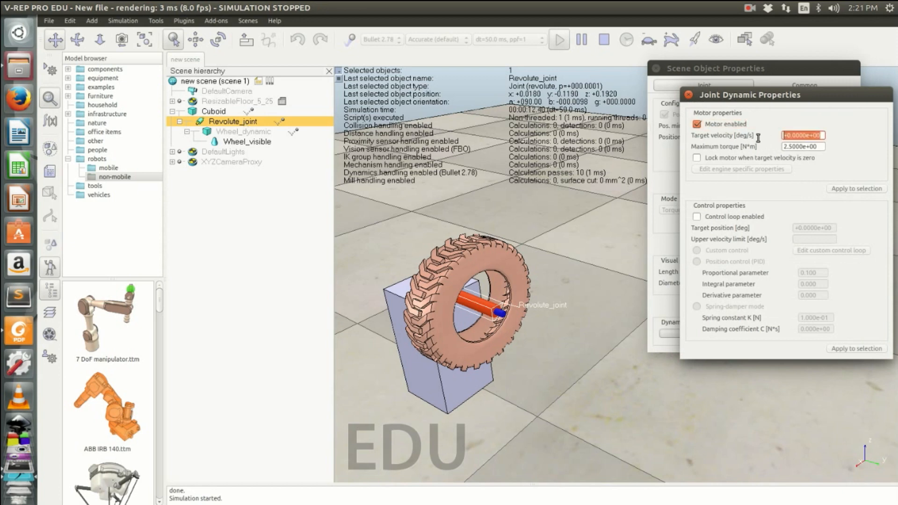
type("30")
key("Return")
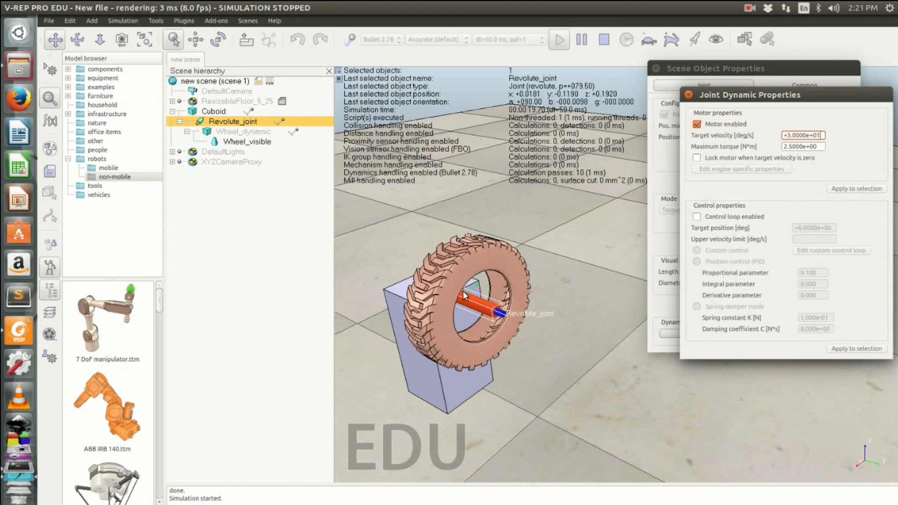
Inspect the rotating wheel in the running simulation, selecting Wheel_visible, Wheel_dynamic and the revolute joint in turn.
mouse_move(597, 324)
middle_mouse_down()
mouse_move(627, 324)
mouse_move(608, 318)
middle_mouse_up()
left_click(304, 141)
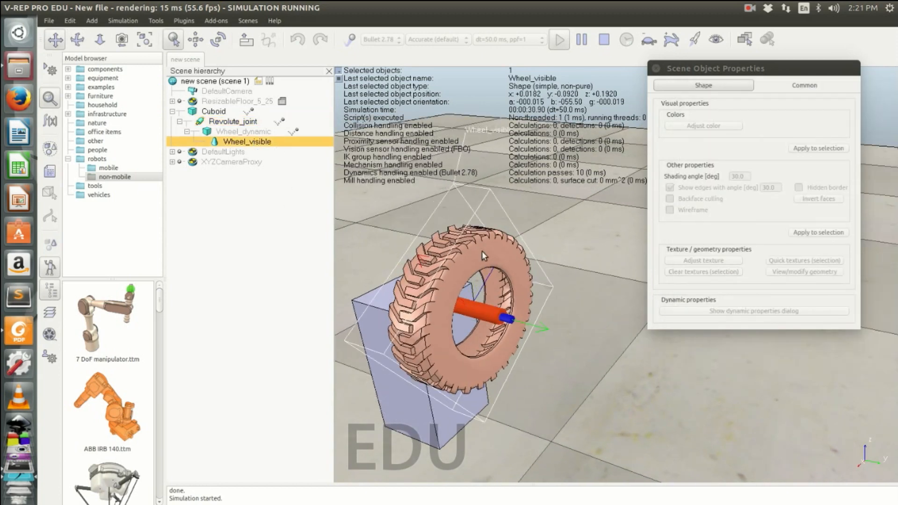
left_click(283, 132)
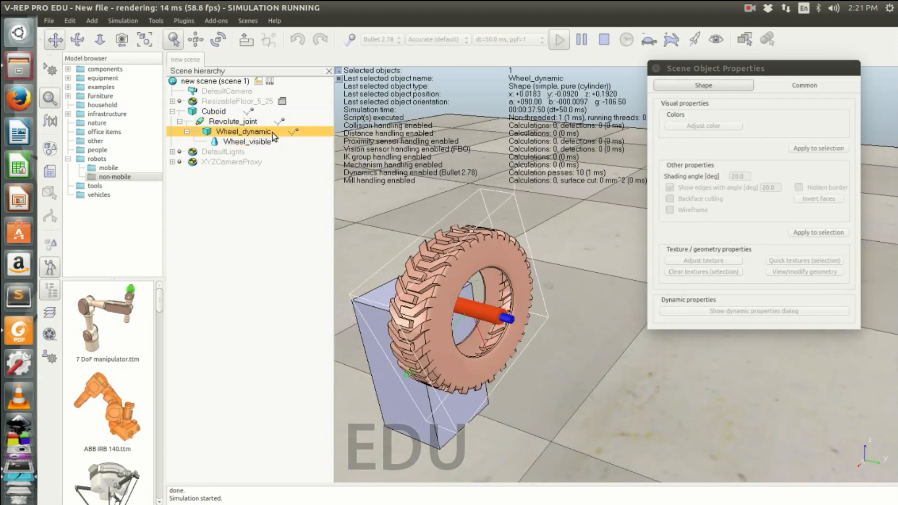
left_click(241, 121)
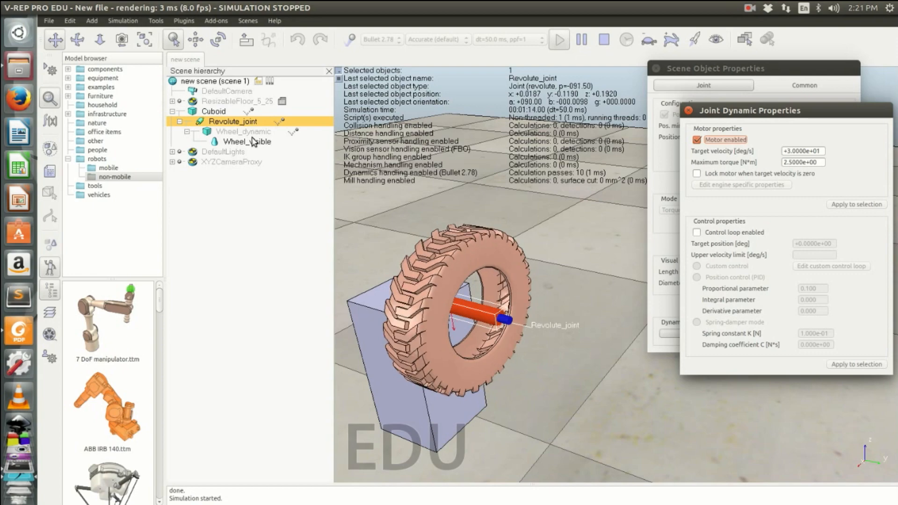
left_click(548, 371)
left_click_drag(572, 368, 522, 378)
middle_click_drag(521, 380, 517, 378)
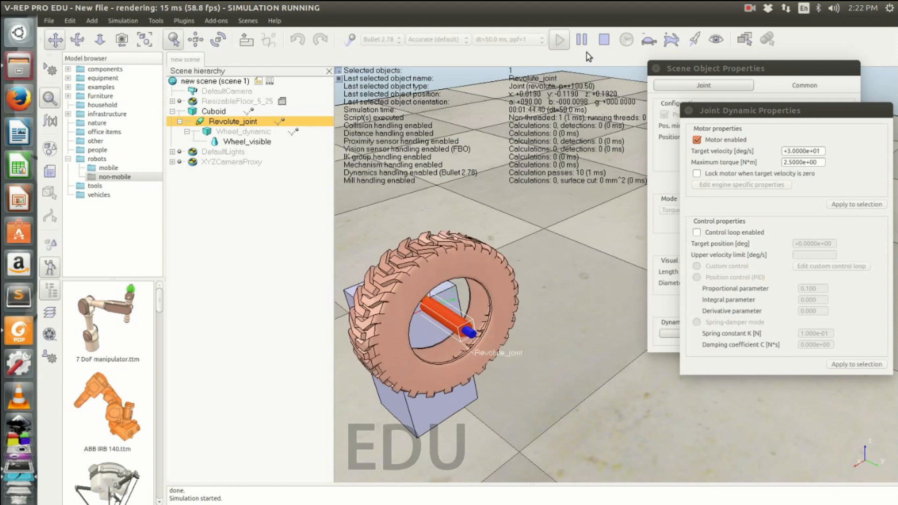
Stop the simulation and set Wheel_visible's ambient/diffuse colour to red 0.28, green 0.28 and blue 0.28.
left_click(603, 40)
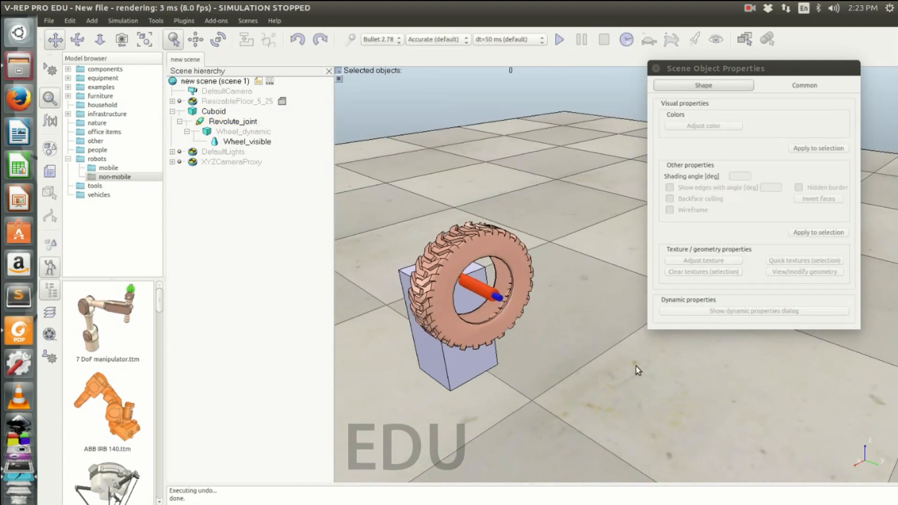
middle_click_drag(613, 367, 568, 363)
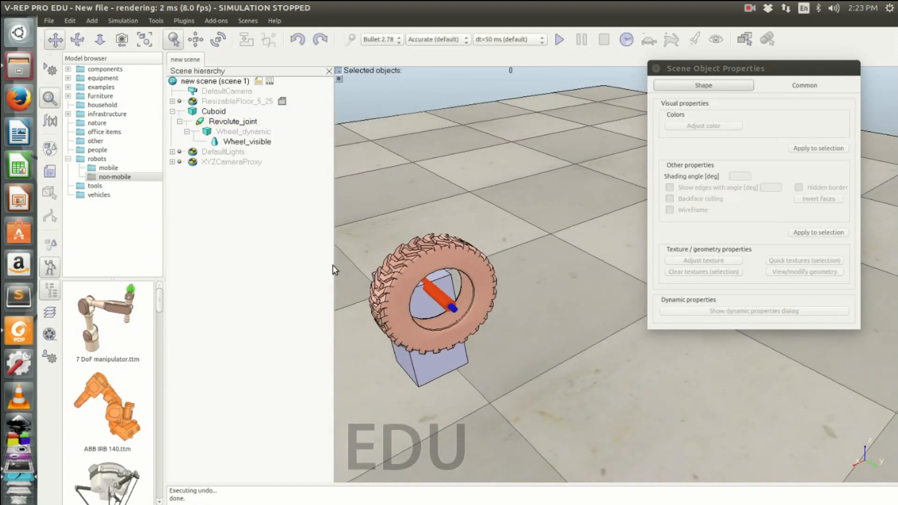
left_click(225, 143)
left_click(709, 127)
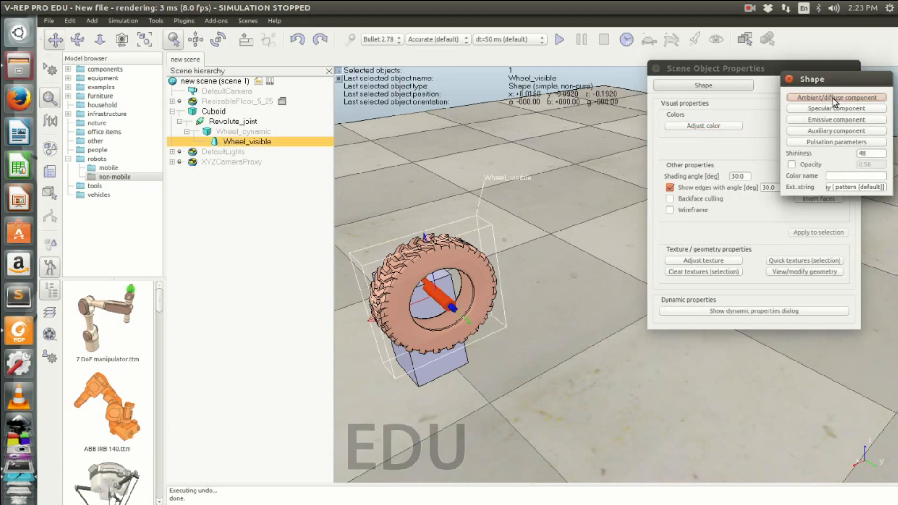
left_click(834, 98)
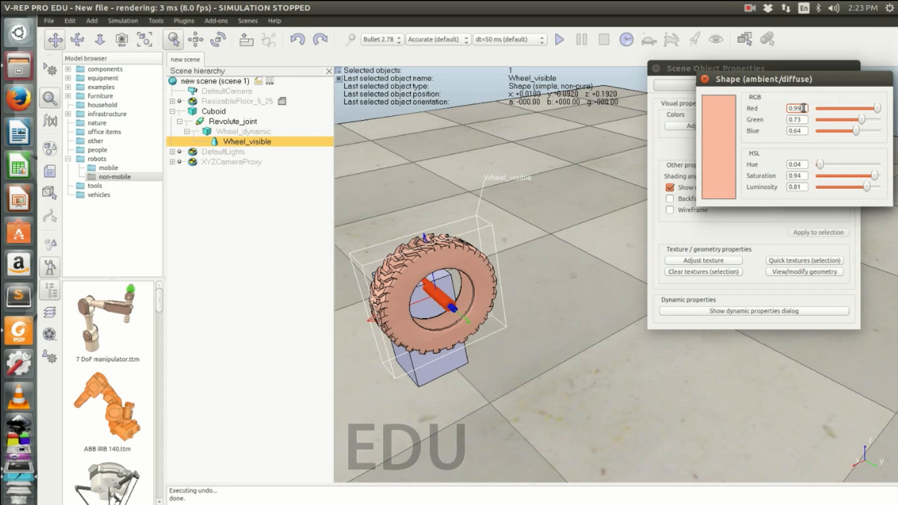
left_click_drag(801, 108, 736, 109)
type("0.28")
left_click_drag(803, 120, 743, 119)
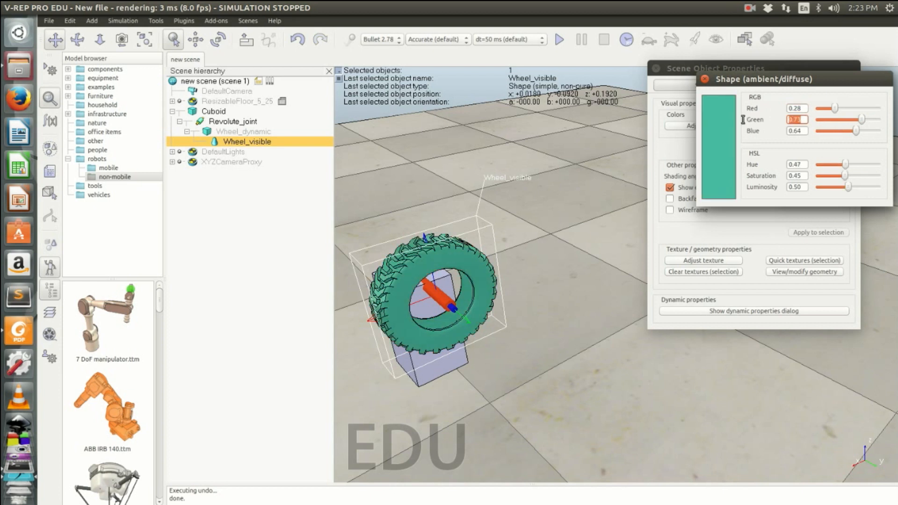
type("0.28")
left_click_drag(806, 131, 786, 132)
type("0.28")
key("Return")
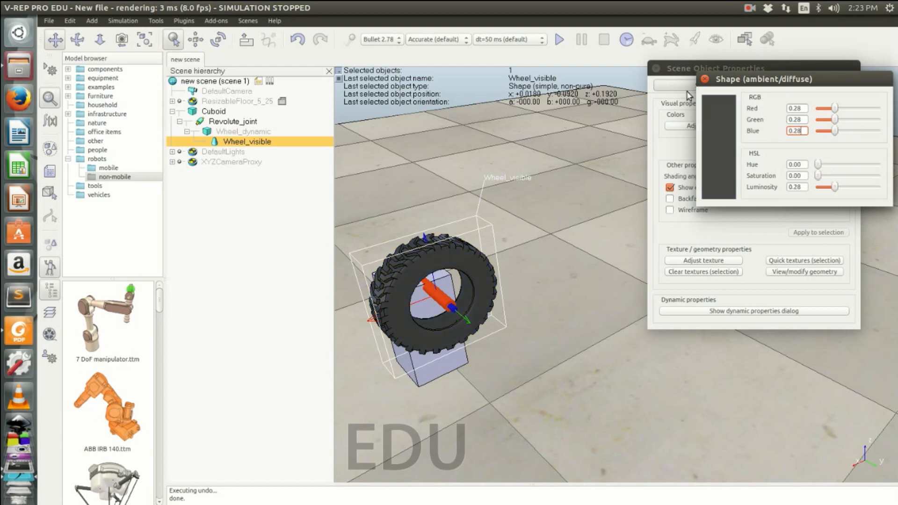
left_click(704, 79)
Import the mesh file wheel_inside.stl from the cadFiles folder into the scene.
right_click_drag(600, 319, 632, 330)
middle_click_drag(630, 325, 614, 336)
left_click_drag(567, 308, 469, 267)
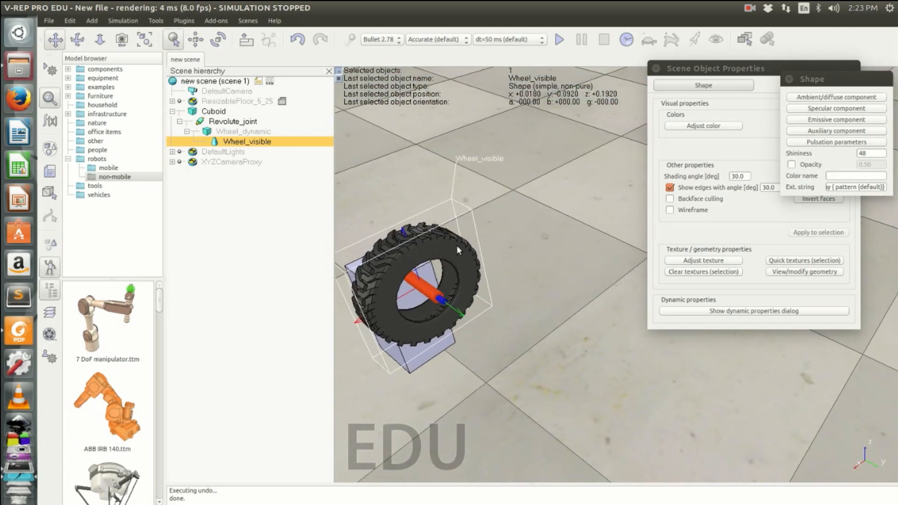
left_click(49, 21)
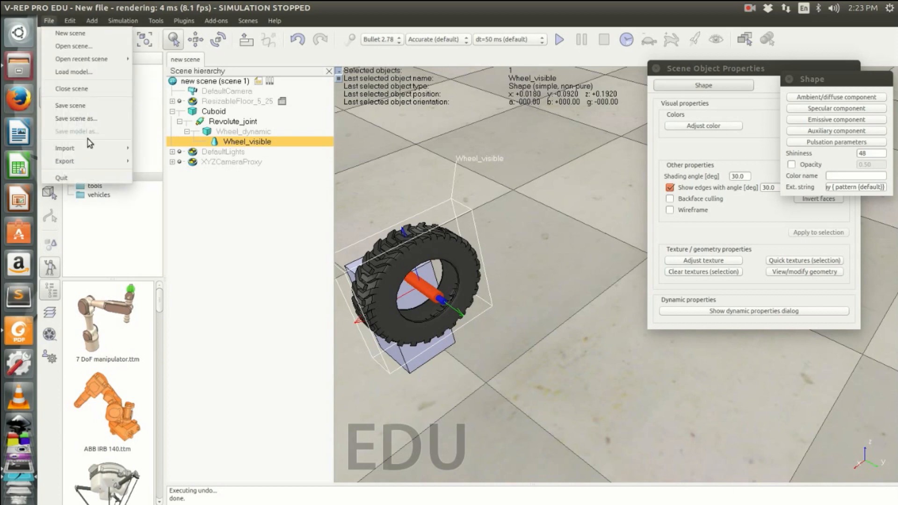
mouse_move(91, 149)
left_click(144, 147)
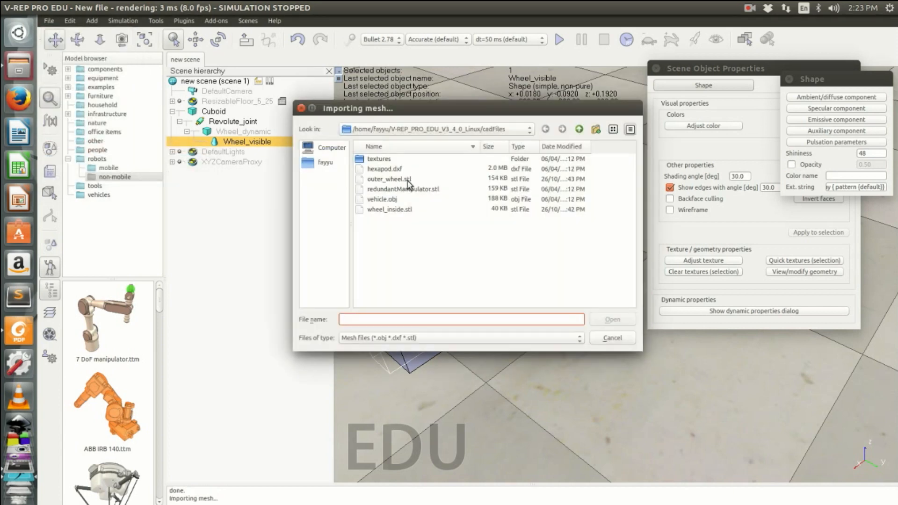
left_click(392, 211)
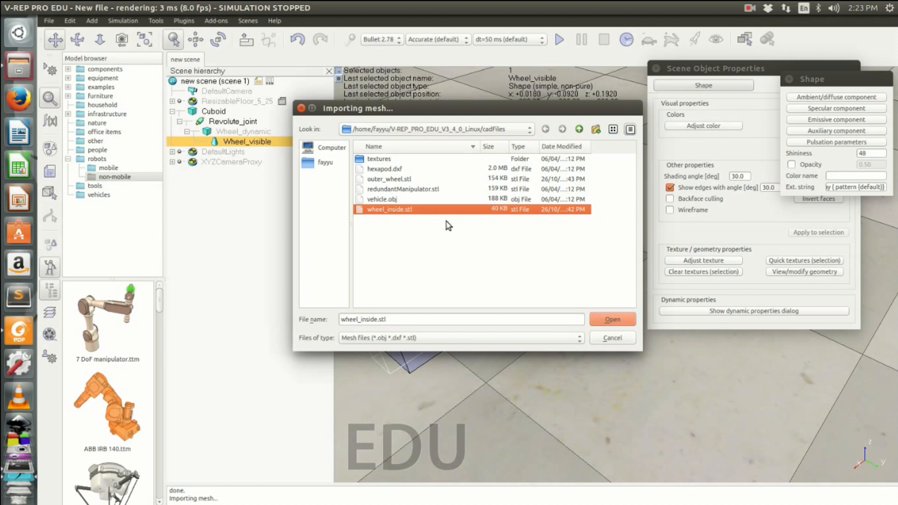
left_click(616, 318)
left_click(514, 290)
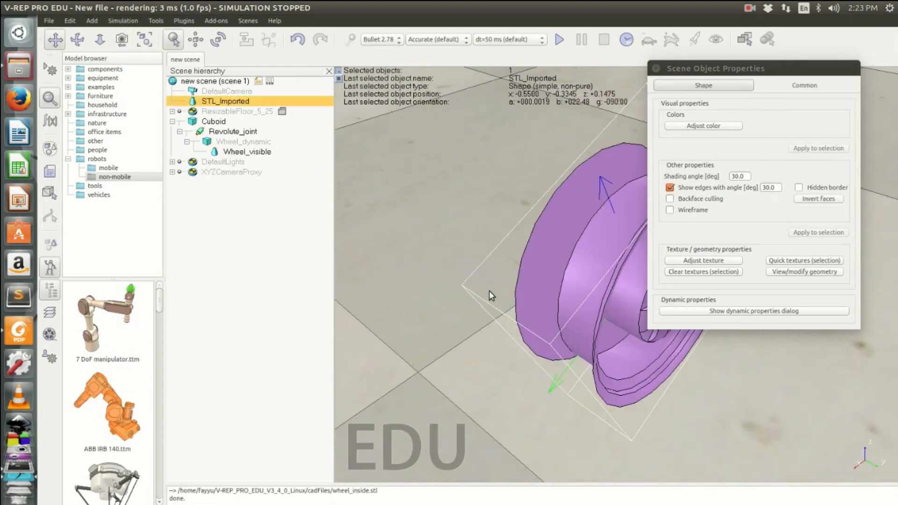
Reorient the imported rim mesh's bounding box with the world reference frame.
scroll(497, 283, "down", 10)
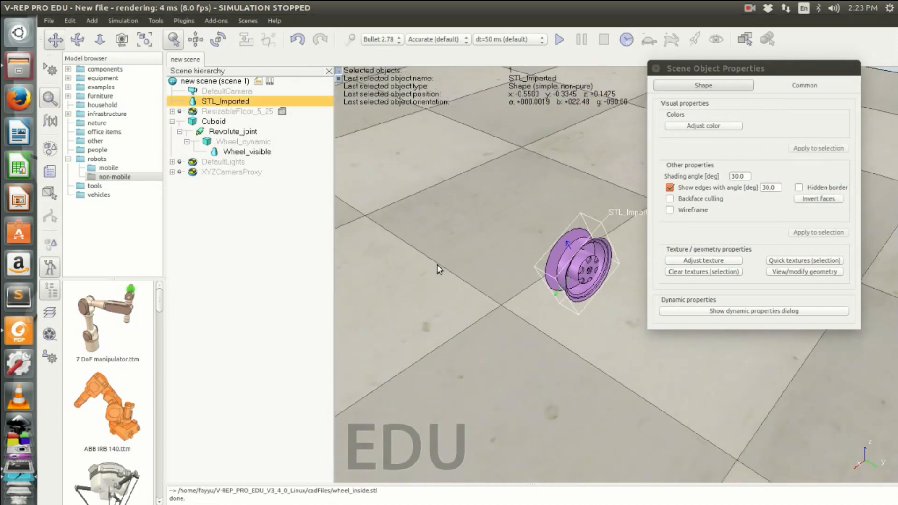
left_click(70, 21)
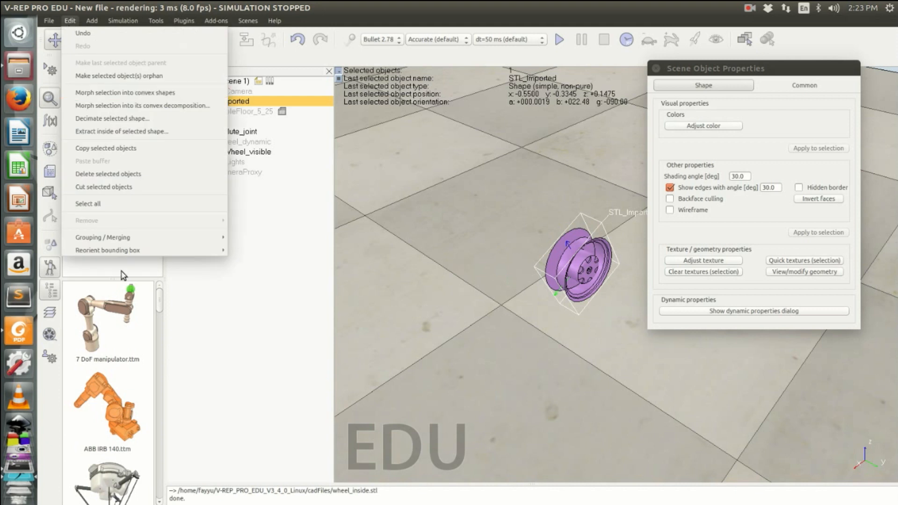
mouse_move(141, 250)
left_click(288, 248)
Set the imported rim's ambient/diffuse colour to red 1.00, green 0.84 and blue 0.56, and close its properties.
left_click_drag(601, 340, 514, 329)
scroll(515, 326, "down", 2)
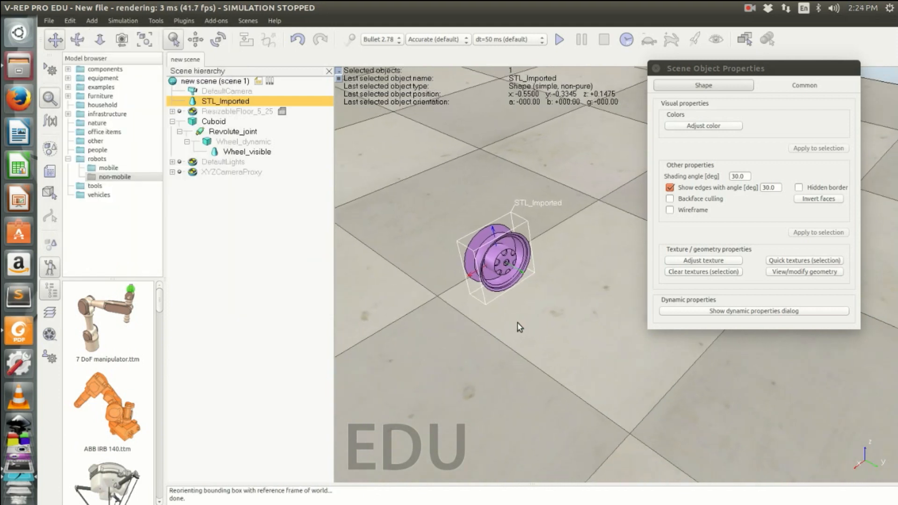
left_click(714, 126)
left_click(828, 112)
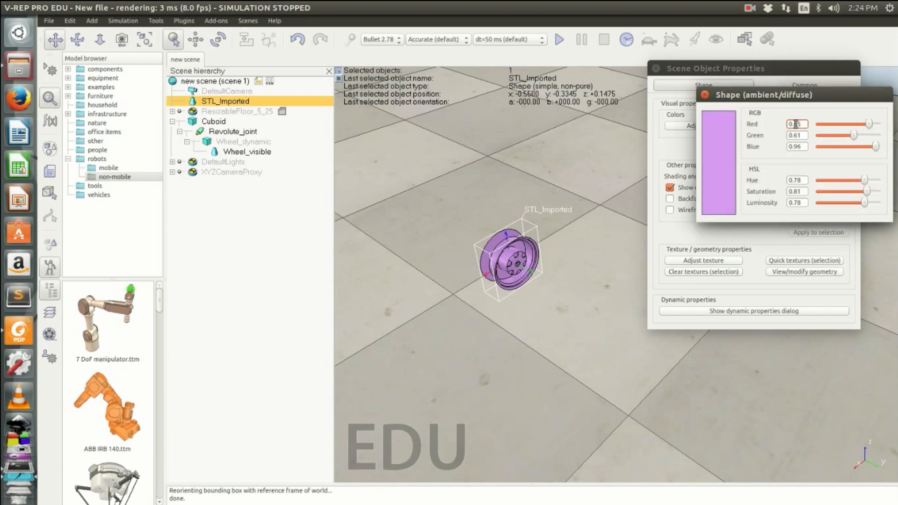
double_click(802, 124)
type("1")
key("Return")
double_click(803, 137)
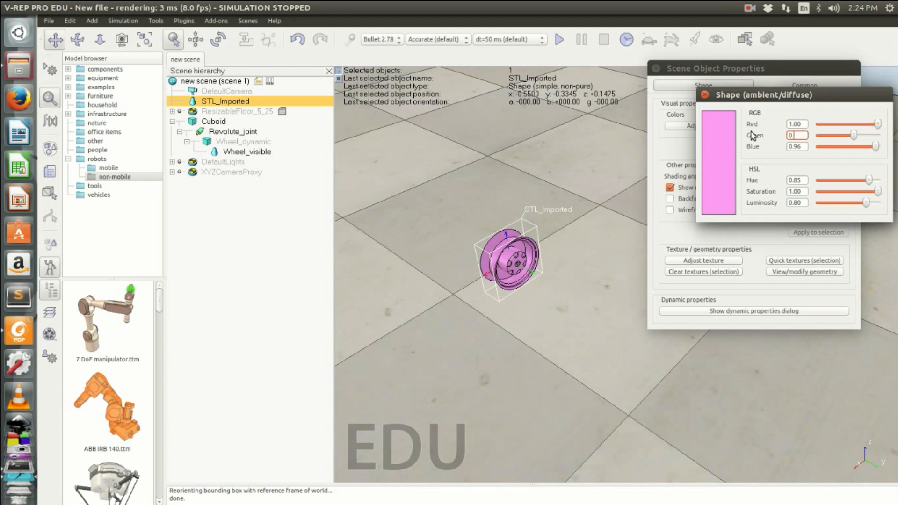
double_click(801, 147)
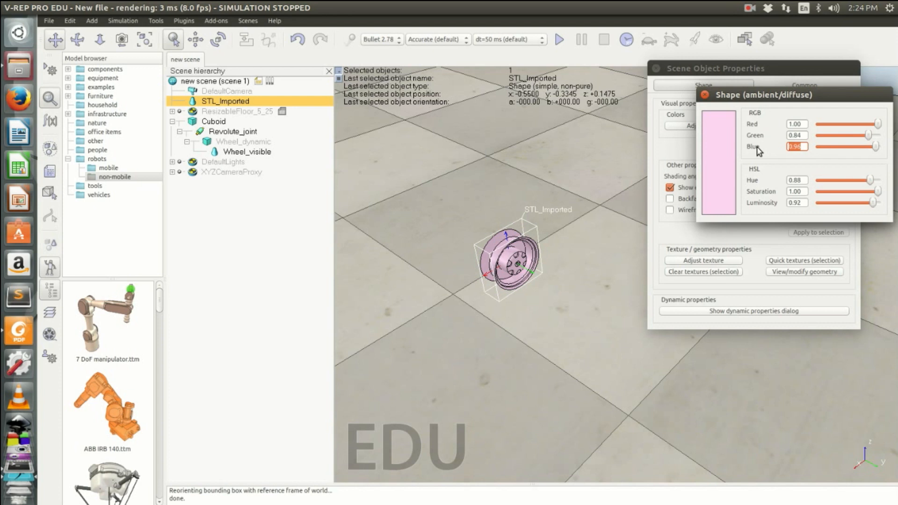
key("Return")
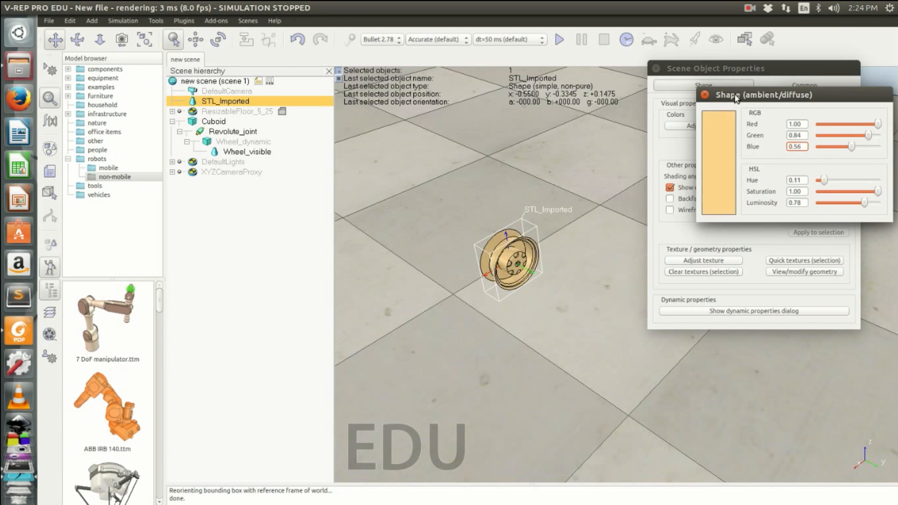
left_click(705, 94)
left_click(657, 68)
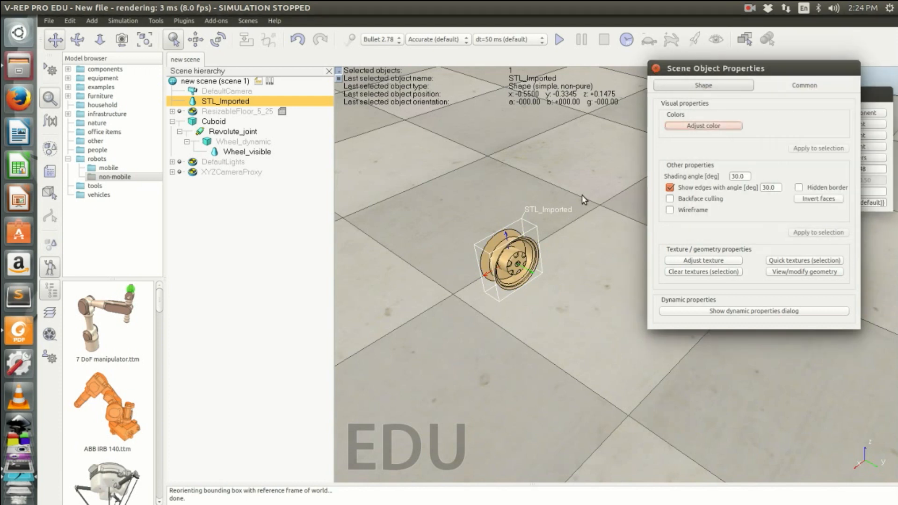
Move the imported rim to Wheel_visible's position by applying all world coordinates to the selection.
left_click_drag(562, 261, 606, 228)
scroll(607, 228, "down", 4)
left_click_drag(583, 306, 555, 232)
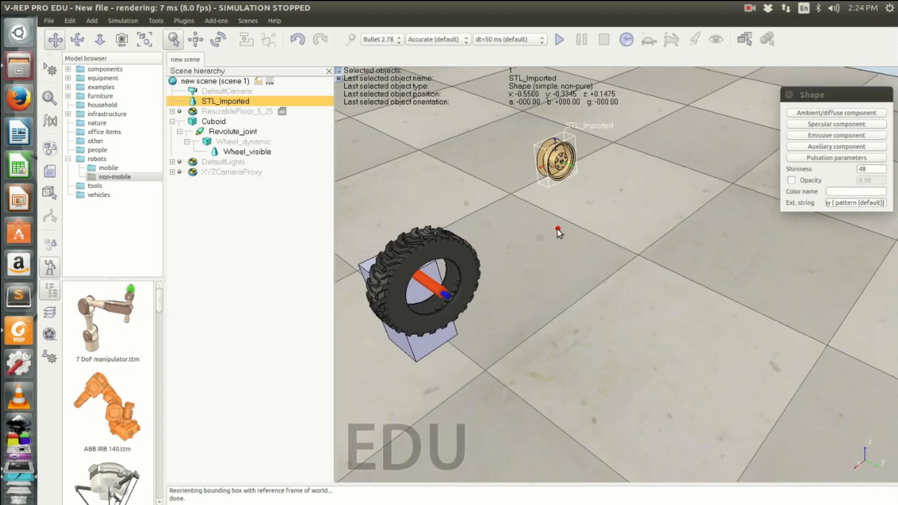
middle_click_drag(554, 232, 530, 234)
left_click_drag(549, 229, 579, 223)
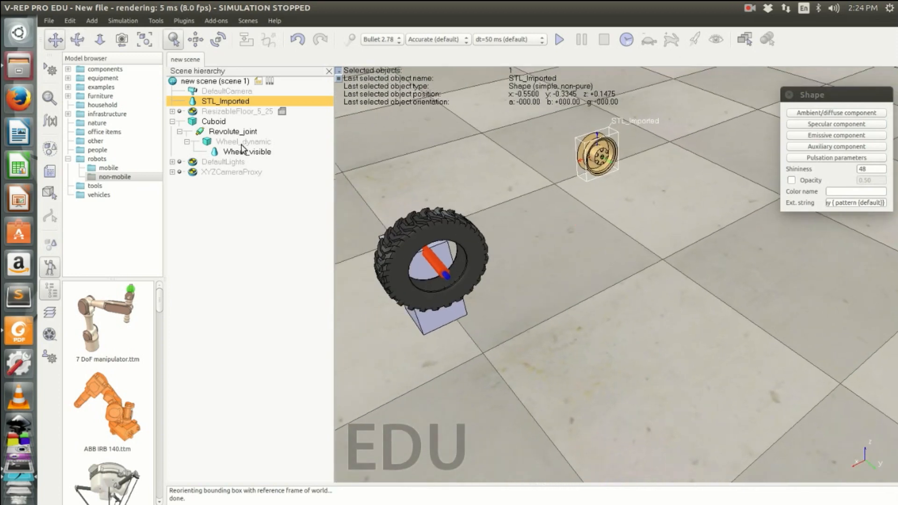
left_click(243, 151, "ctrl")
left_click(195, 39)
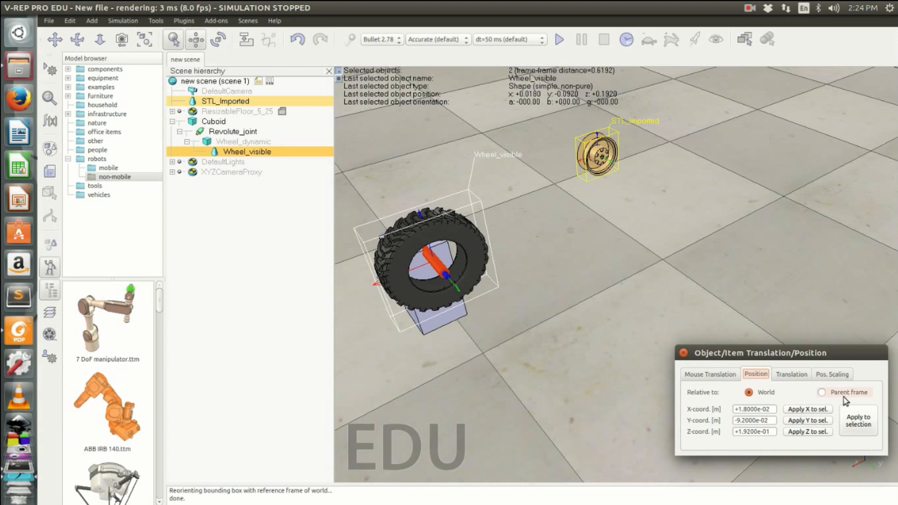
left_click(852, 418)
left_click(684, 353)
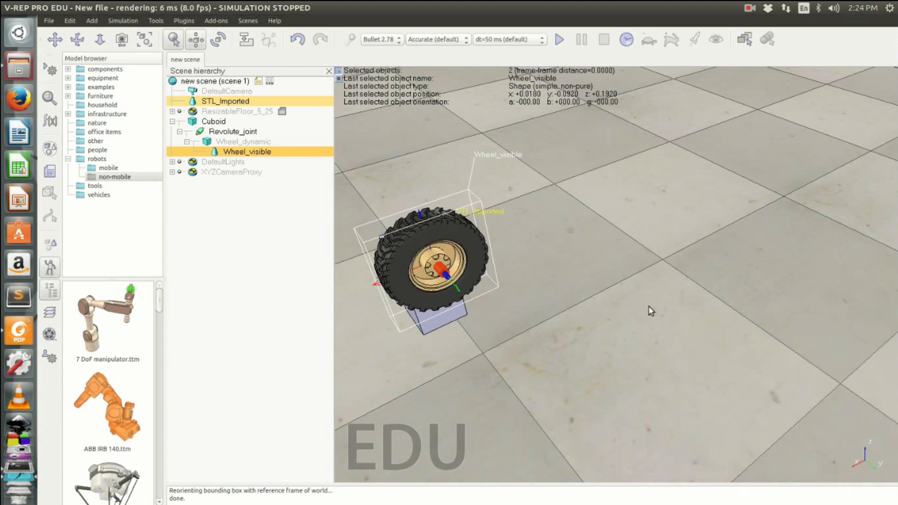
left_click(632, 283)
Group Wheel_visible and the imported rim mesh into one shape.
left_click(243, 102)
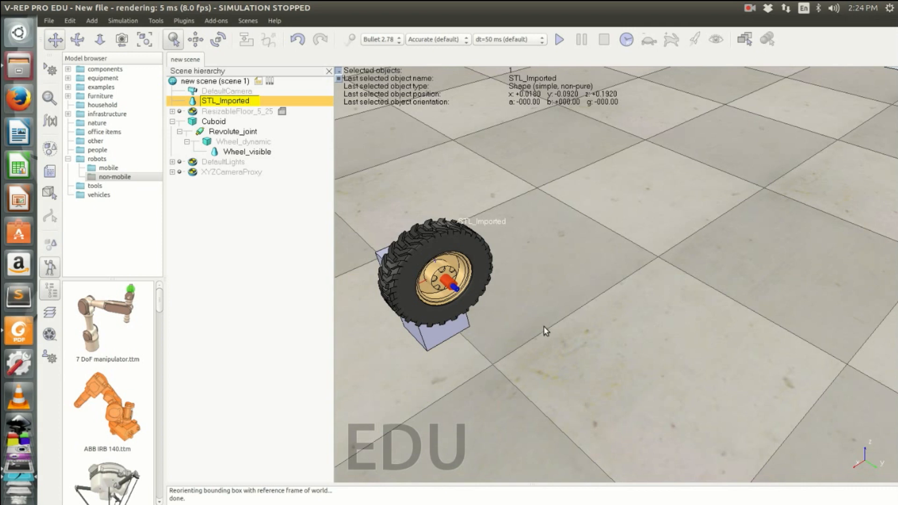
left_click_drag(547, 323, 543, 314)
left_click(234, 151)
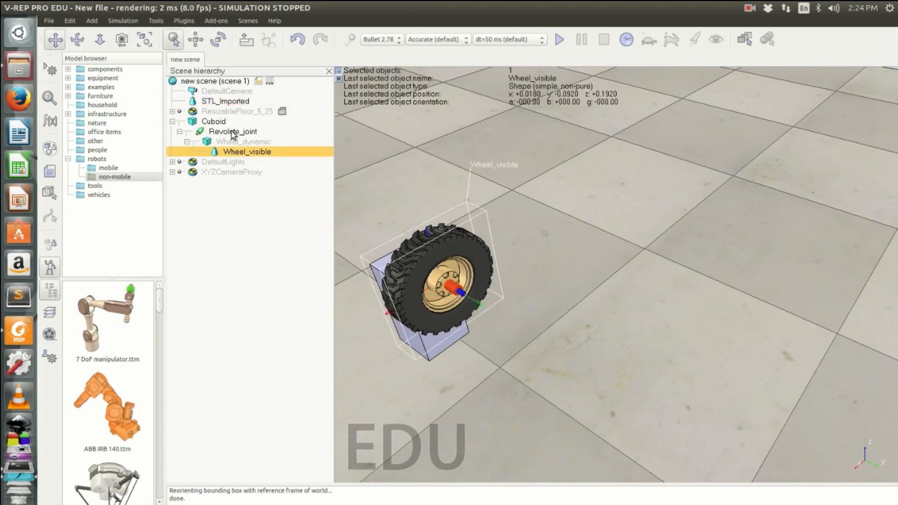
left_click(229, 102, "ctrl")
right_click(229, 103)
mouse_move(283, 166)
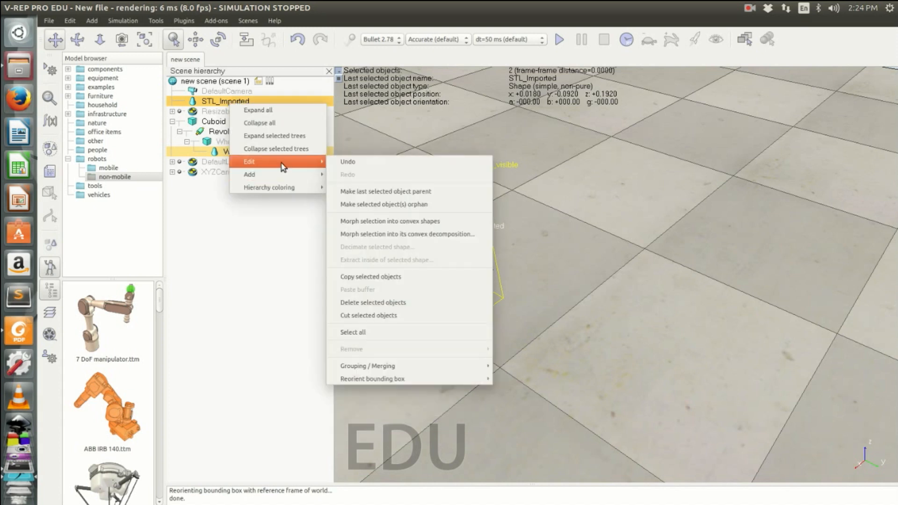
mouse_move(402, 366)
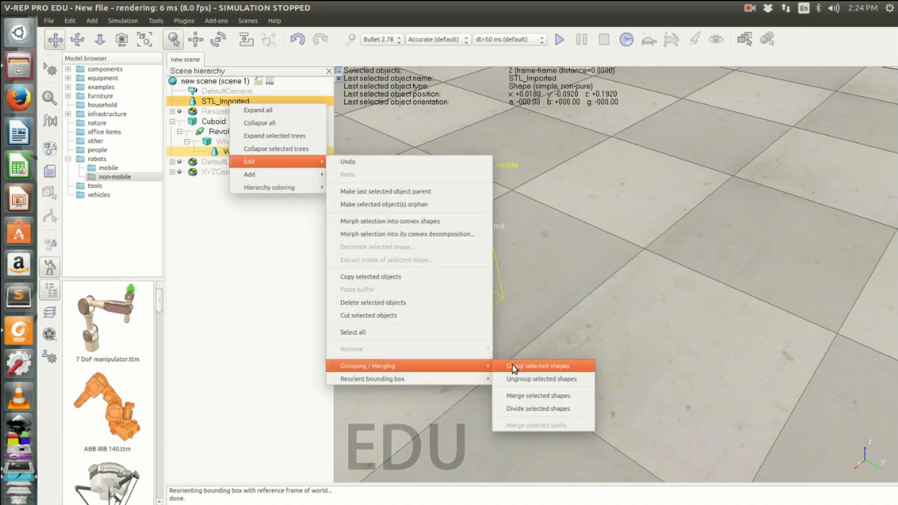
left_click(516, 368)
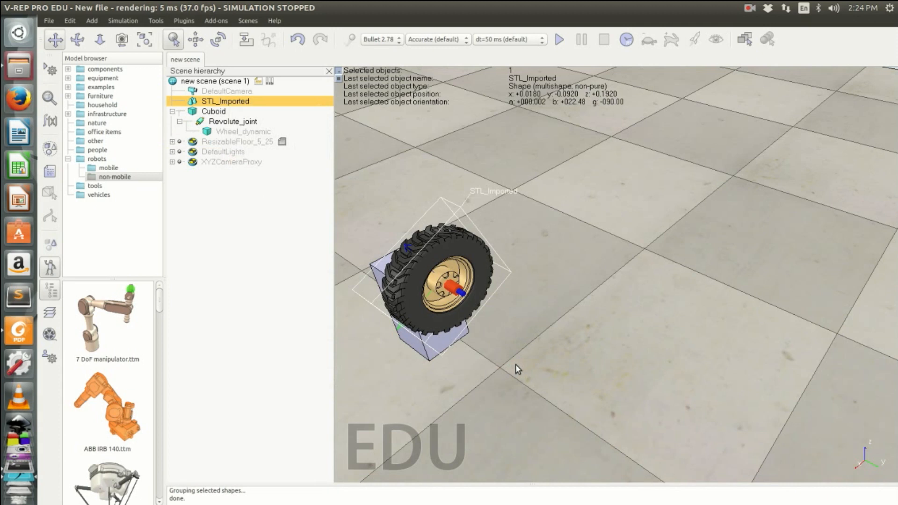
Make the grouped wheel shape a child of Wheel_dynamic and rename it Wheel_visible.
left_click_drag(555, 320, 580, 312)
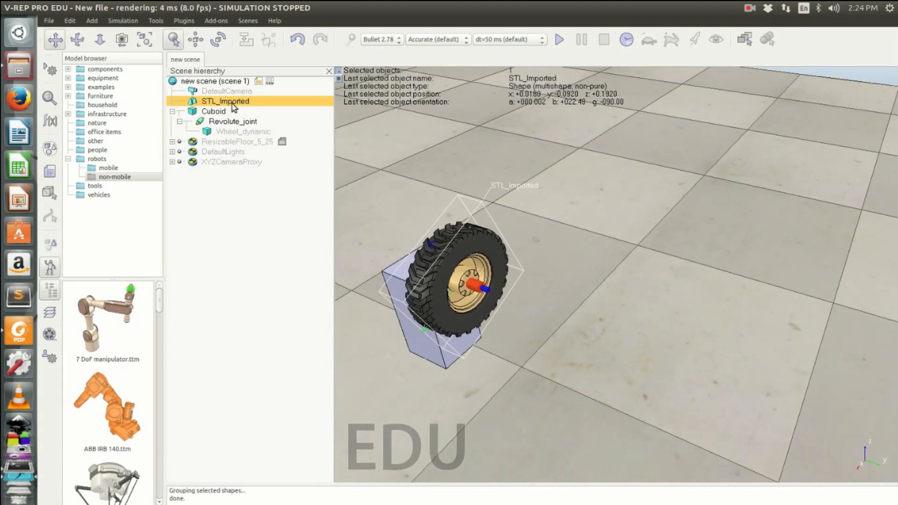
left_click_drag(199, 104, 244, 133)
double_click(276, 142)
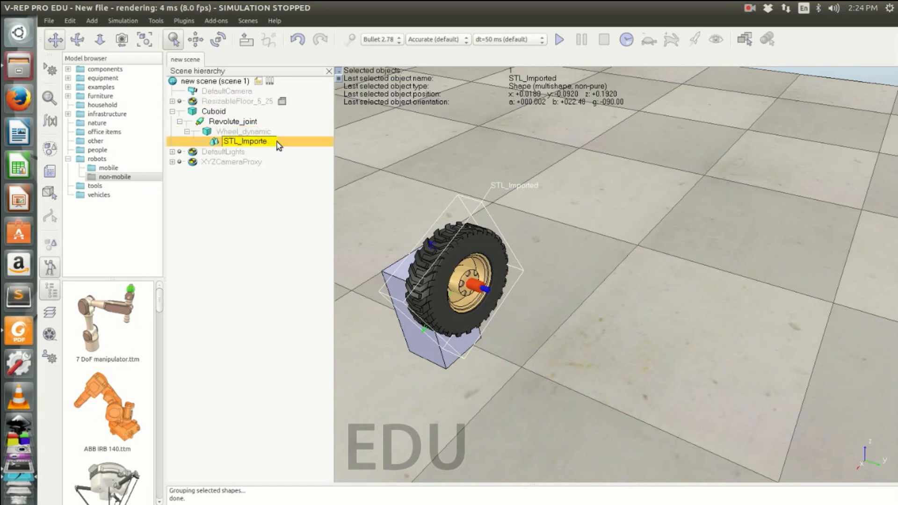
key("BackSpace")
key("BackSpace")
key("BackSpace")
key("BackSpace")
key("BackSpace")
key("BackSpace")
key("BackSpace")
key("BackSpace")
key("BackSpace")
key("BackSpace")
key("BackSpace")
type("Wheel_visible")
key("Return")
Clear the selection, start the simulation and set the revolute joint motor's target velocity to 60 deg/s.
left_click(645, 252)
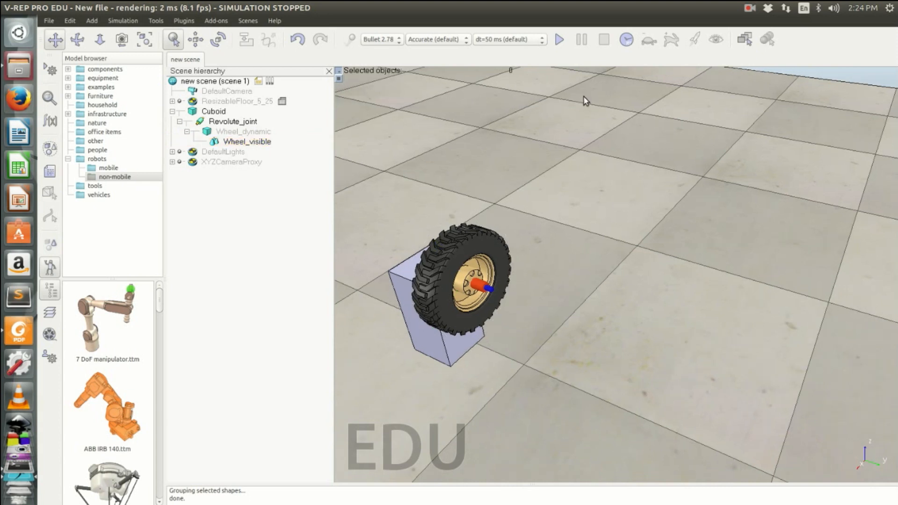
left_click(559, 39)
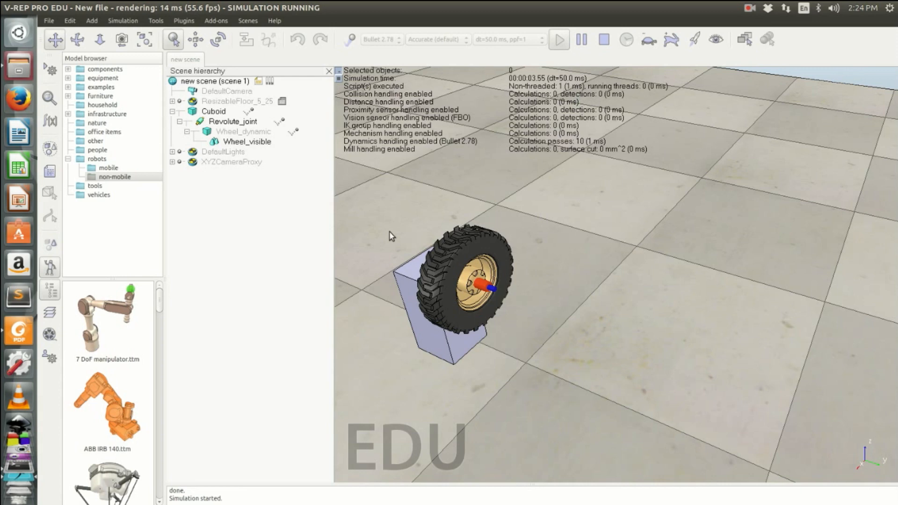
double_click(200, 121)
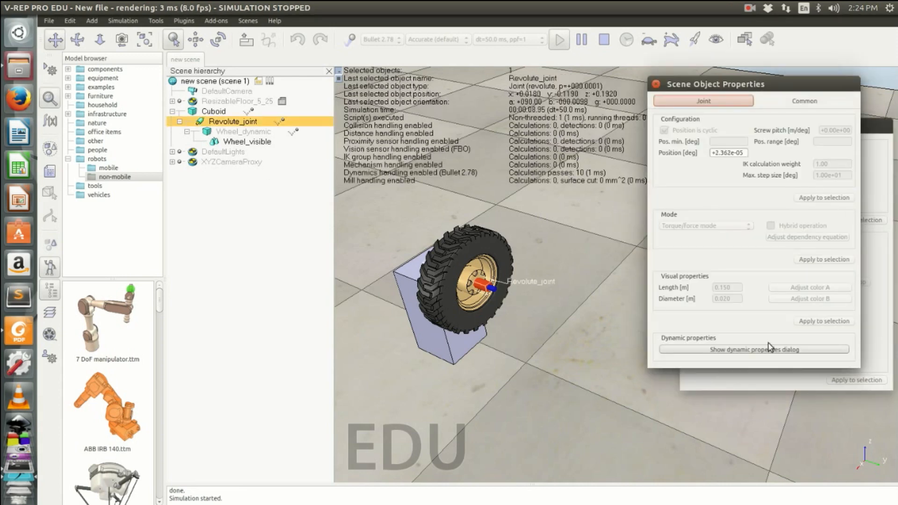
left_click(759, 349)
left_click_drag(836, 183, 737, 188)
type("60")
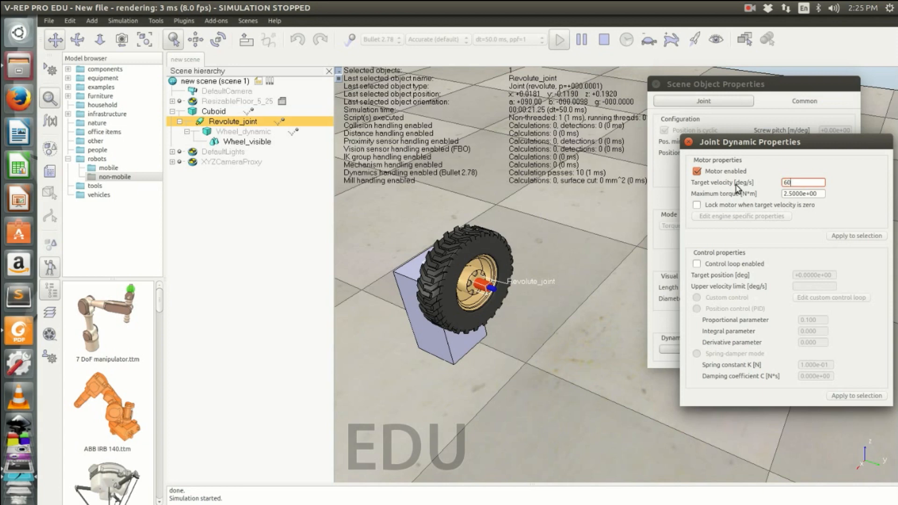
key("Return")
middle_click_drag(559, 339, 496, 337)
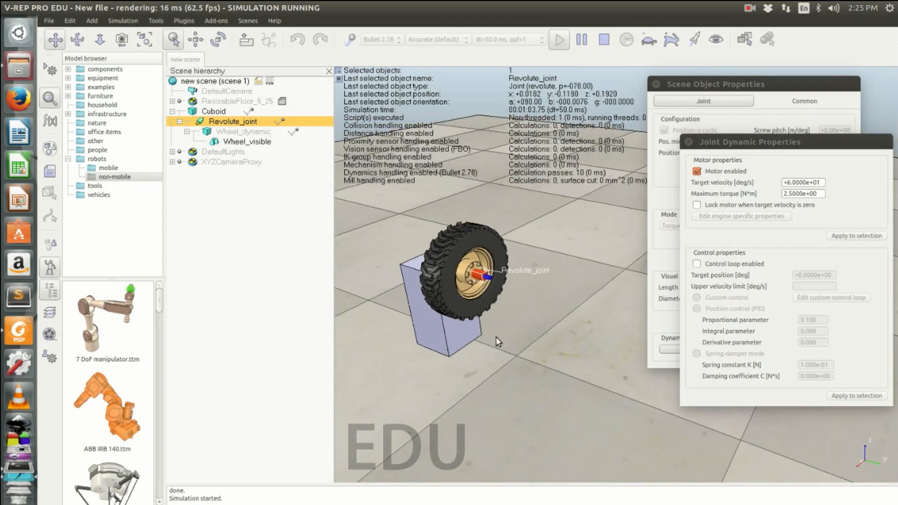
Stop the simulation of the motorised wheel assembly.
left_click(604, 41)
middle_click_drag(528, 309, 549, 358)
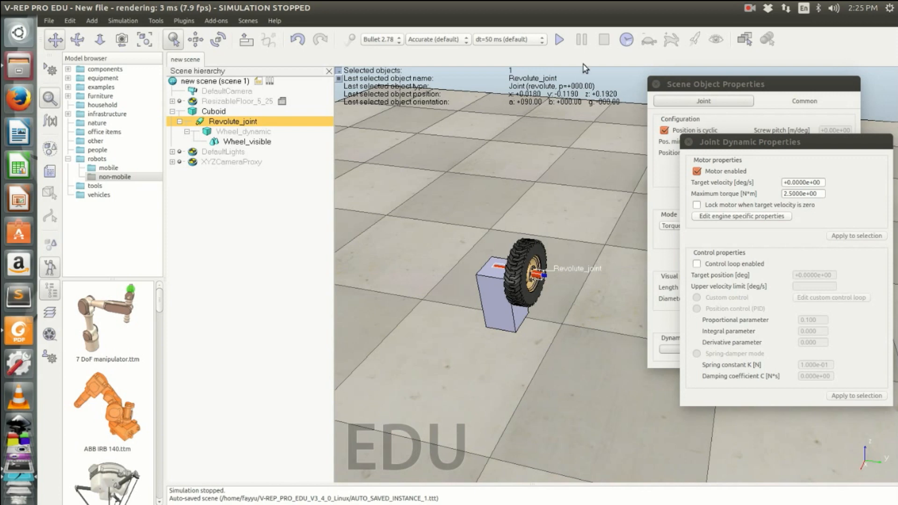
left_click_drag(574, 238, 531, 226)
scroll(532, 225, "up", 2)
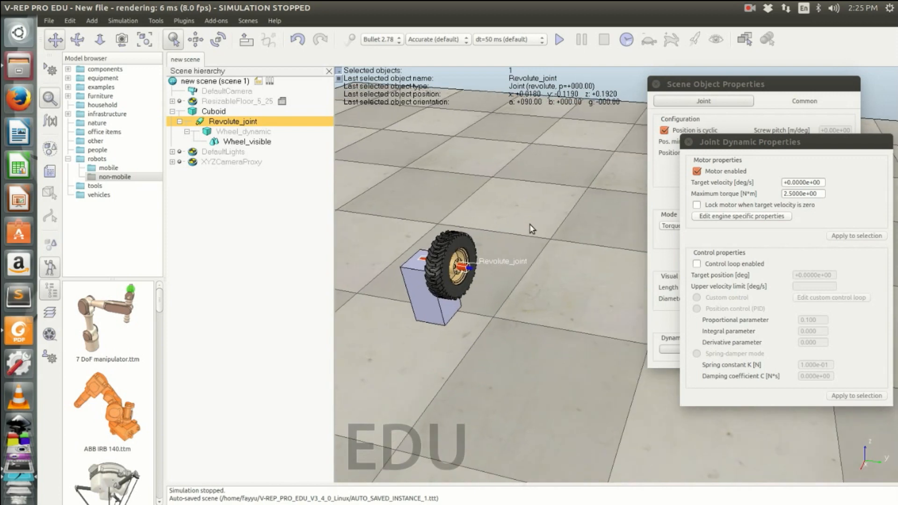
middle_click_drag(483, 240, 545, 214)
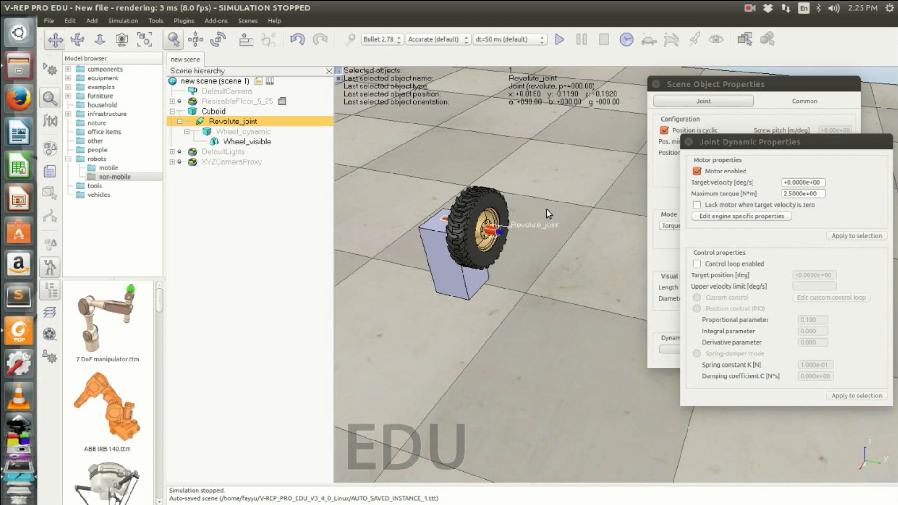
left_click_drag(508, 338, 528, 341)
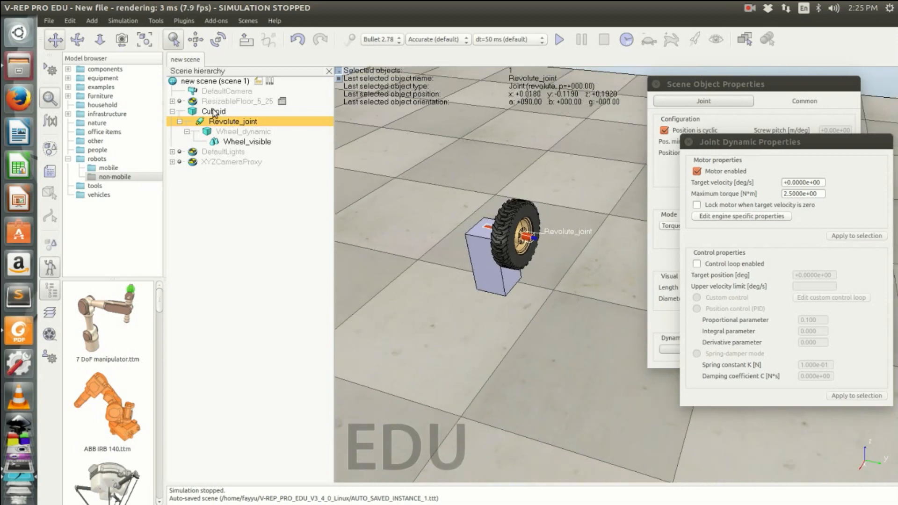
Delete the Cuboid, Revolute_joint, Wheel_dynamic and Wheel_visible from the scene and close the joint property dialogs.
left_click(216, 113, "ctrl")
left_click(223, 134, "ctrl")
left_click(226, 142, "ctrl")
left_click(227, 122, "ctrl")
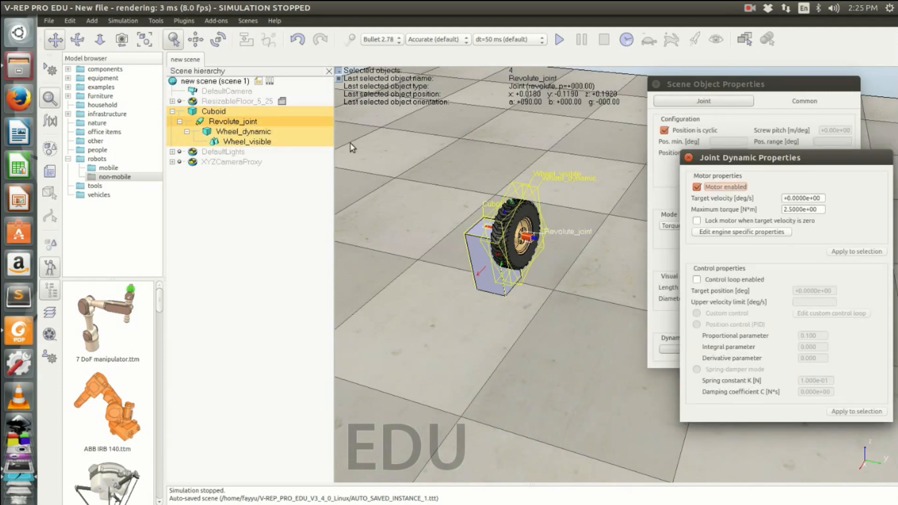
left_click(689, 158)
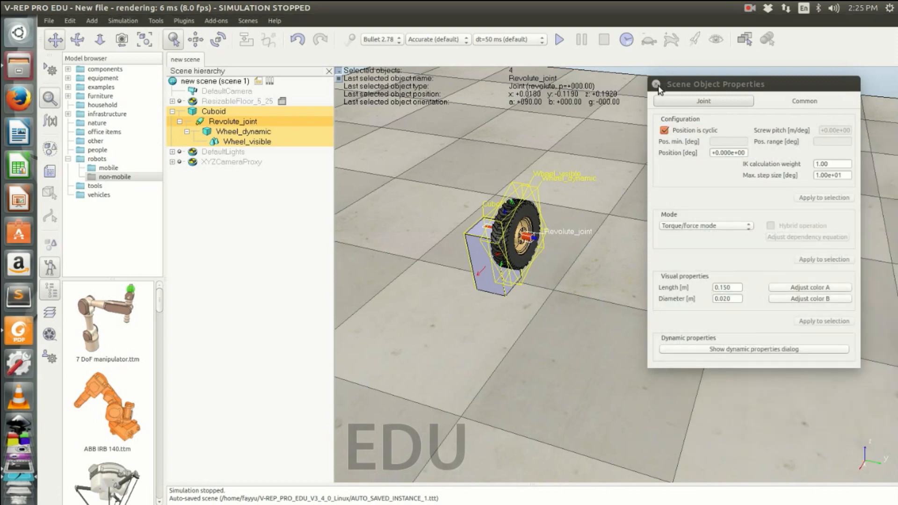
left_click(657, 85)
key("Delete")
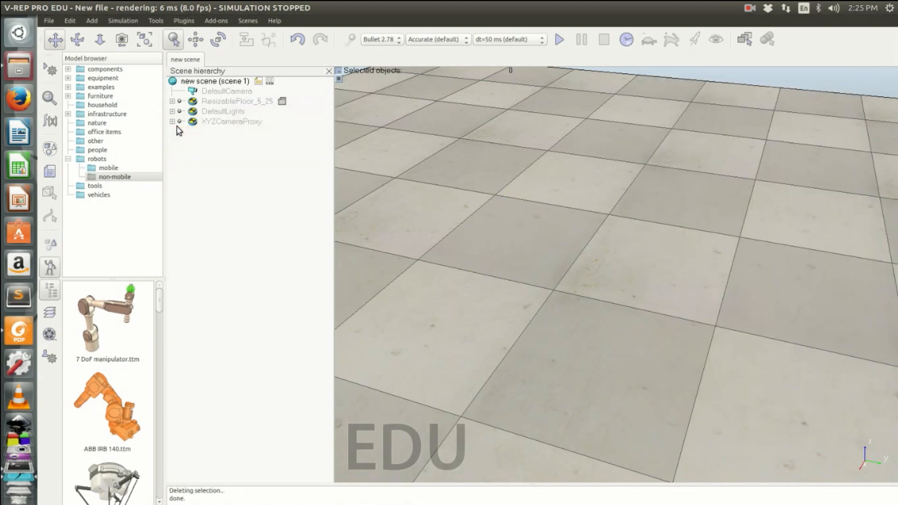
Add the collector bot model from the mobile robots library to the floor of the emptied scene.
left_click_drag(551, 303, 569, 285)
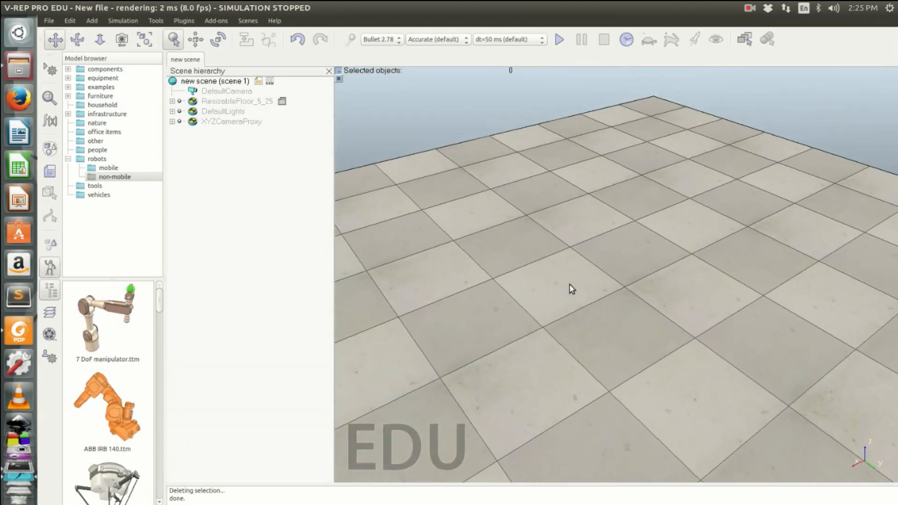
left_click(106, 168)
scroll(122, 377, "down", 6)
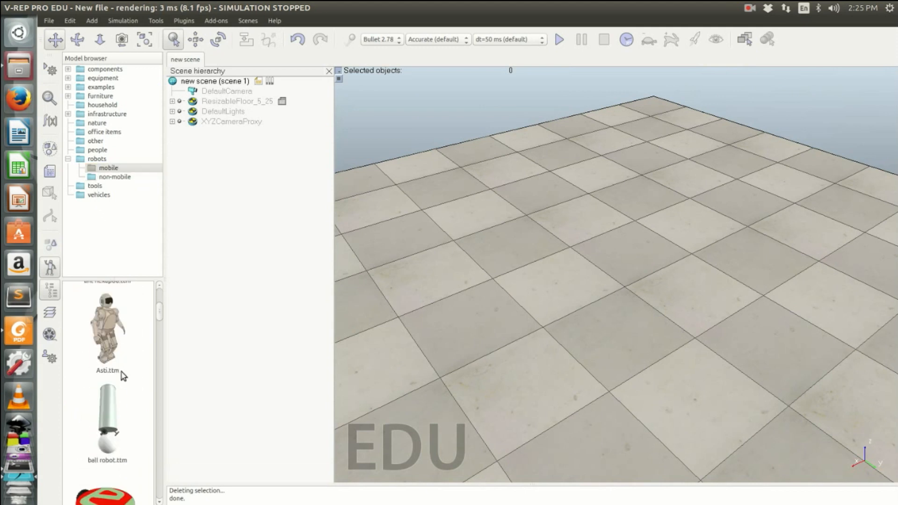
left_click_drag(116, 371, 684, 328)
left_click(752, 356)
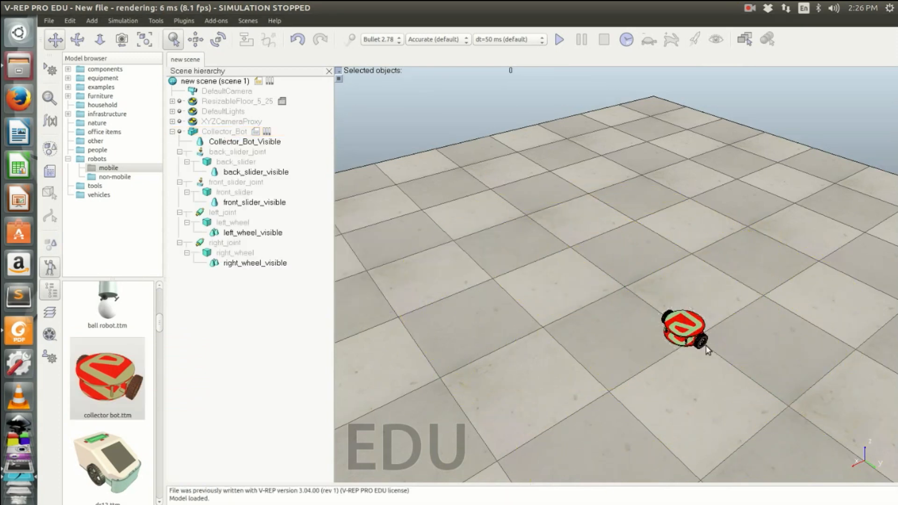
scroll(692, 344, "up", 2)
left_click_drag(778, 270, 644, 217)
middle_click_drag(616, 316, 720, 319)
left_click_drag(586, 321, 647, 283)
middle_click_drag(651, 284, 608, 292)
Examine Collector_Bot's hierarchy, going through its slider joints, slider shapes, left_wheel_visible and the base shape.
left_click(221, 152)
left_click(220, 162)
left_click(219, 172)
left_click(218, 182)
left_click(217, 192)
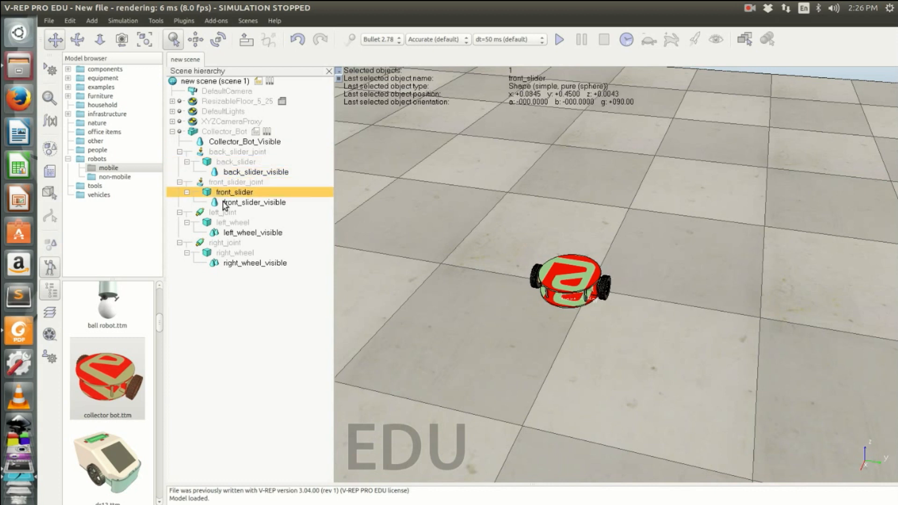
left_click(225, 202)
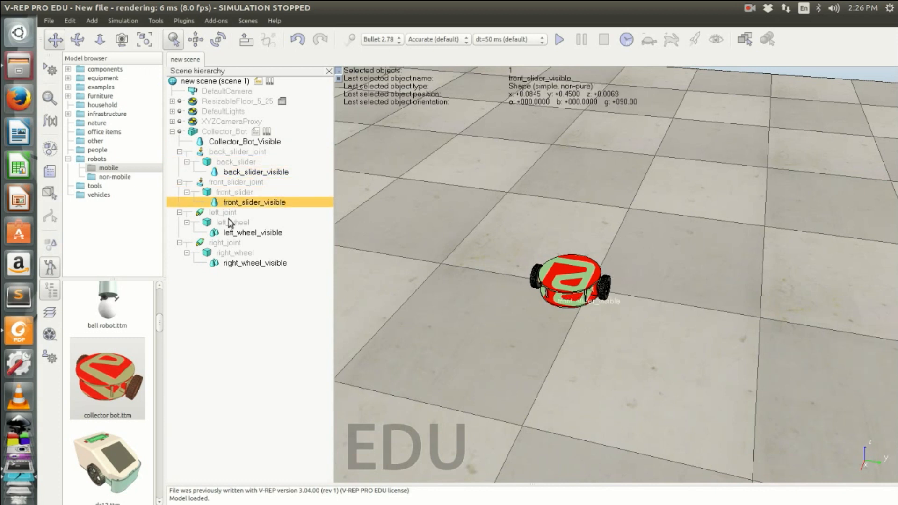
left_click(213, 164)
left_click(218, 173)
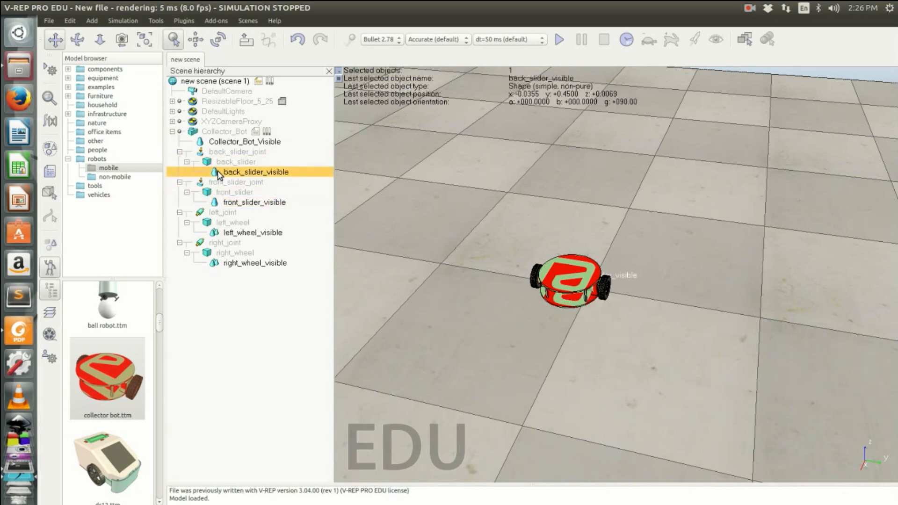
left_click(218, 235)
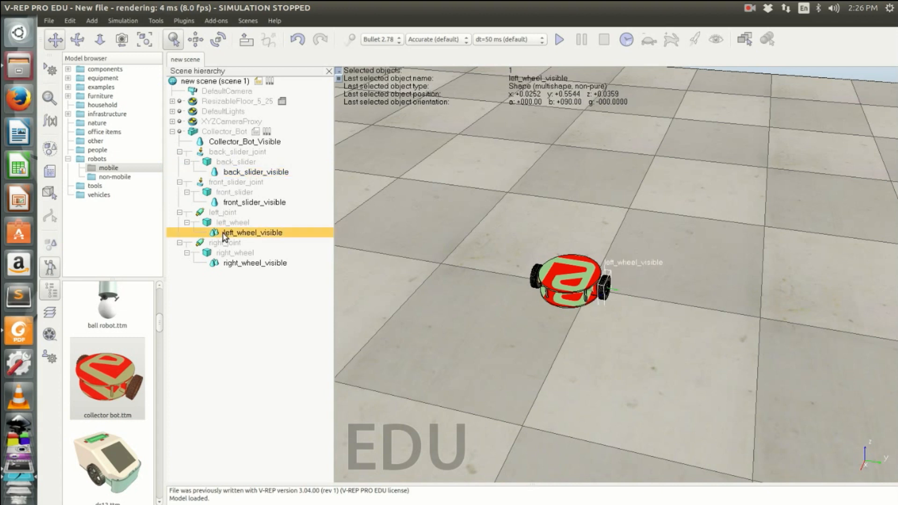
left_click(199, 136)
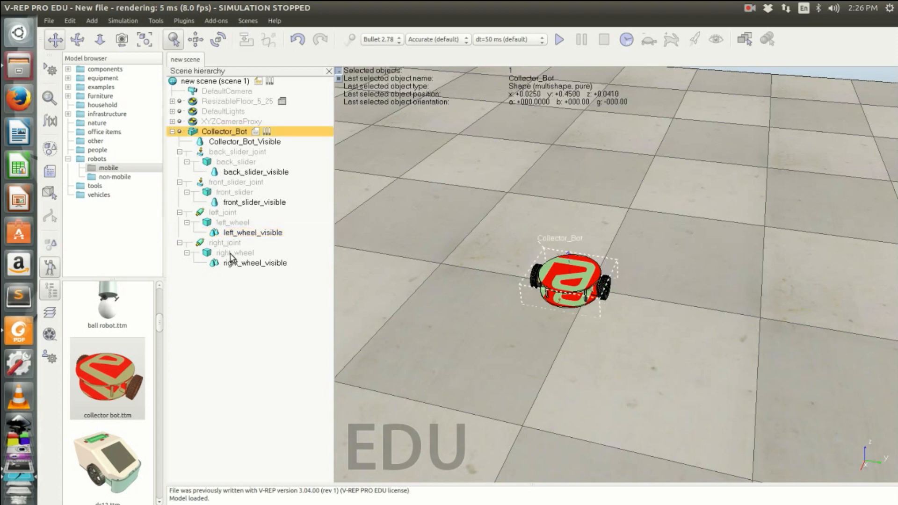
Examine the robot's visible shapes one by one: body, back slider, front slider, left wheel and right wheel.
left_click_drag(460, 293, 490, 302)
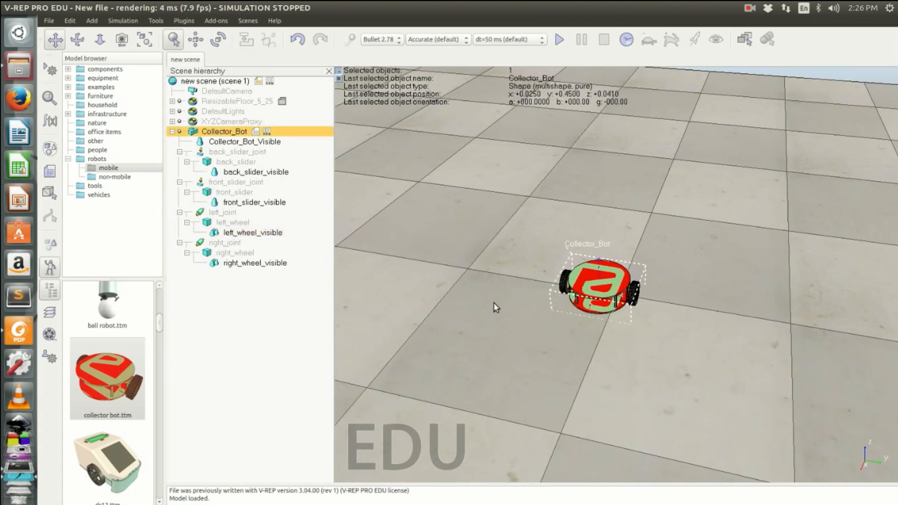
scroll(498, 307, "up", 3)
middle_click_drag(538, 332, 396, 256)
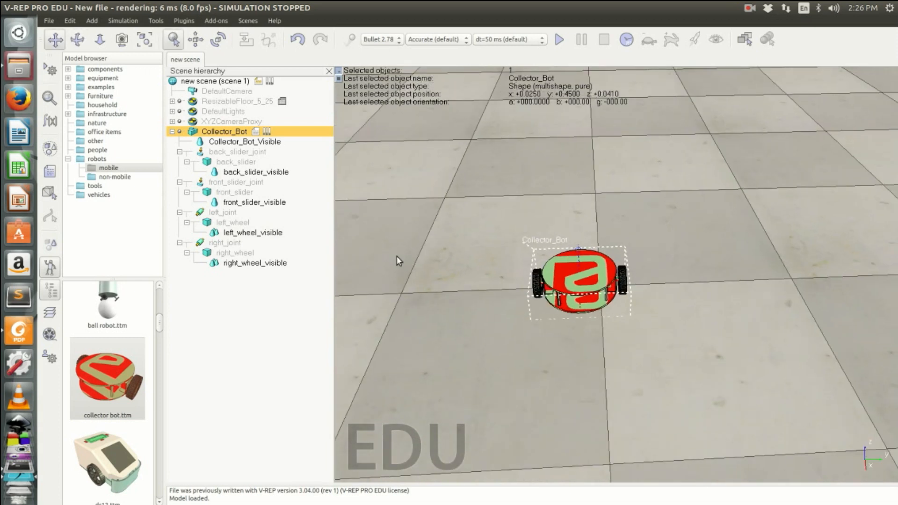
left_click(286, 172)
left_click(279, 143)
left_click(282, 173)
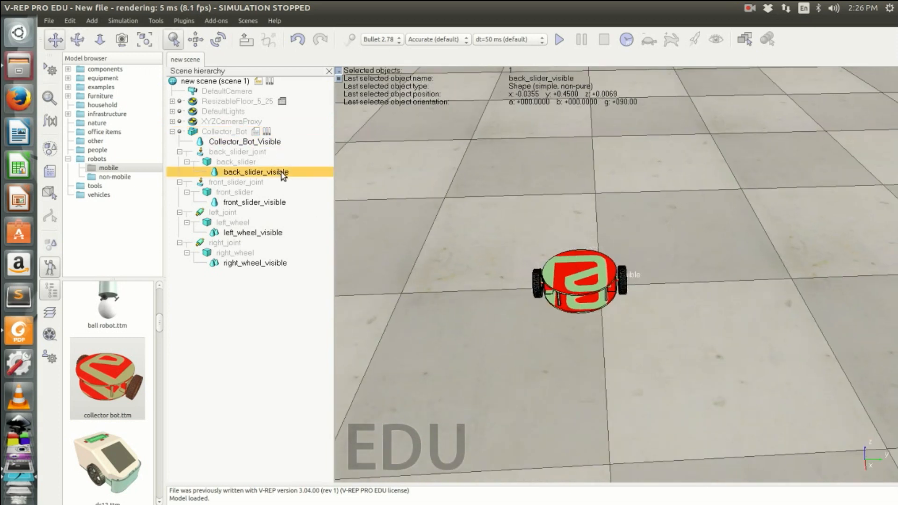
left_click(288, 202)
left_click(281, 233)
left_click(287, 263)
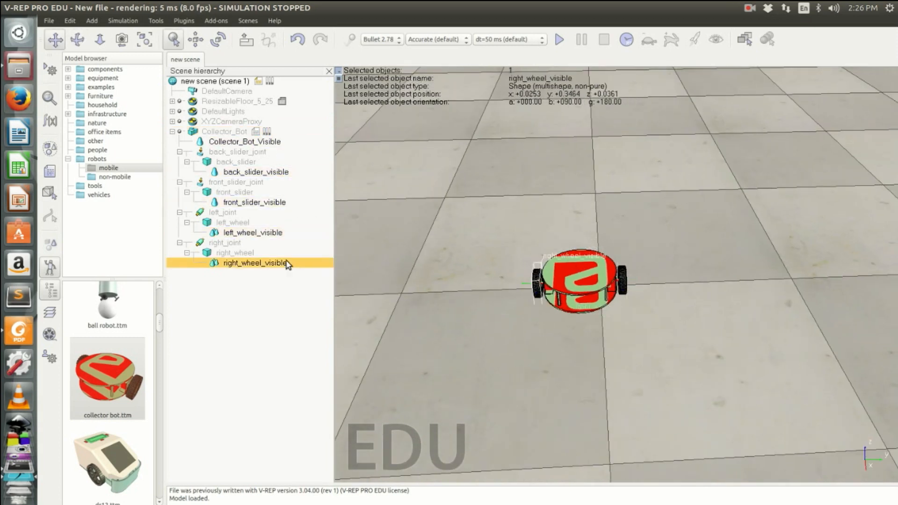
scroll(625, 316, "up", 2)
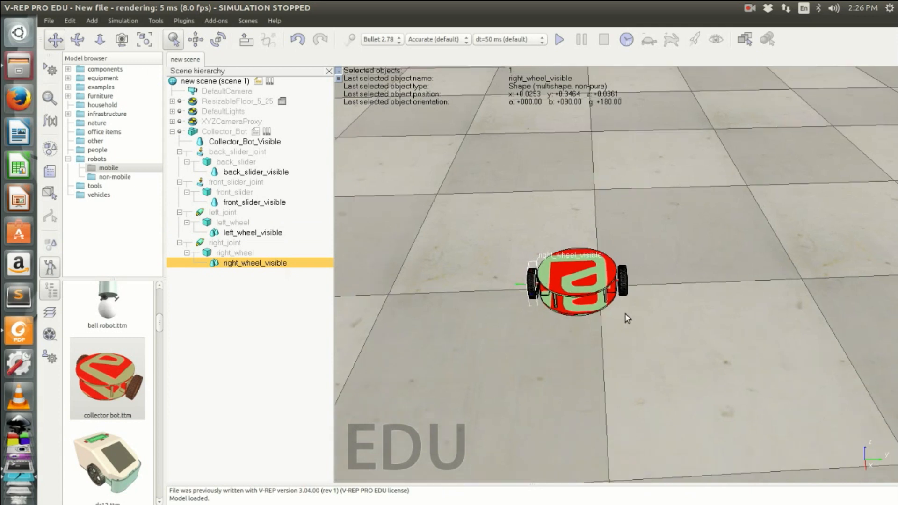
Examine the hidden dynamic wheel and slider shapes, the slider joints, left_joint, right_joint and the Collector_Bot base.
left_click(231, 253)
left_click(238, 224)
left_click(235, 193)
left_click(232, 162)
left_click(235, 153)
left_click(229, 132)
left_click(226, 152)
left_click(218, 184)
left_click(216, 213)
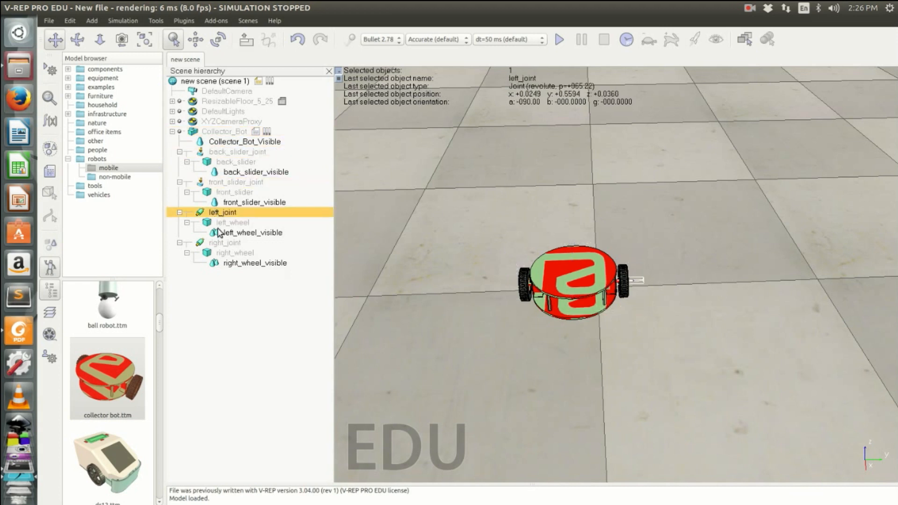
left_click(220, 245)
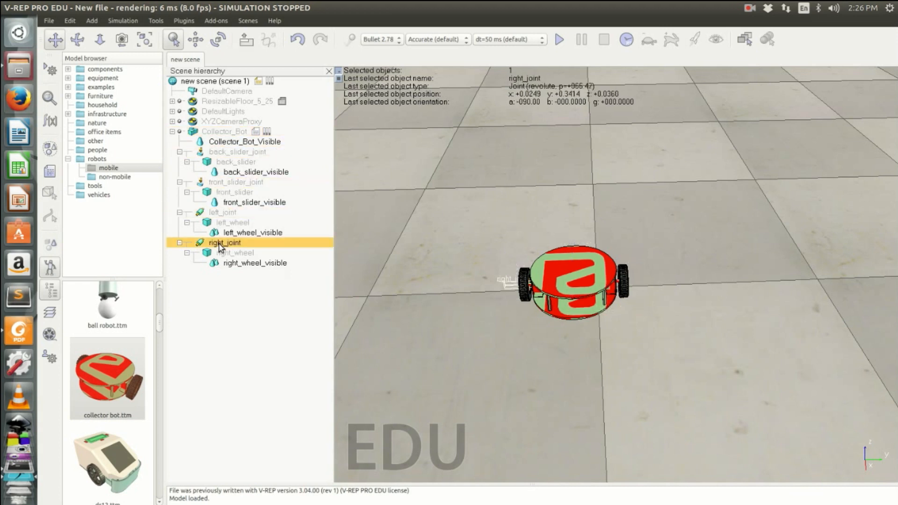
left_click(237, 213)
left_click(222, 133)
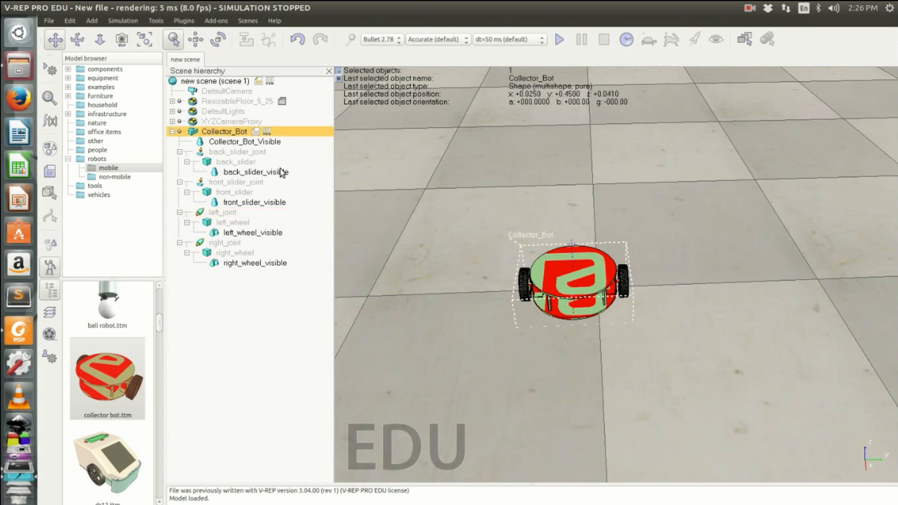
Start the simulation and drive the collector bot forward, backward, left and right.
scroll(437, 312, "up", 3)
middle_click_drag(624, 358, 669, 304)
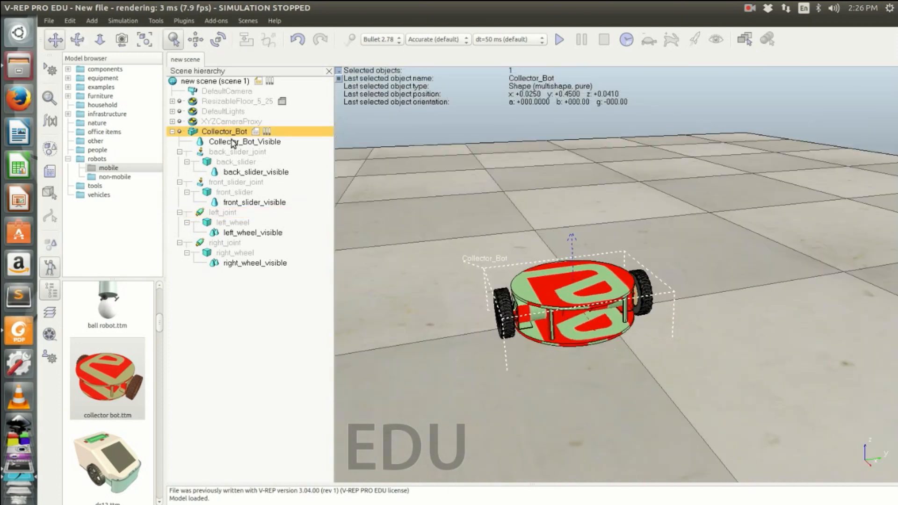
left_click(560, 40)
key("Up")
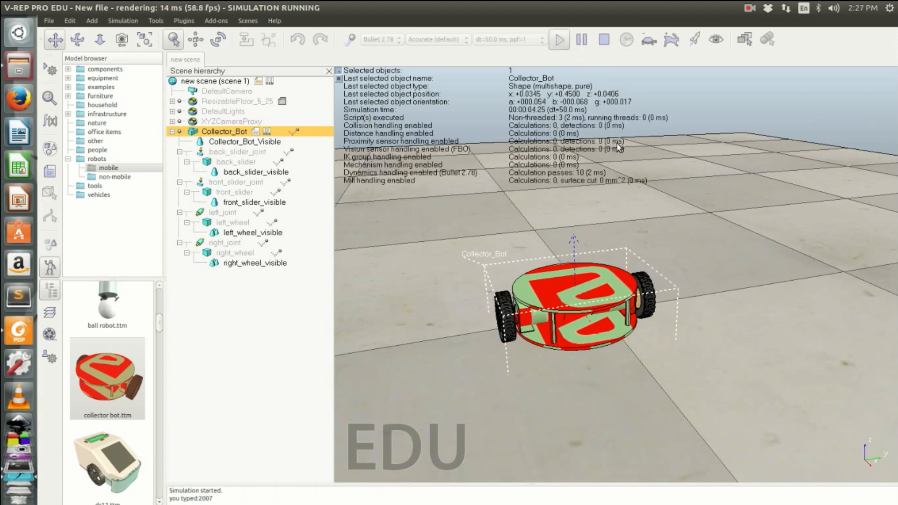
key("Down")
key("Left")
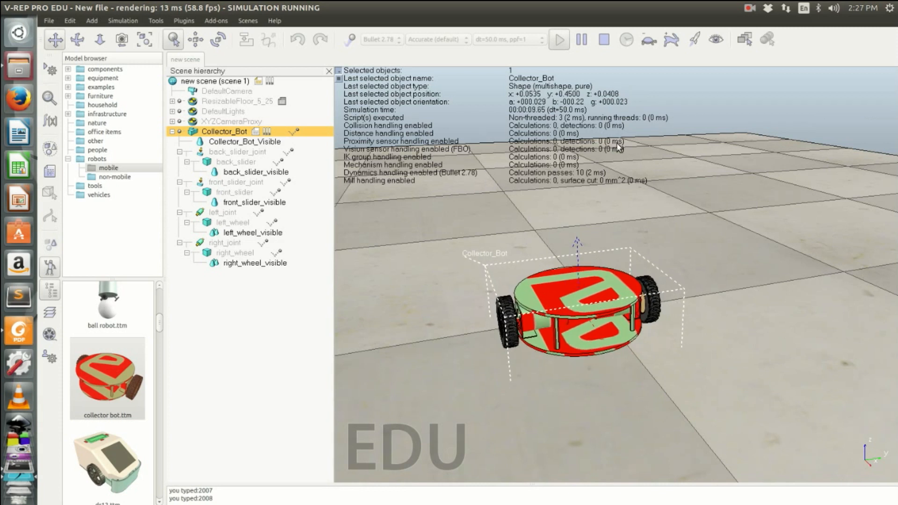
key("Right")
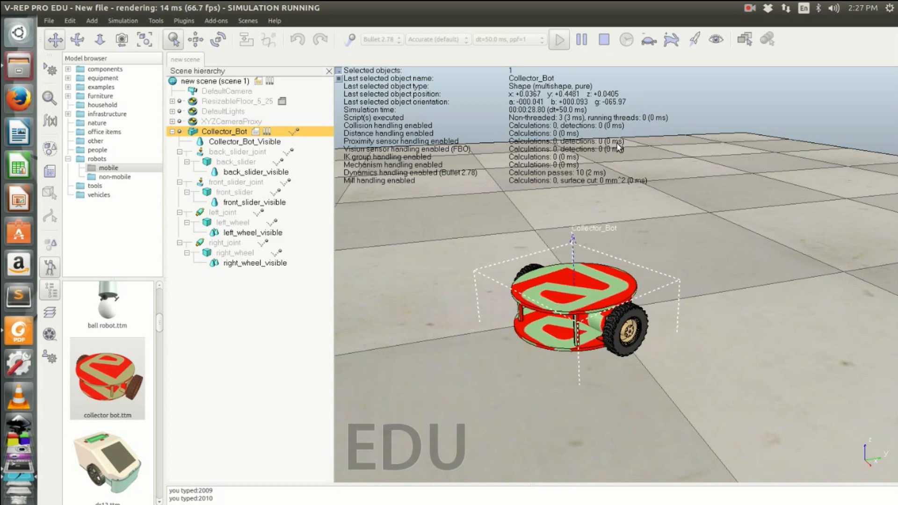
Examine the dynamic back_slider, front_slider, left_wheel and right_wheel shapes while the simulation runs.
left_click(235, 162)
left_click(233, 193)
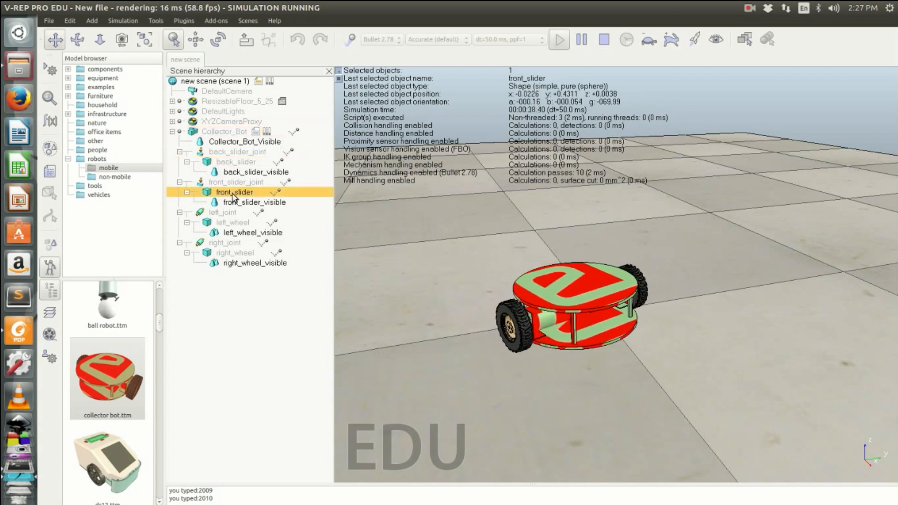
left_click(232, 223)
left_click(235, 253)
Compare the visible wheel, slider and body shapes with the dynamic back_slider in the running simulation.
left_click(241, 264)
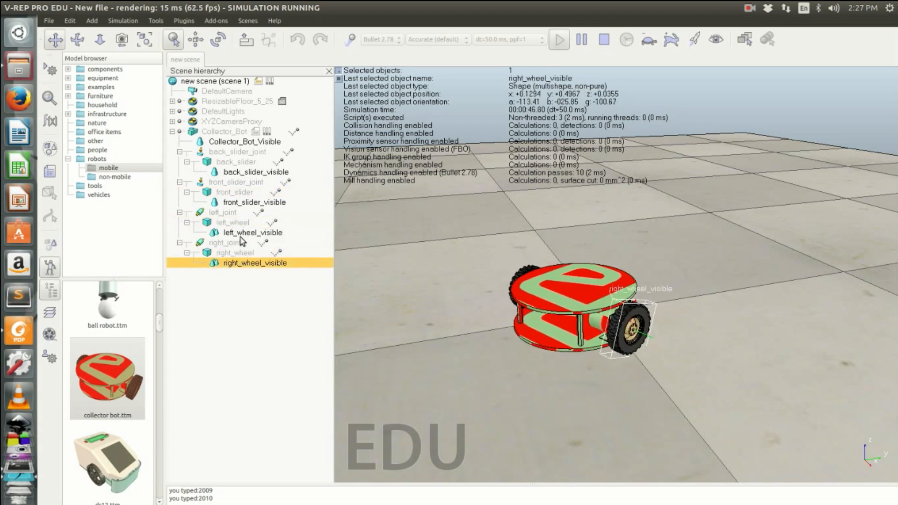
left_click(241, 232)
left_click(243, 202)
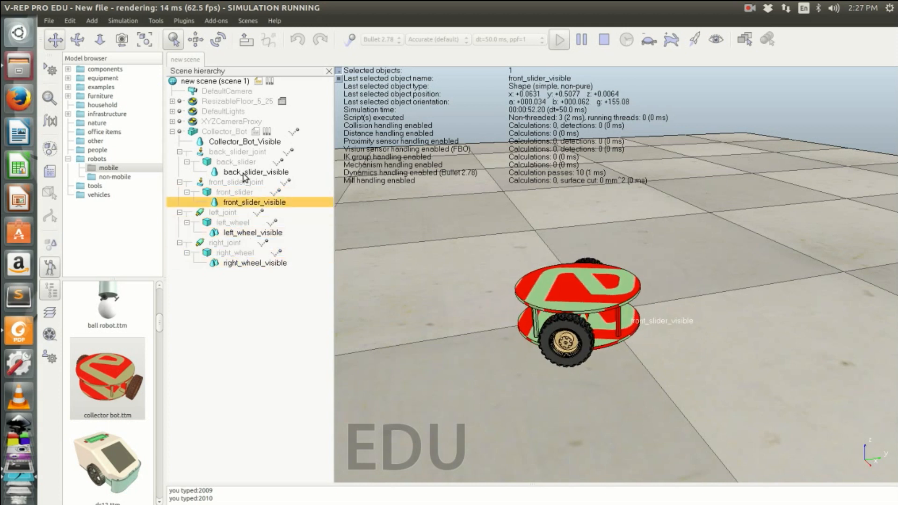
left_click(244, 173)
left_click(236, 142)
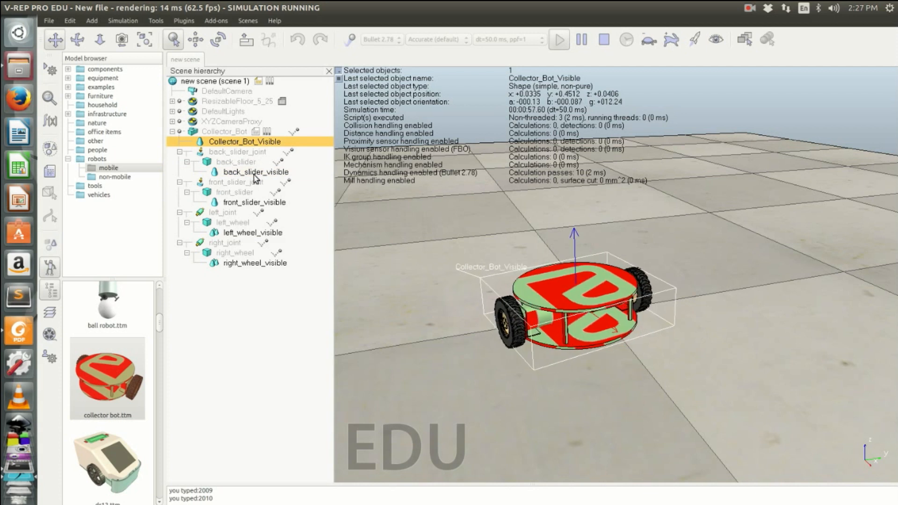
left_click(248, 172)
left_click(253, 203)
left_click(253, 232)
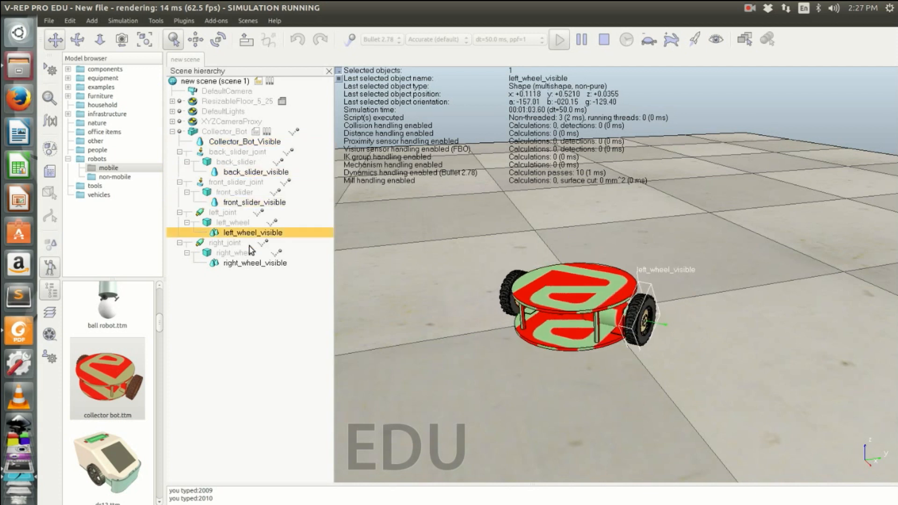
left_click(255, 263)
left_click(255, 232)
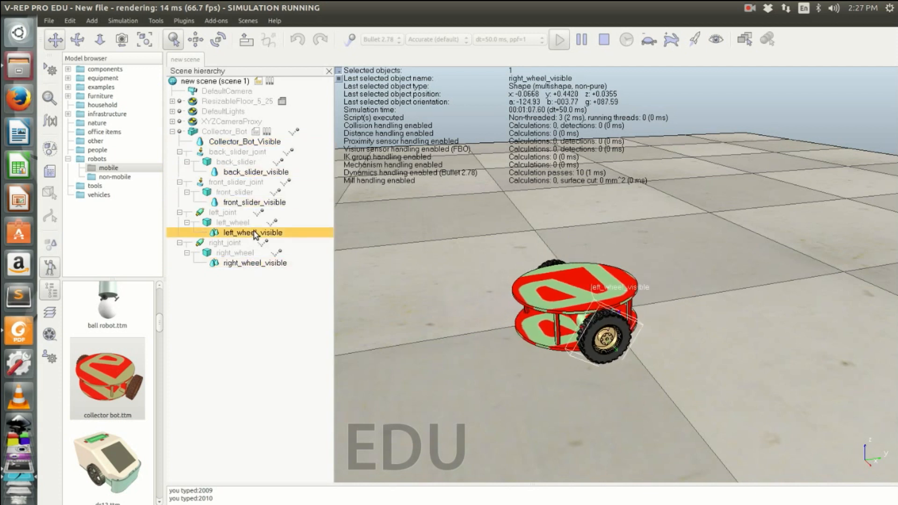
left_click(253, 202)
left_click(248, 173)
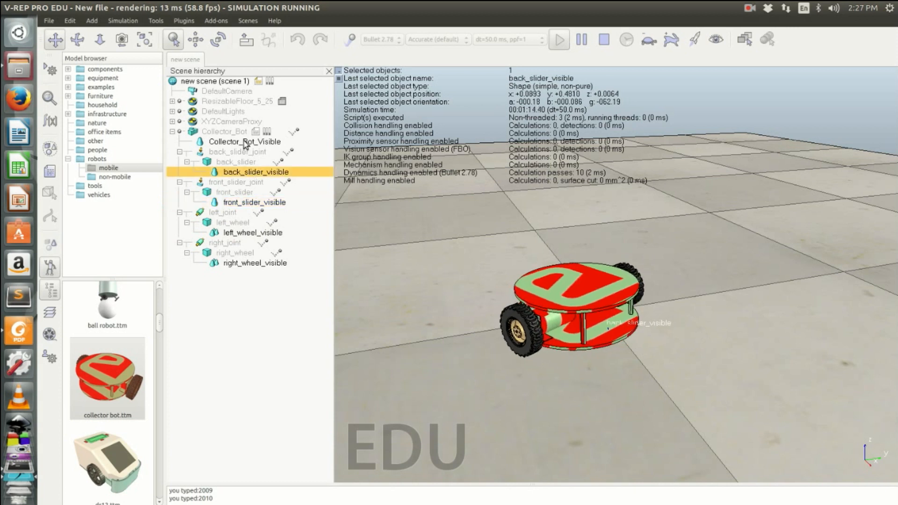
left_click(243, 142)
left_click(244, 164)
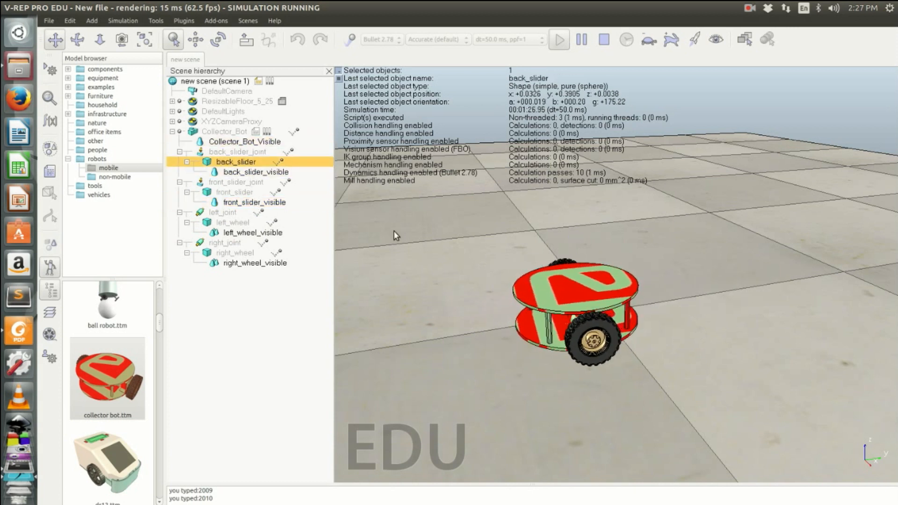
Examine the moving robot from nearer and farther viewpoints and select Collector_Bot_Visible.
scroll(478, 274, "down", 3)
middle_click_drag(478, 274, 499, 285)
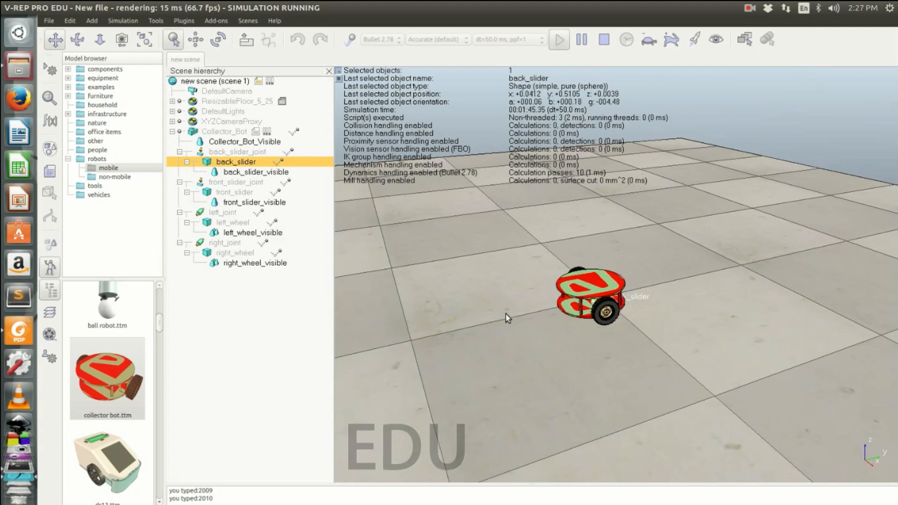
scroll(507, 315, "down", 3)
mouse_move(519, 327)
middle_mouse_down()
mouse_move(471, 325)
mouse_move(521, 335)
middle_mouse_up()
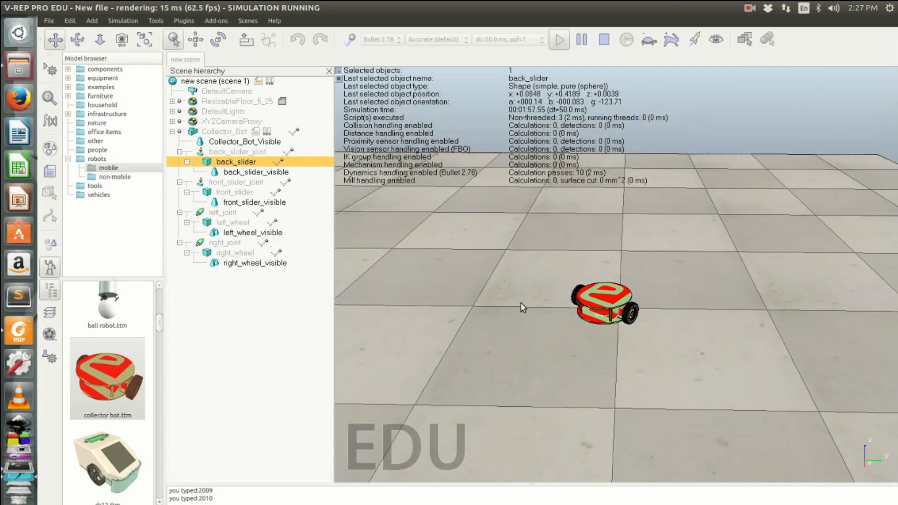
middle_click_drag(520, 302, 523, 314)
scroll(526, 311, "up", 3)
middle_click_drag(556, 287, 572, 289)
left_click_drag(537, 293, 537, 277)
left_click(226, 143)
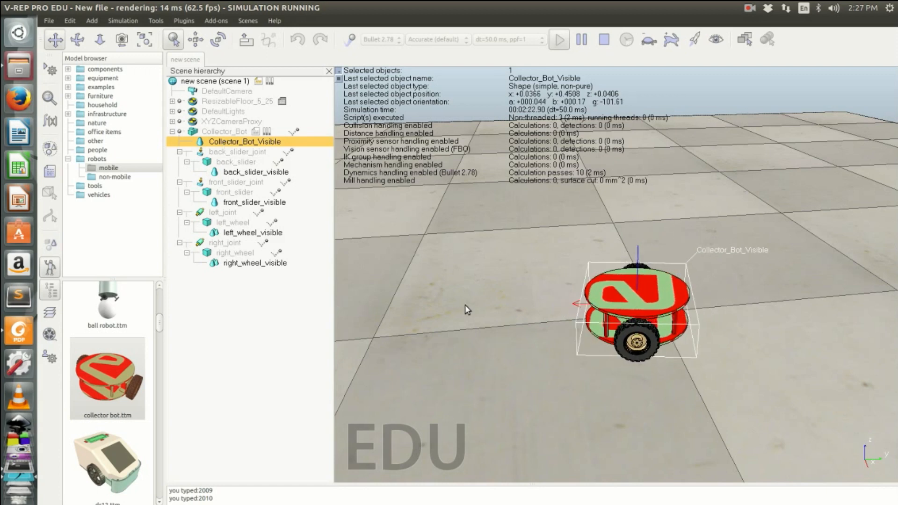
scroll(478, 307, "down", 1)
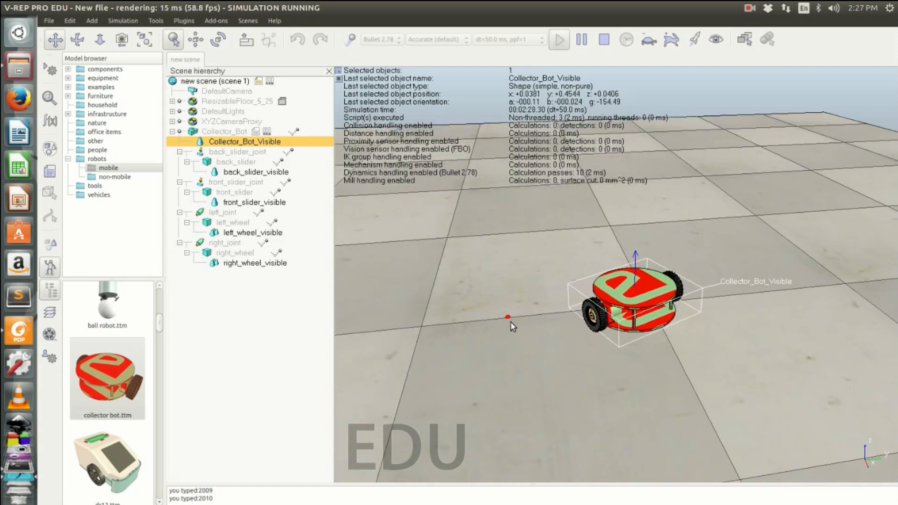